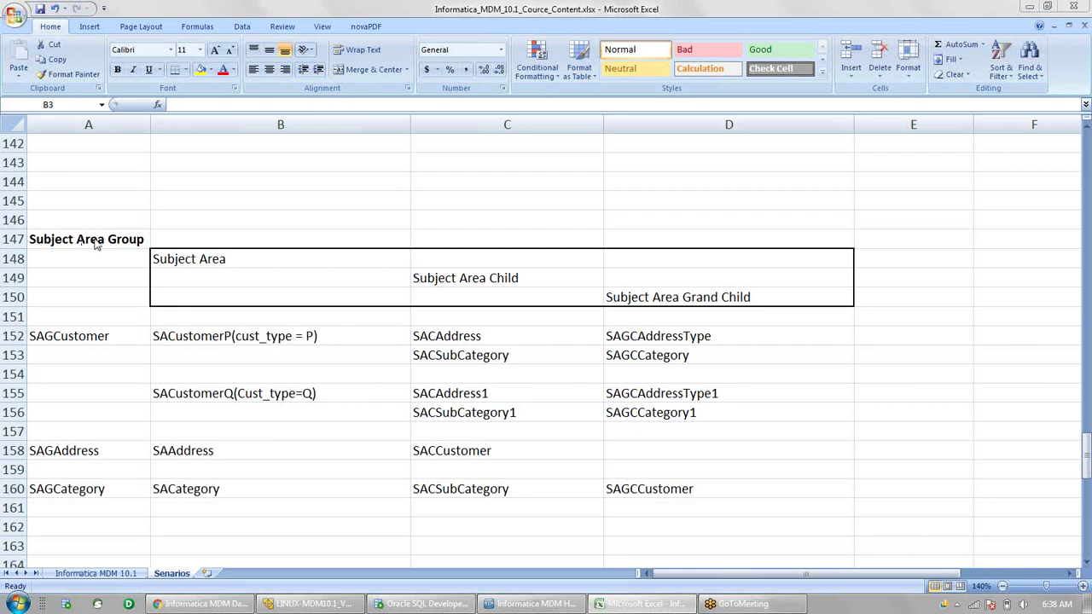
- Review the Subject Area and Subject Area Child headings, then bring the Hub Console forward
{"action": "left_click", "coordinate": [225, 257]}
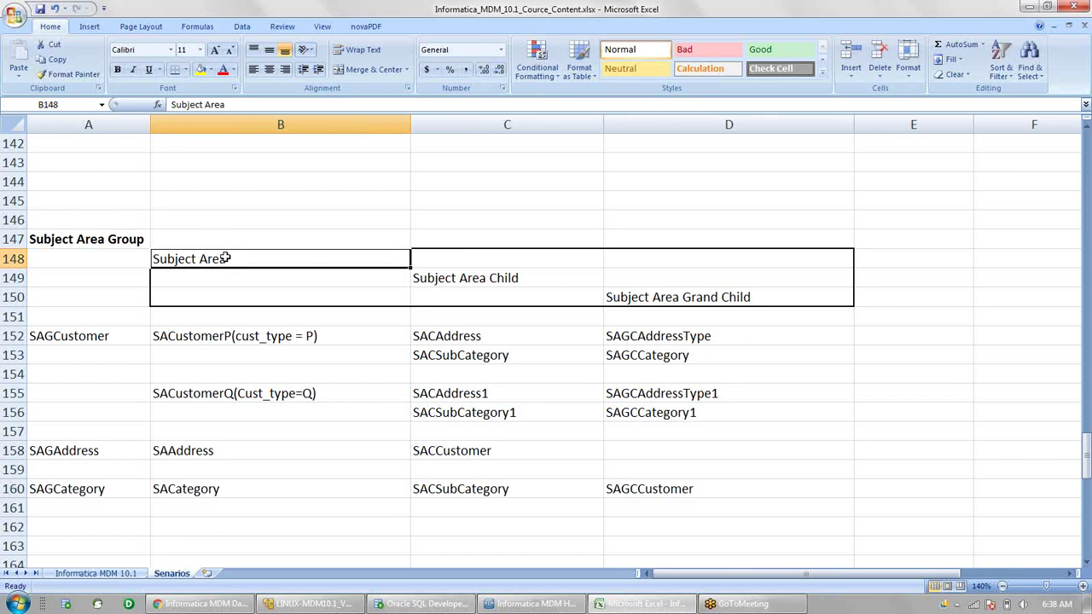
{"action": "left_click", "coordinate": [489, 282]}
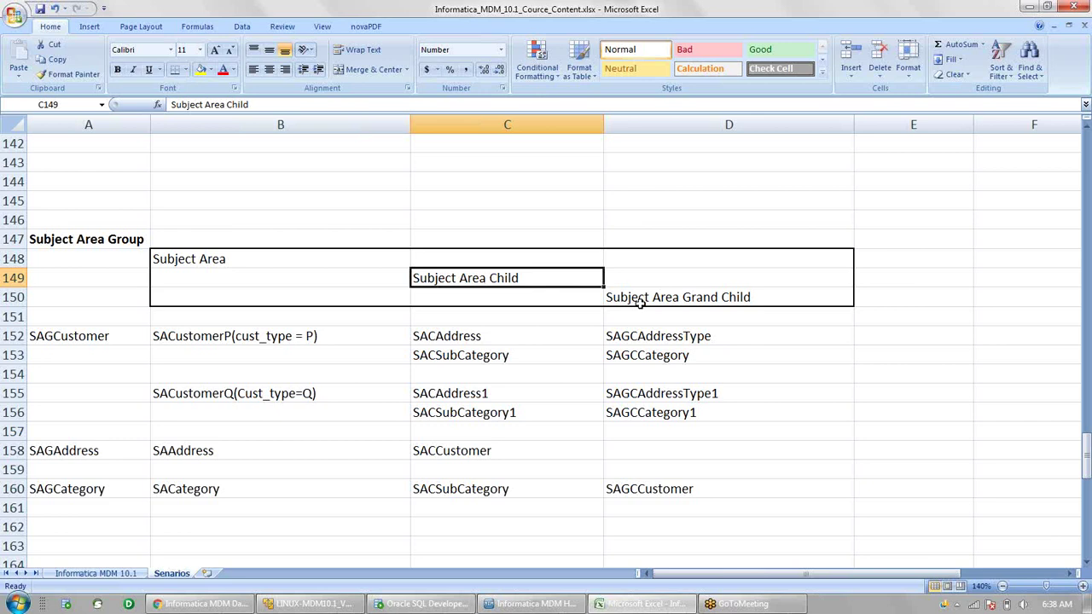
{"action": "mouse_move", "coordinate": [531, 604]}
{"action": "left_click", "coordinate": [531, 604]}
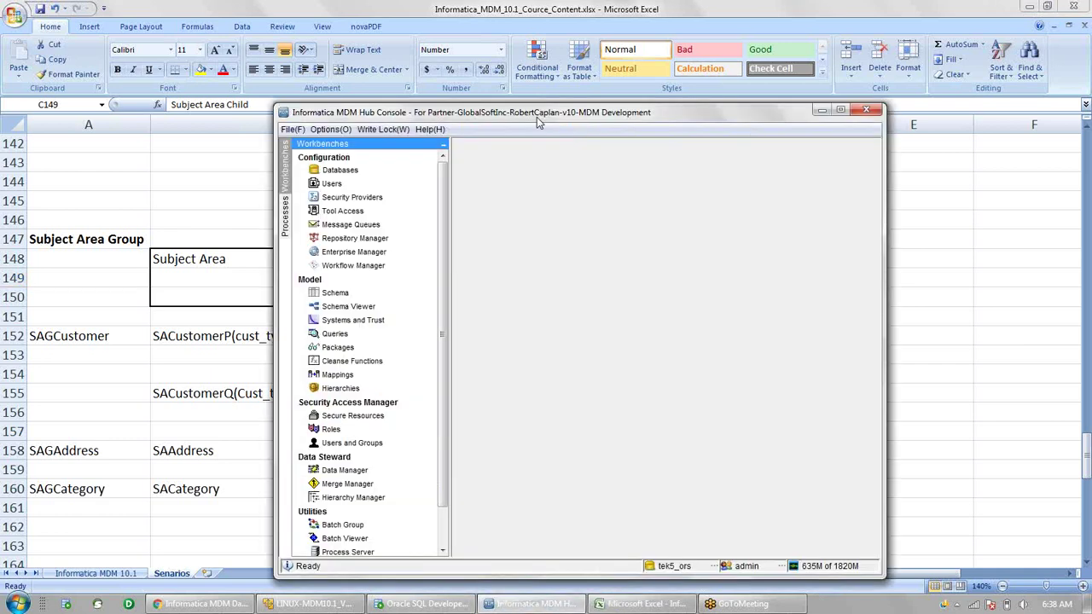
- Maximize the Hub Console and refresh the Schema Viewer diagram, dismissing the server error
{"action": "double_click", "coordinate": [537, 117]}
{"action": "left_click", "coordinate": [70, 198]}
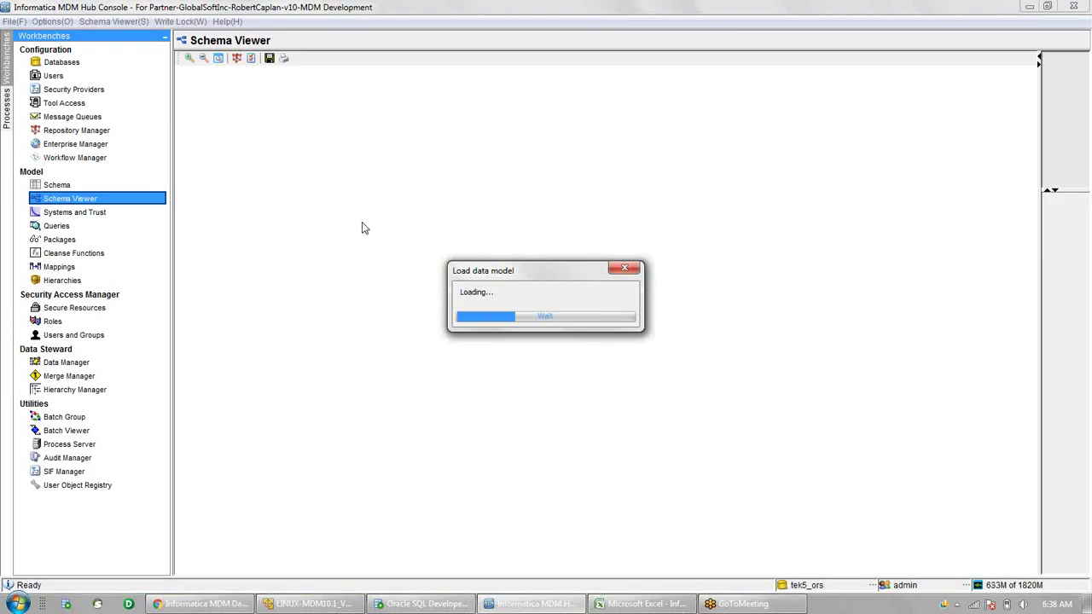
{"action": "left_click", "coordinate": [114, 21]}
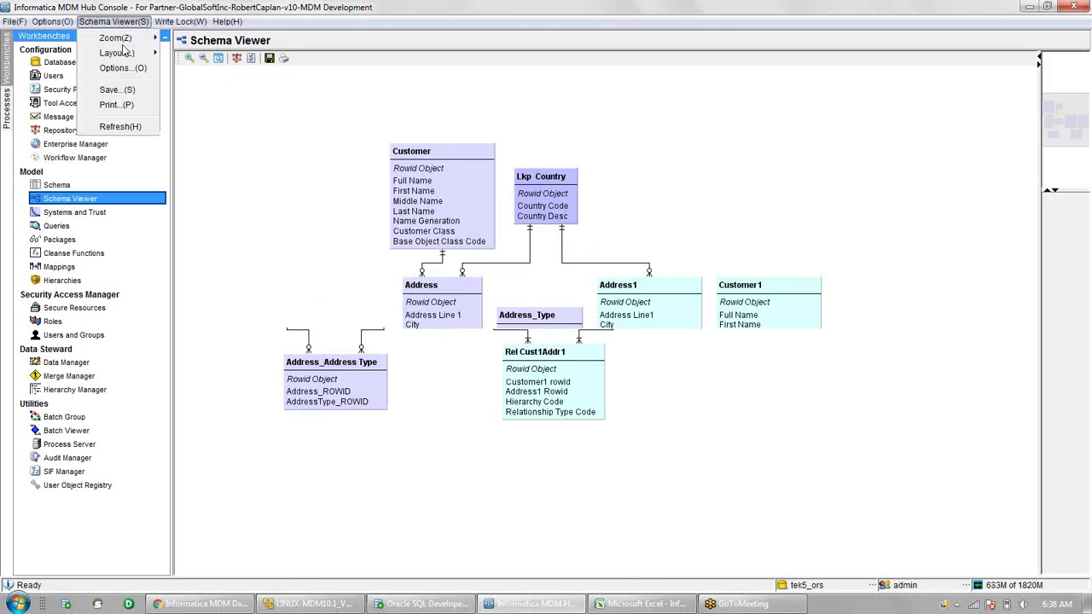
{"action": "left_click", "coordinate": [120, 127]}
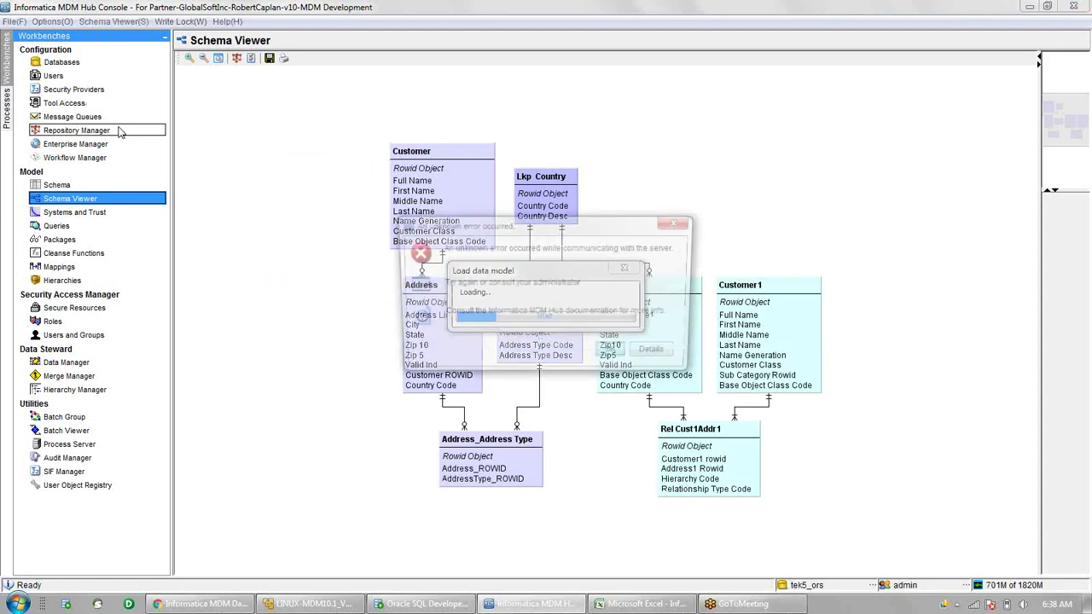
{"action": "left_click", "coordinate": [614, 354]}
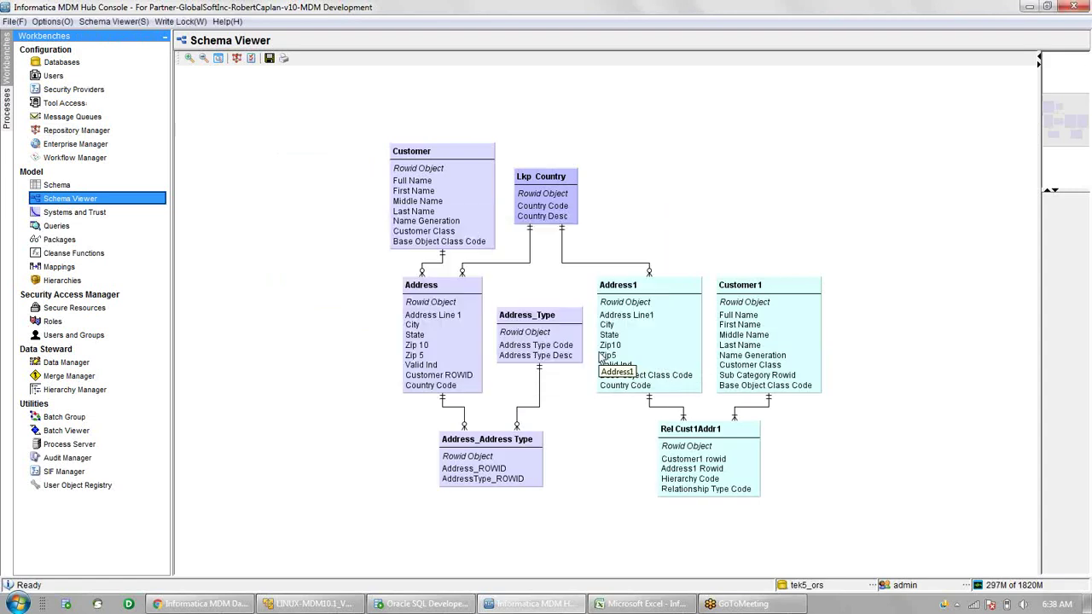
- Inspect the Customer, Address and Address_Type entities, then return to Excel
{"action": "left_click", "coordinate": [439, 218]}
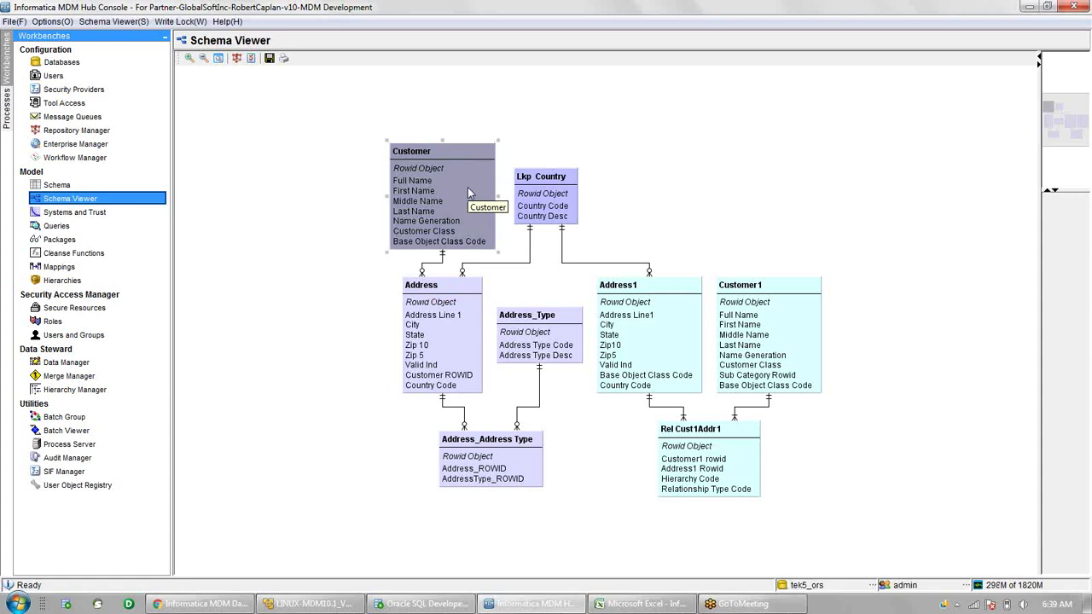
{"action": "left_click", "coordinate": [456, 316]}
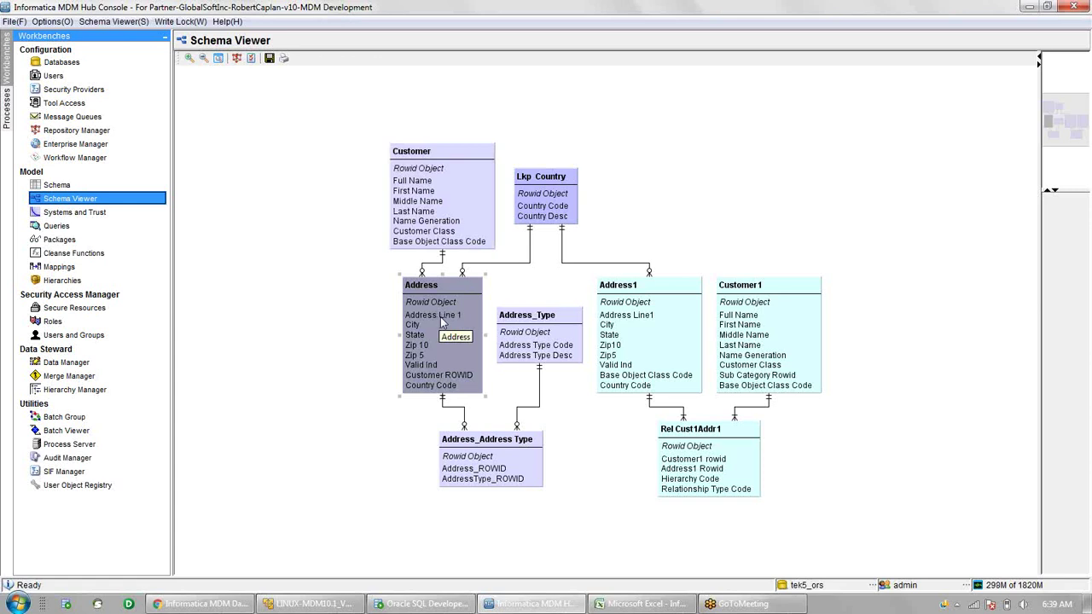
{"action": "left_click", "coordinate": [544, 344]}
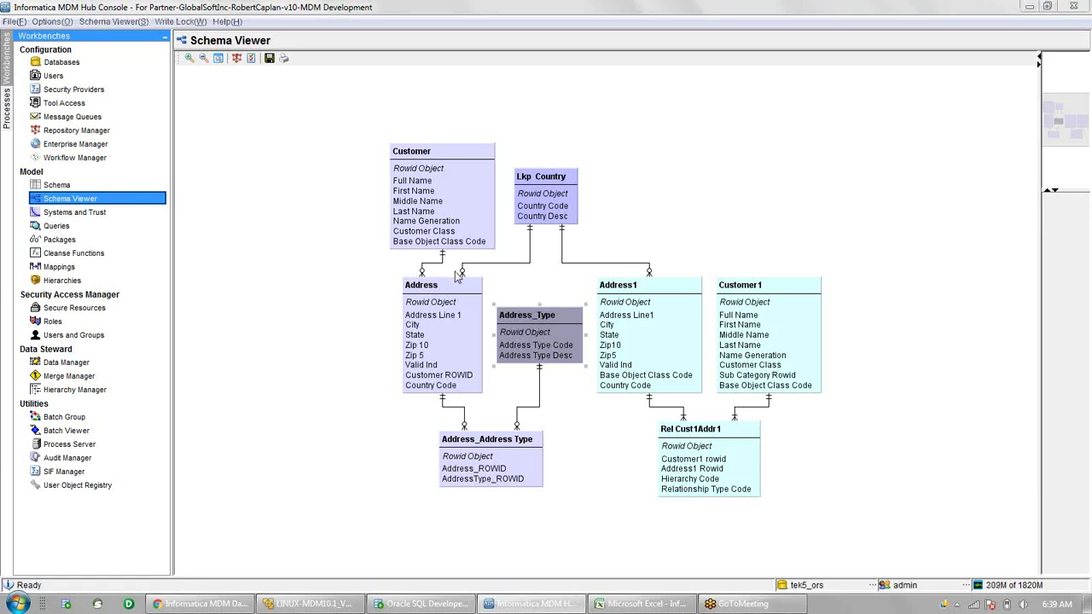
{"action": "key", "text": "alt+Tab"}
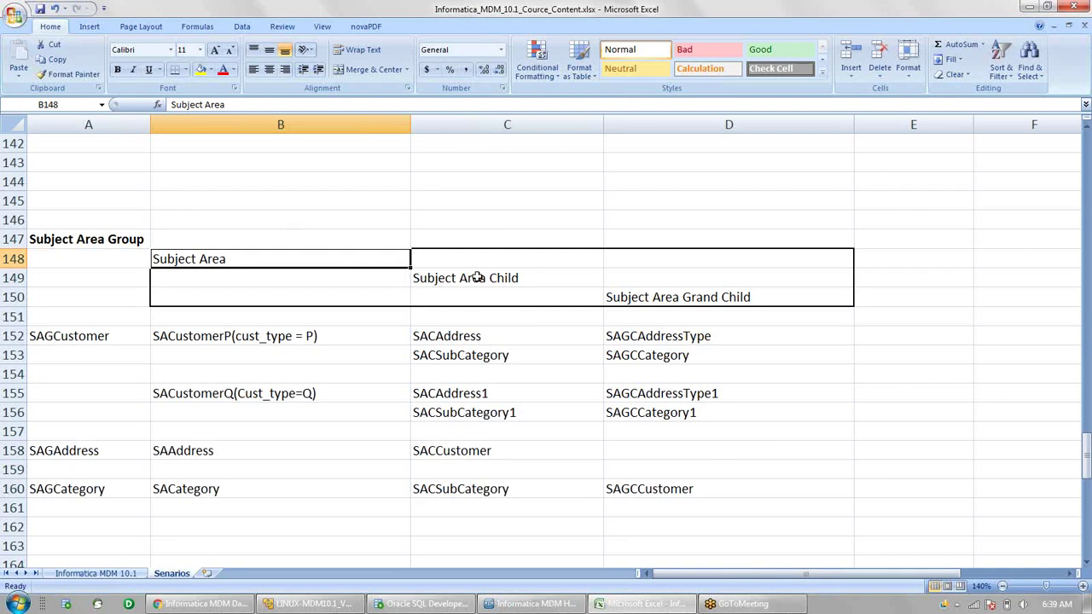
{"action": "left_click", "coordinate": [114, 238]}
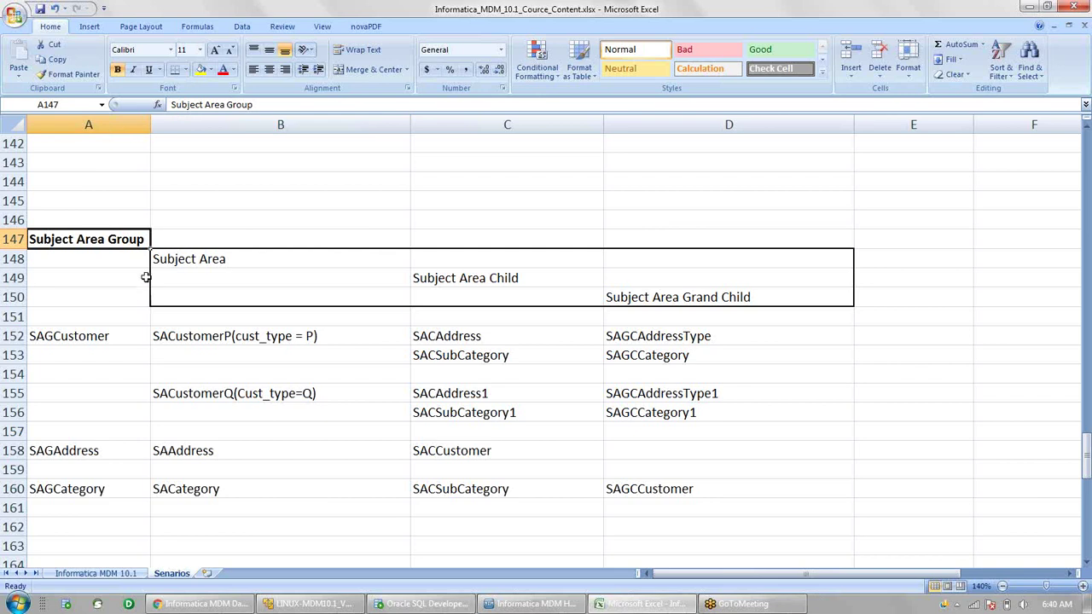
{"action": "left_click", "coordinate": [196, 260]}
{"action": "left_click", "coordinate": [131, 239]}
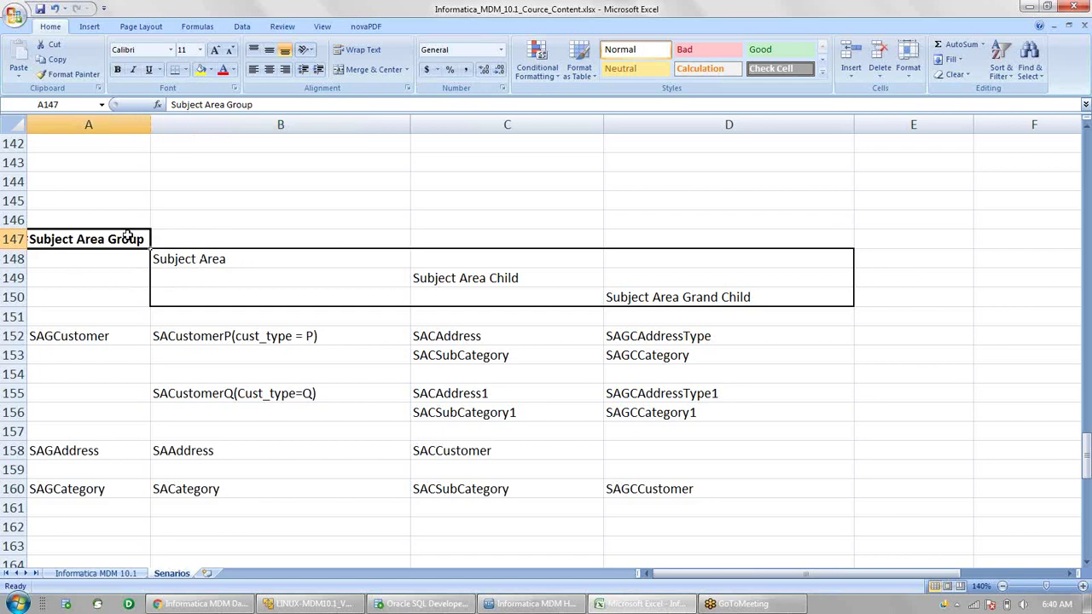
{"action": "left_click_drag", "start_coordinate": [132, 239], "coordinate": [186, 258]}
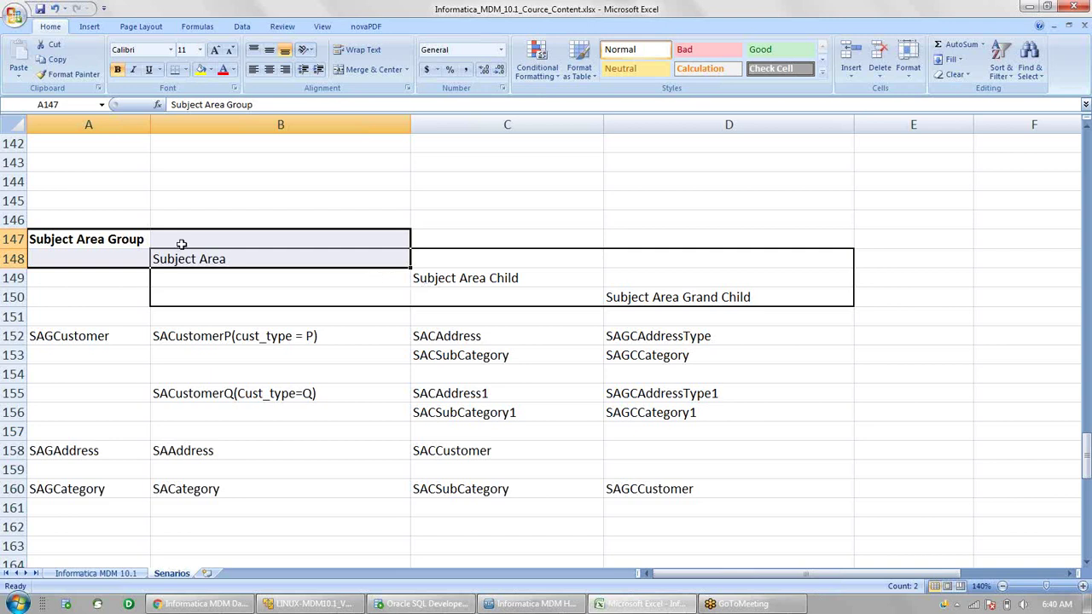
{"action": "left_click_drag", "start_coordinate": [126, 243], "coordinate": [167, 256]}
{"action": "left_click", "coordinate": [114, 336]}
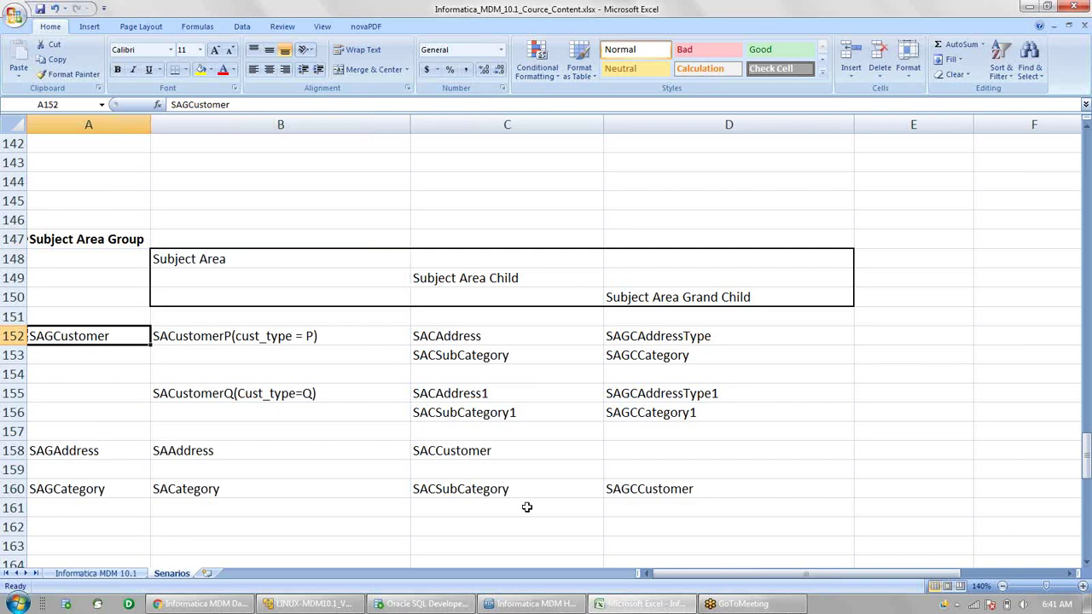
- Change the Hub Console's database to trn_lab, then go back to the Excel workbook
{"action": "left_click", "coordinate": [526, 605]}
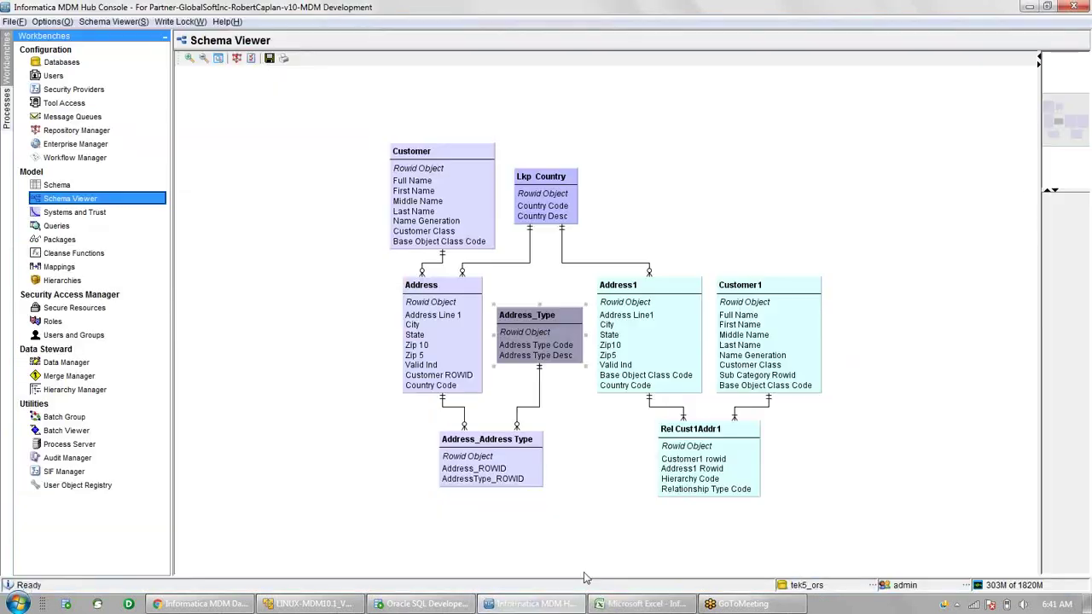
{"action": "left_click", "coordinate": [806, 585]}
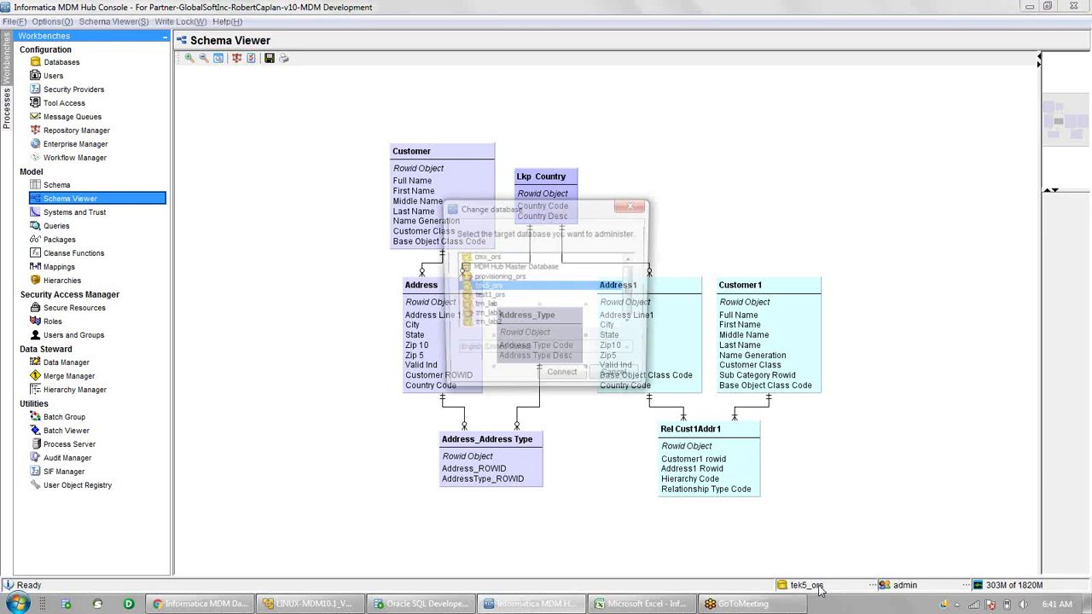
{"action": "left_click", "coordinate": [488, 307]}
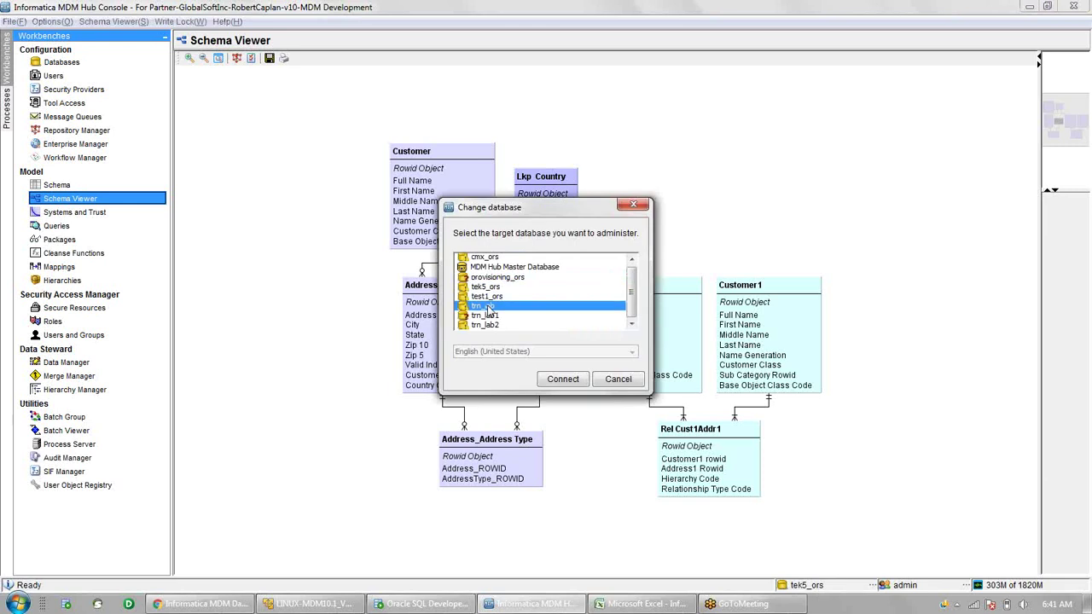
{"action": "double_click", "coordinate": [489, 308]}
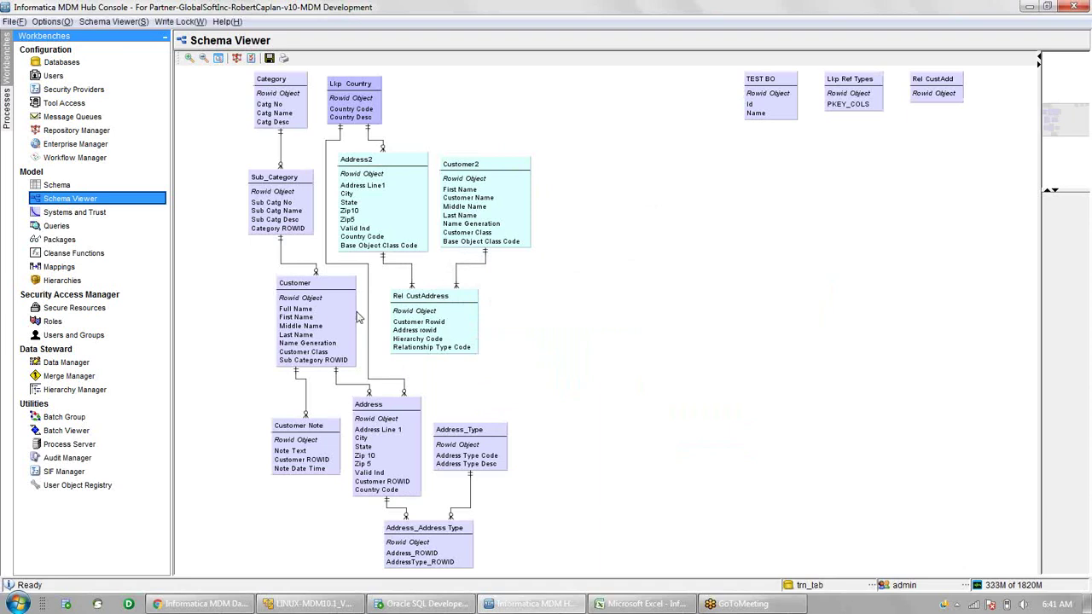
{"action": "key", "text": "alt+Tab"}
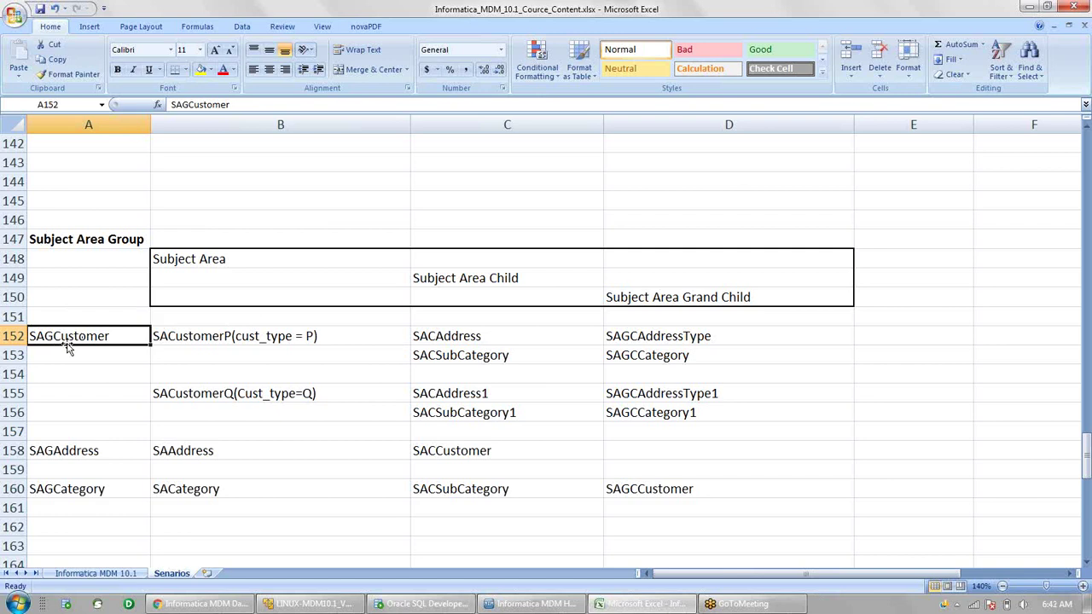
- Check the SACustomerP(cust_type = P) entry in B152, then return to the trn_lab schema diagram
{"action": "left_click", "coordinate": [187, 338]}
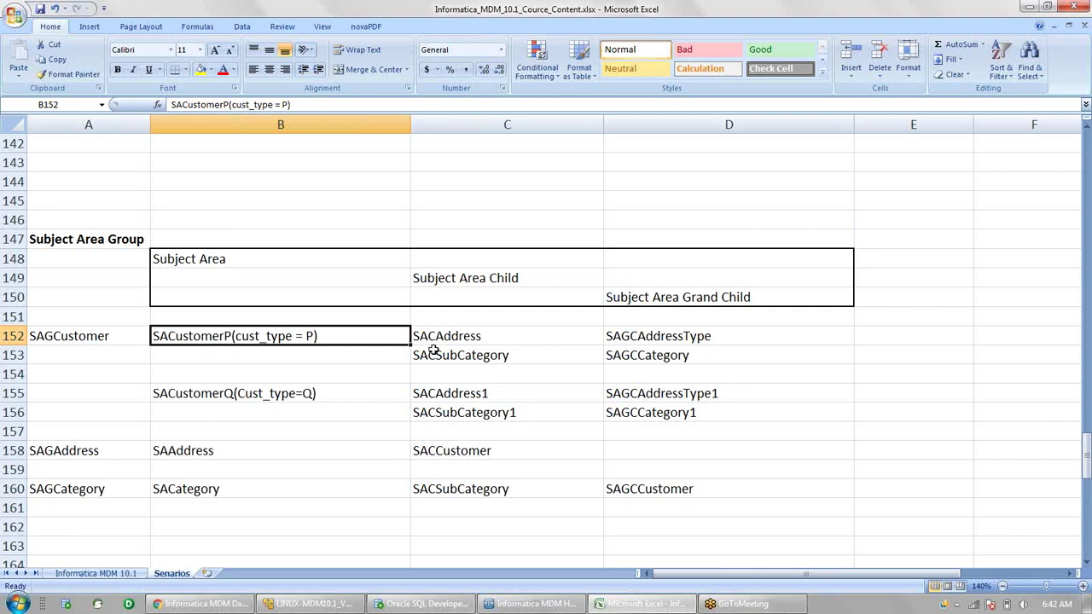
{"action": "key", "text": "alt+Tab"}
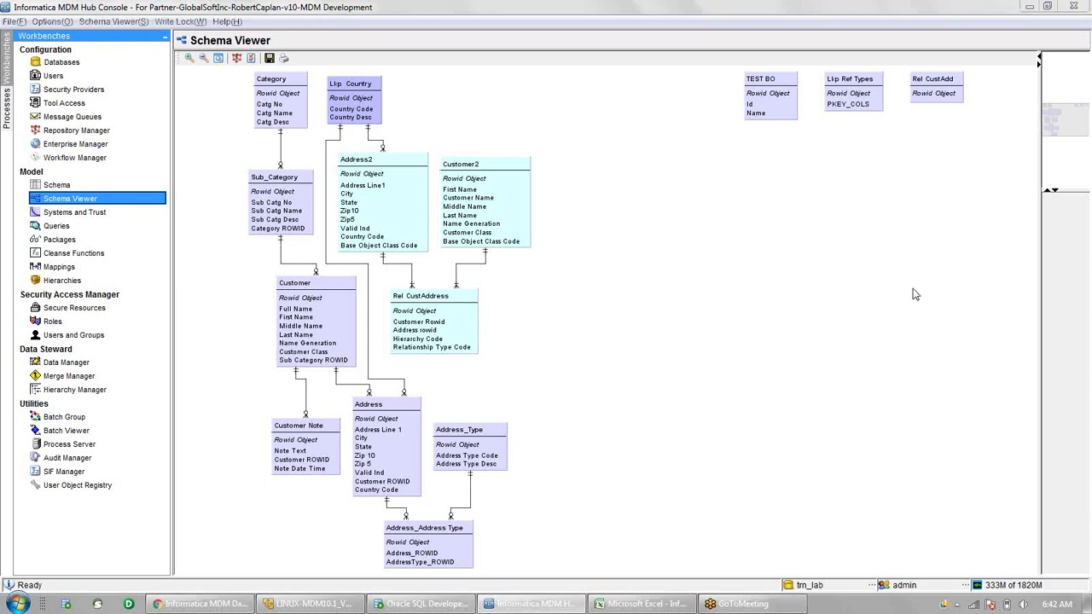
{"action": "left_click", "coordinate": [295, 317]}
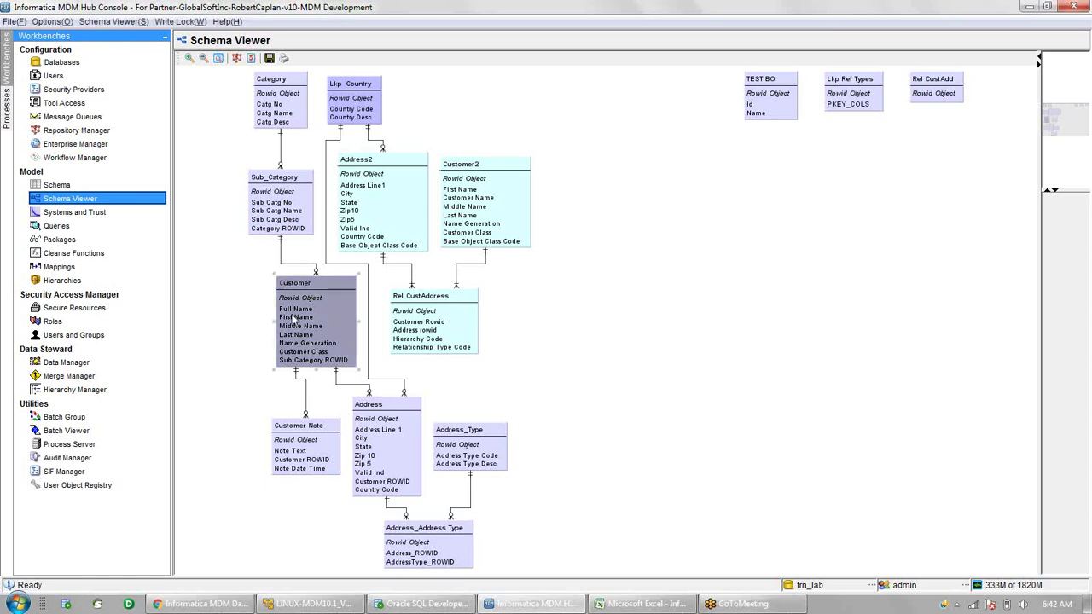
{"action": "left_click", "coordinate": [280, 220]}
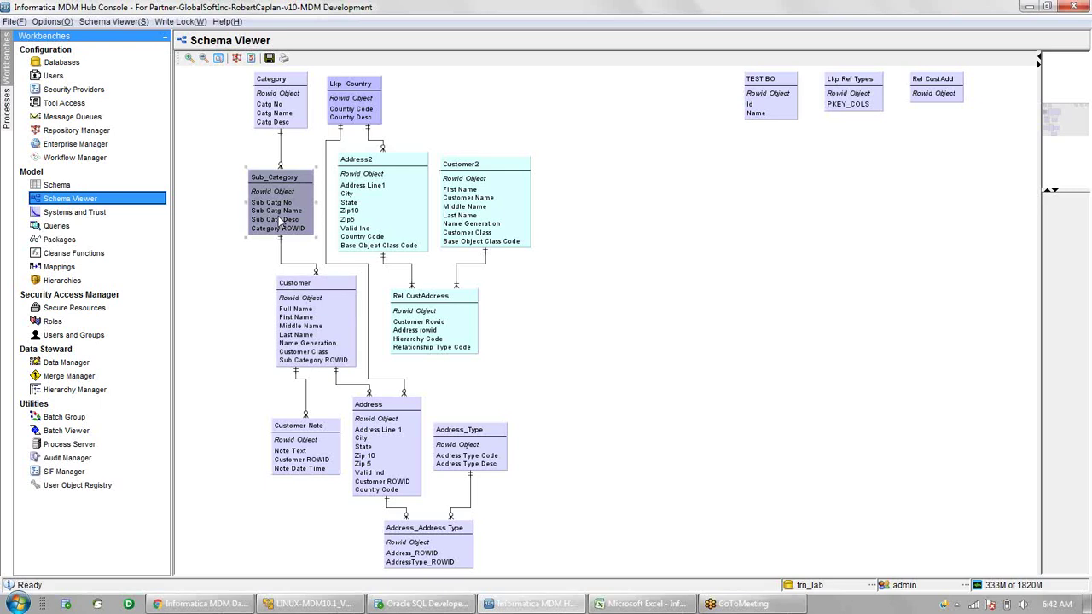
{"action": "left_click", "coordinate": [389, 421]}
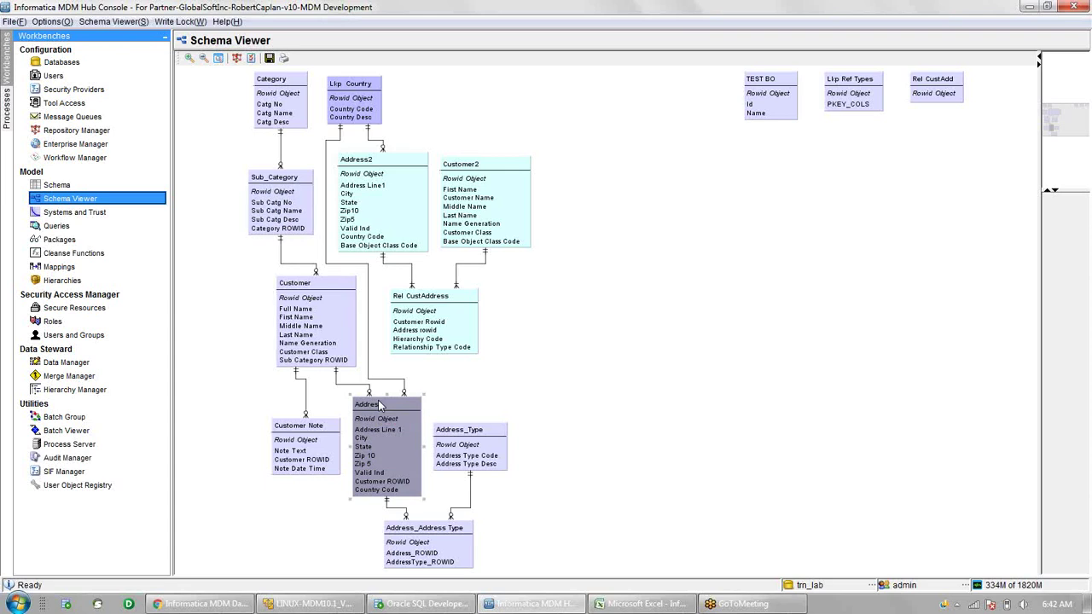
{"action": "key", "text": "alt+Tab"}
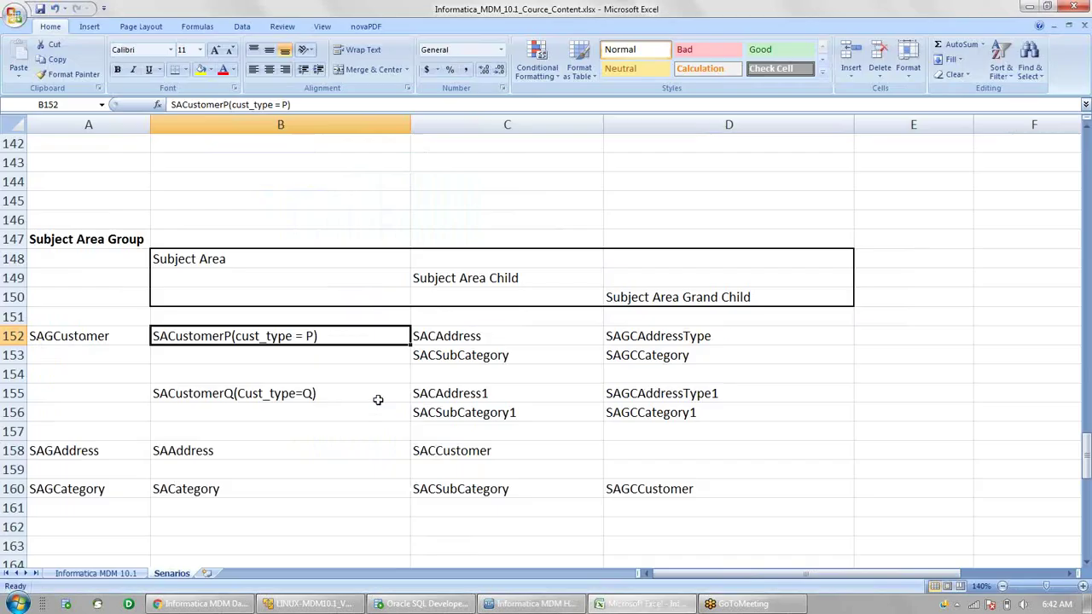
{"action": "left_click", "coordinate": [446, 336]}
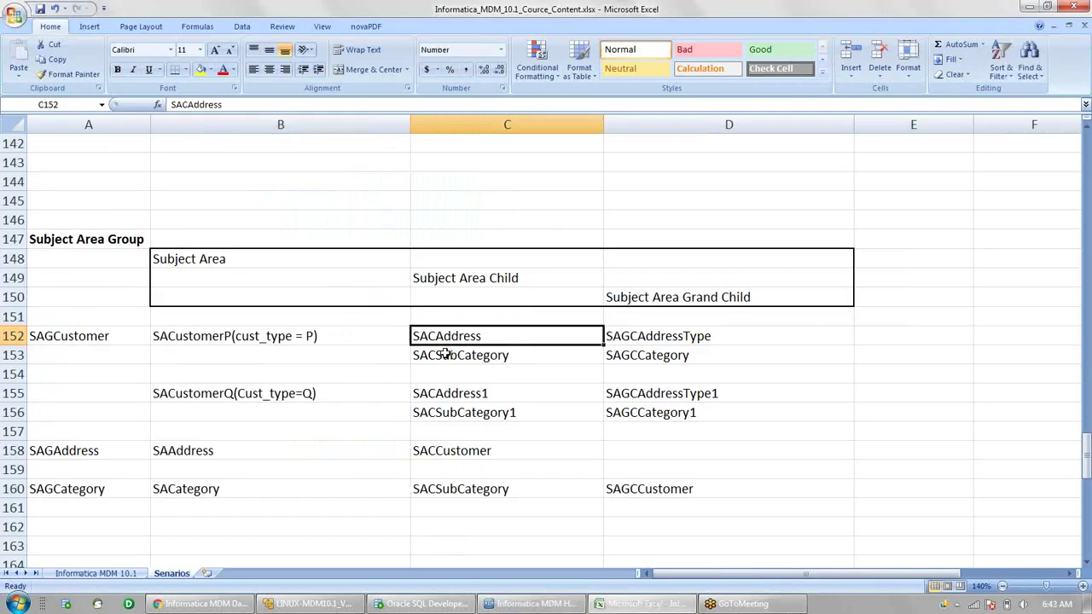
{"action": "left_click", "coordinate": [445, 354]}
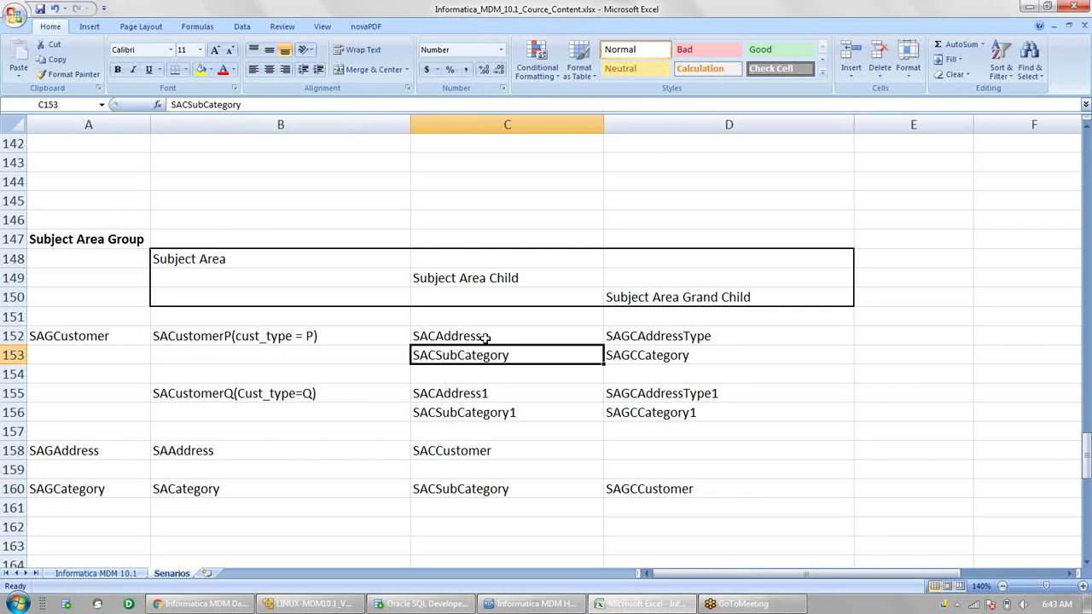
{"action": "left_click", "coordinate": [485, 338]}
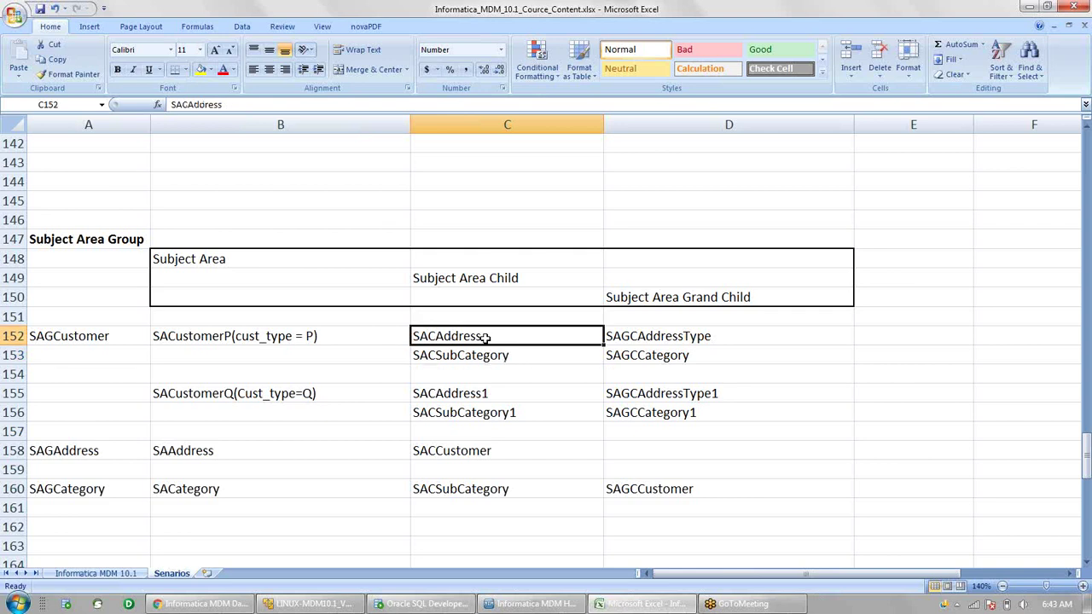
{"action": "left_click", "coordinate": [645, 340]}
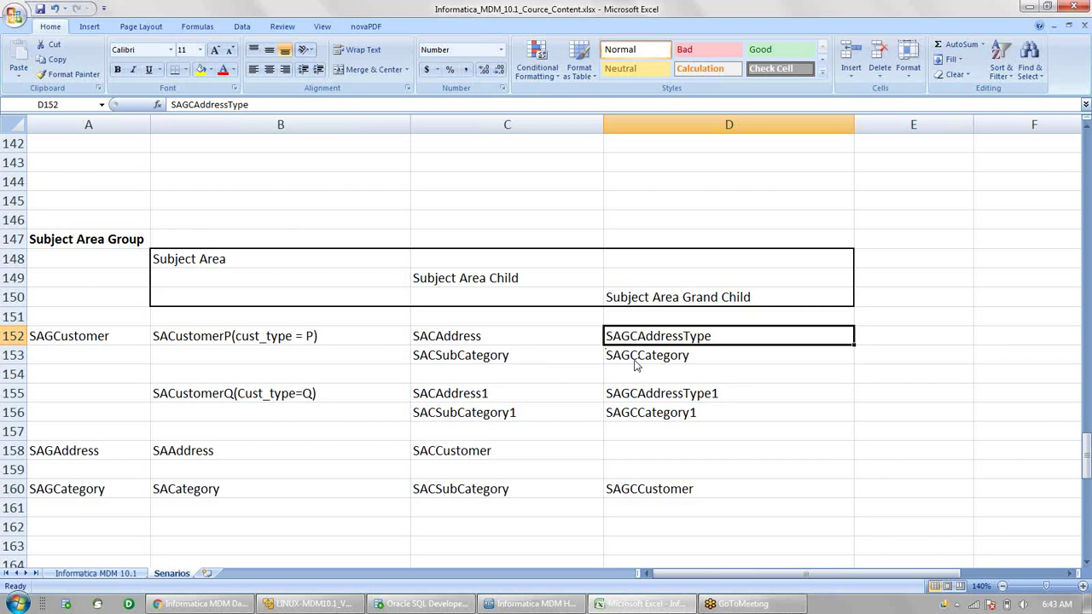
{"action": "key", "text": "alt+Tab"}
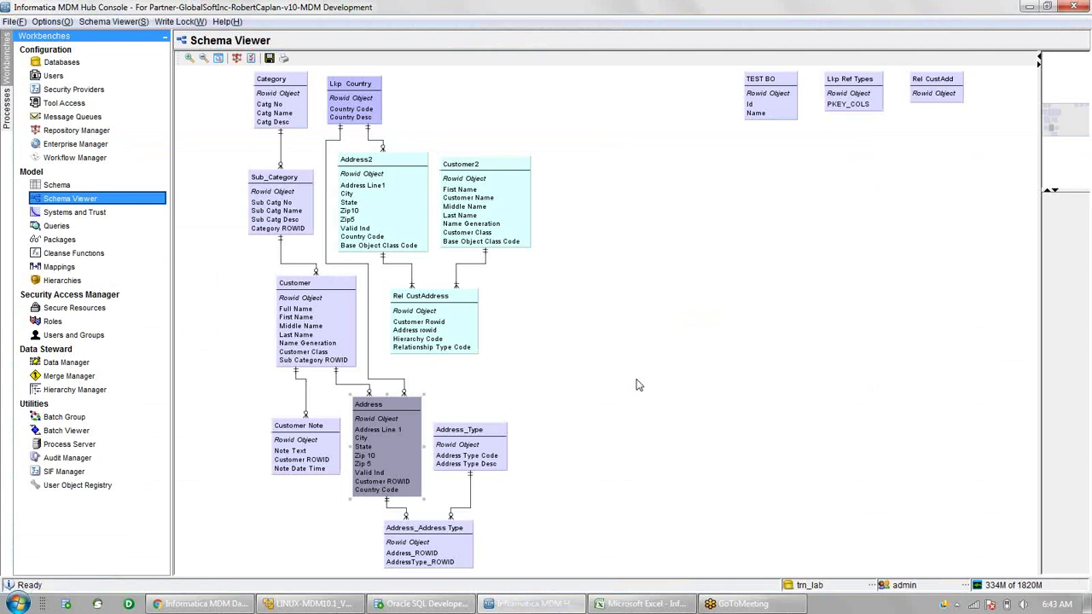
- In Excel, review row 158: SAGAddress with subject area SAAddress and child SACCustomer
{"action": "key", "text": "alt+Tab"}
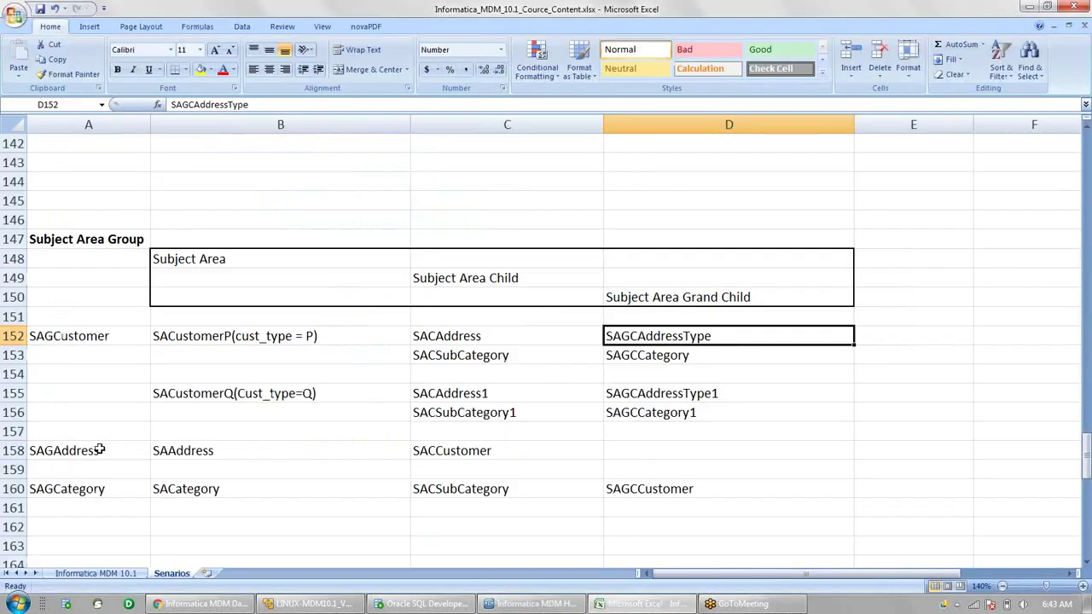
{"action": "left_click", "coordinate": [99, 450]}
{"action": "left_click_drag", "start_coordinate": [99, 450], "coordinate": [180, 444]}
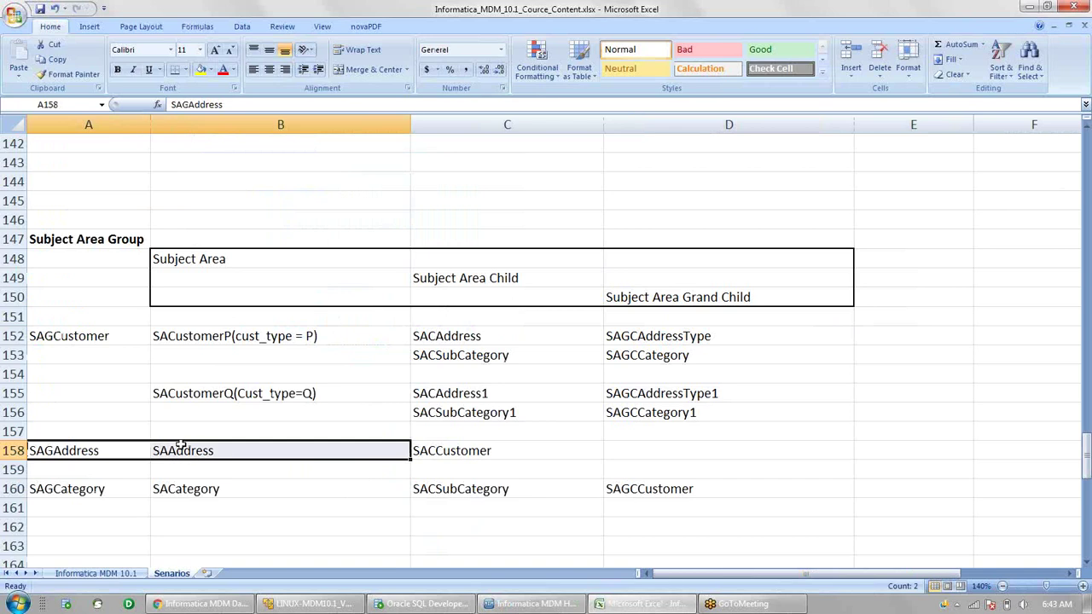
{"action": "left_click", "coordinate": [492, 451]}
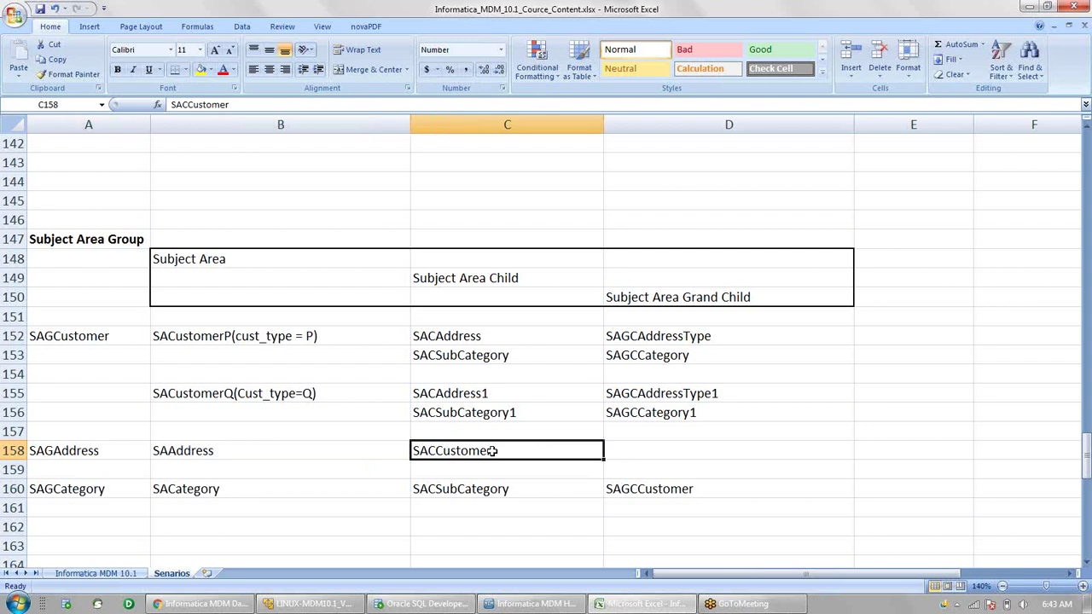
{"action": "left_click", "coordinate": [388, 450]}
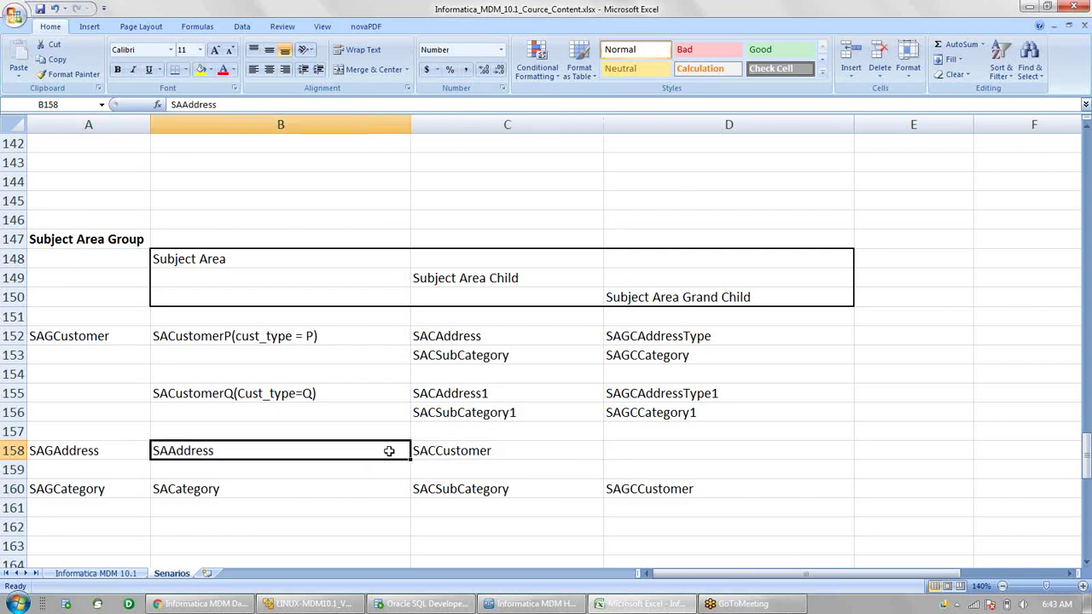
{"action": "left_click_drag", "start_coordinate": [388, 450], "coordinate": [431, 445]}
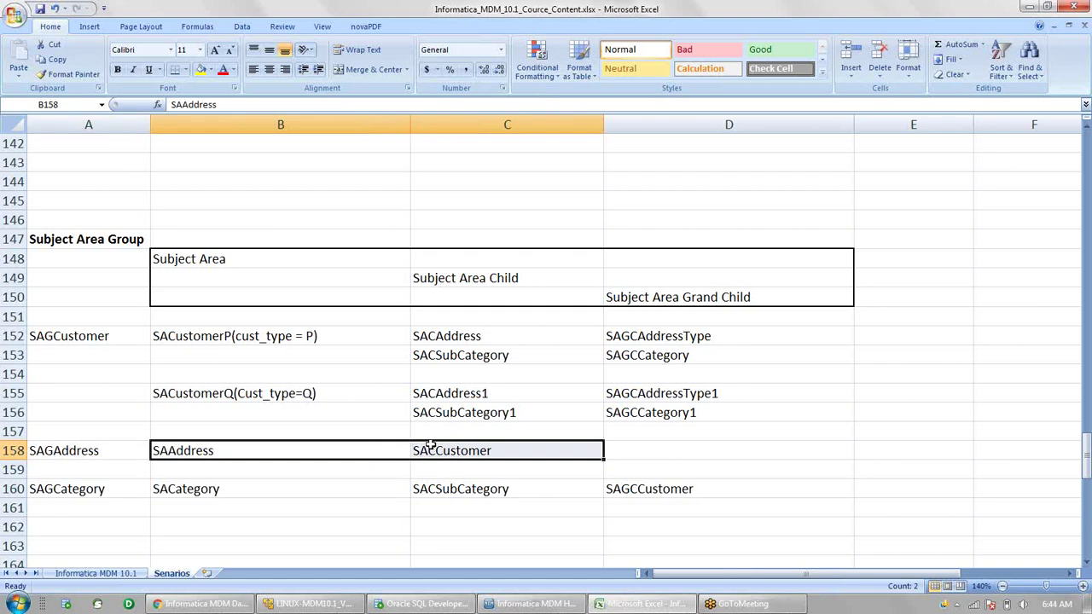
- Review row 160: SAGCategory, SACategory and grandchild SAGCCustomer
{"action": "left_click", "coordinate": [107, 489]}
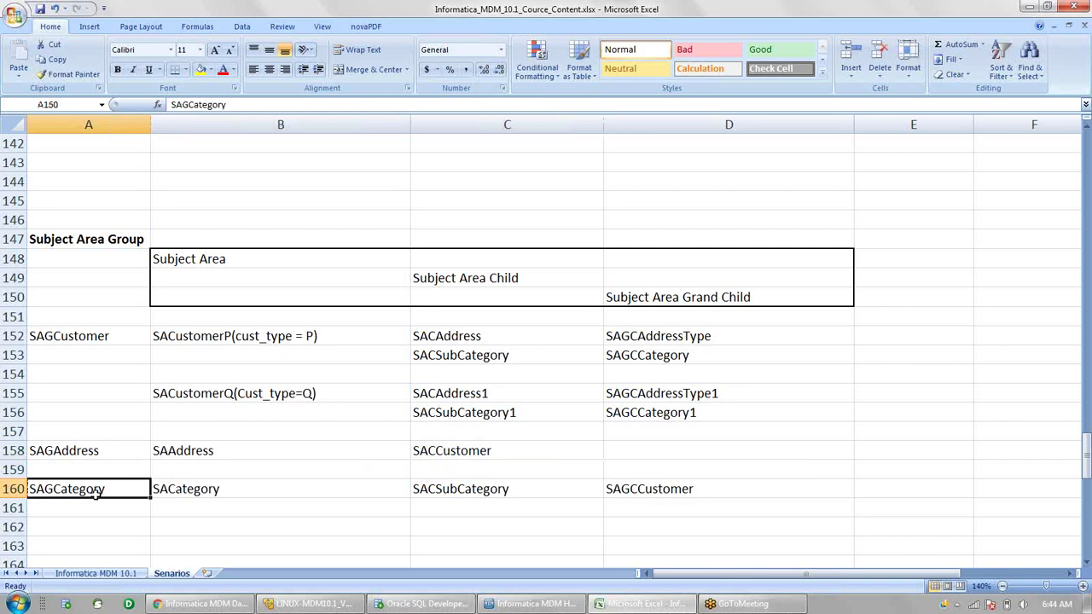
{"action": "left_click", "coordinate": [197, 491]}
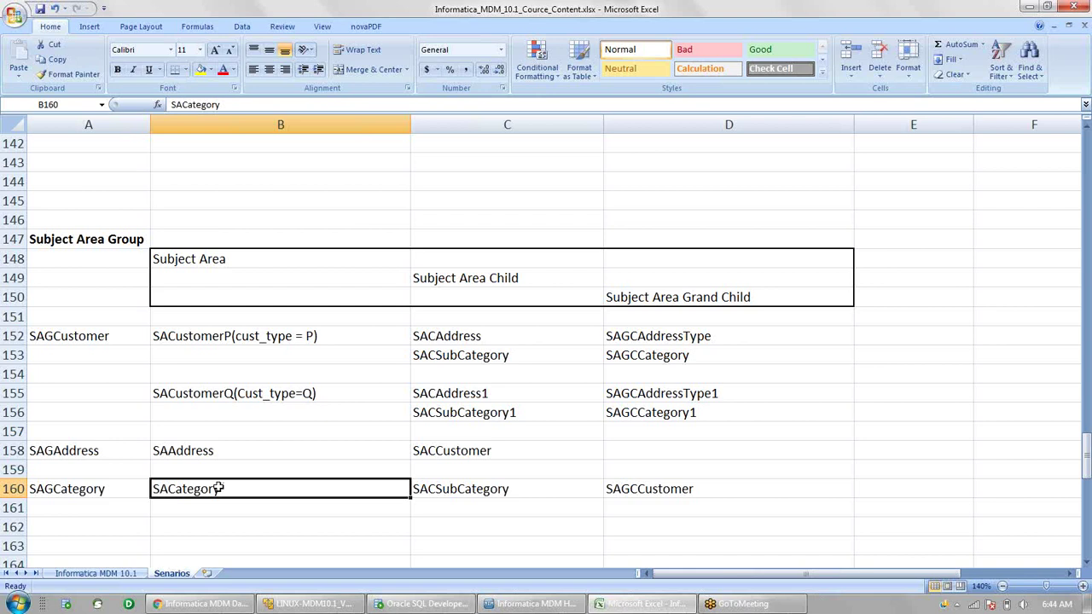
{"action": "left_click", "coordinate": [544, 492]}
{"action": "left_click", "coordinate": [643, 488]}
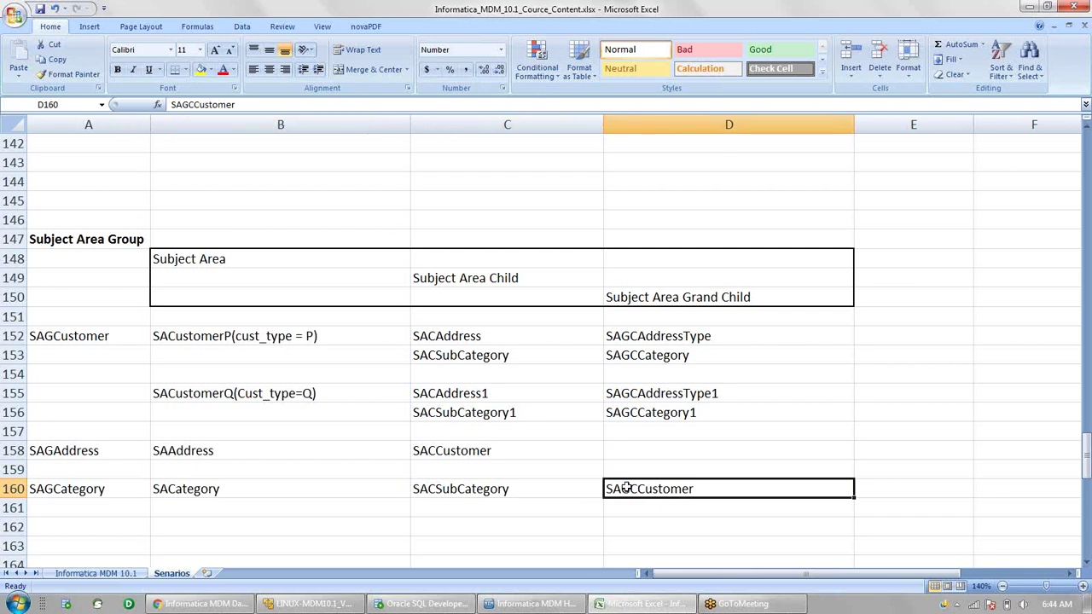
- In the Schema Viewer, trace the Category, Sub_Category and Customer tables
{"action": "key", "text": "alt+Tab"}
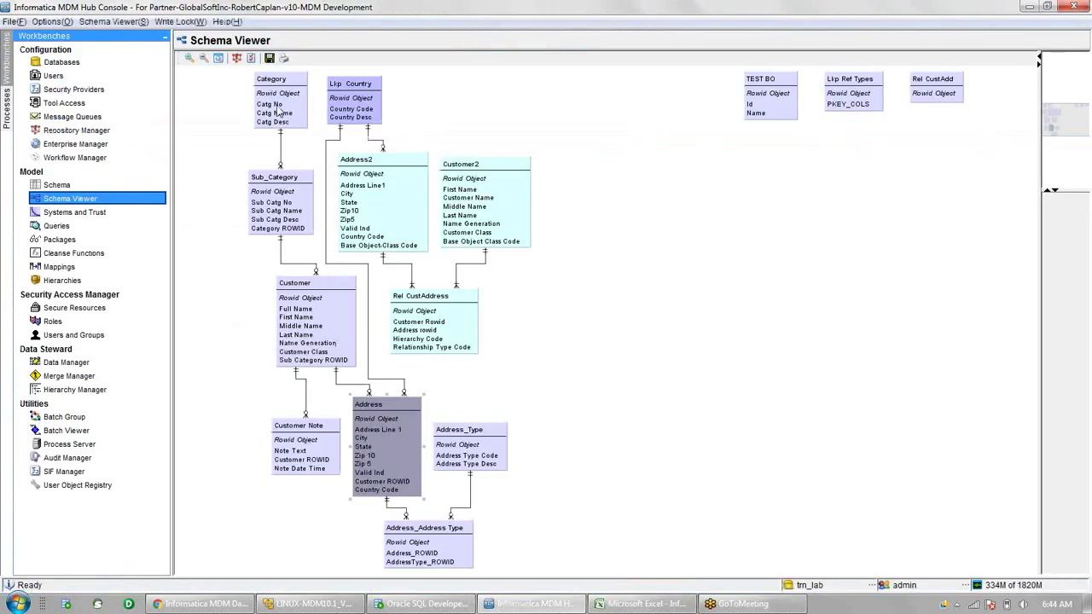
{"action": "left_click", "coordinate": [278, 111]}
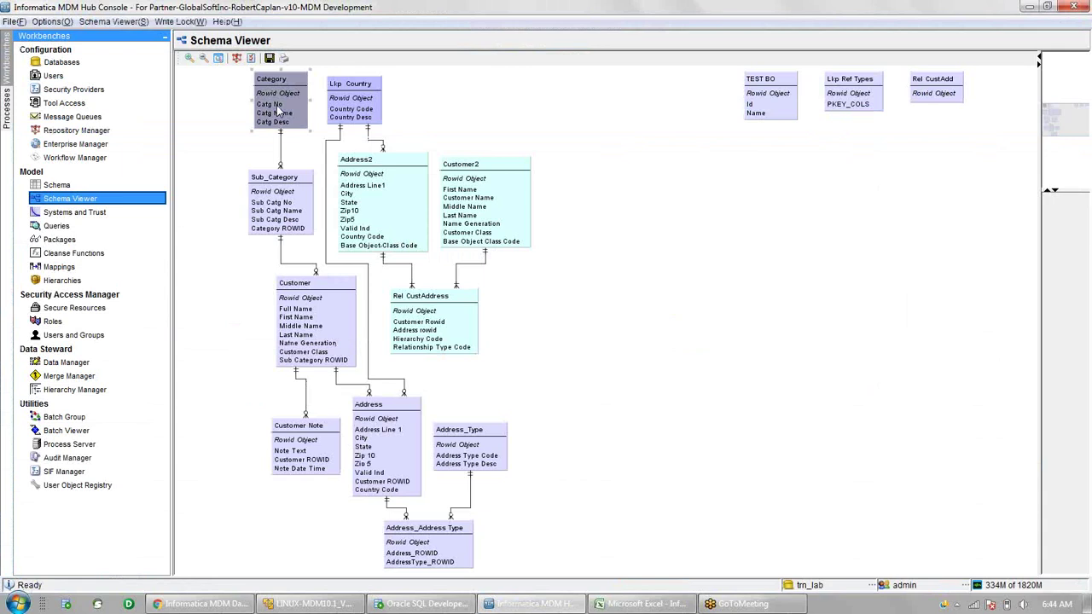
{"action": "left_click", "coordinate": [278, 204]}
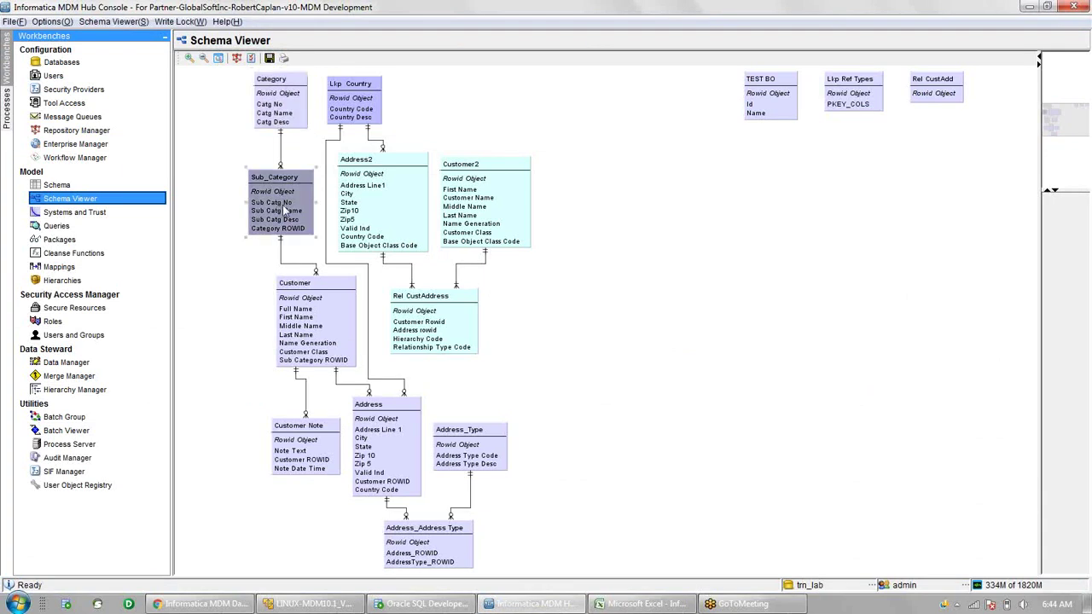
{"action": "left_click", "coordinate": [302, 342]}
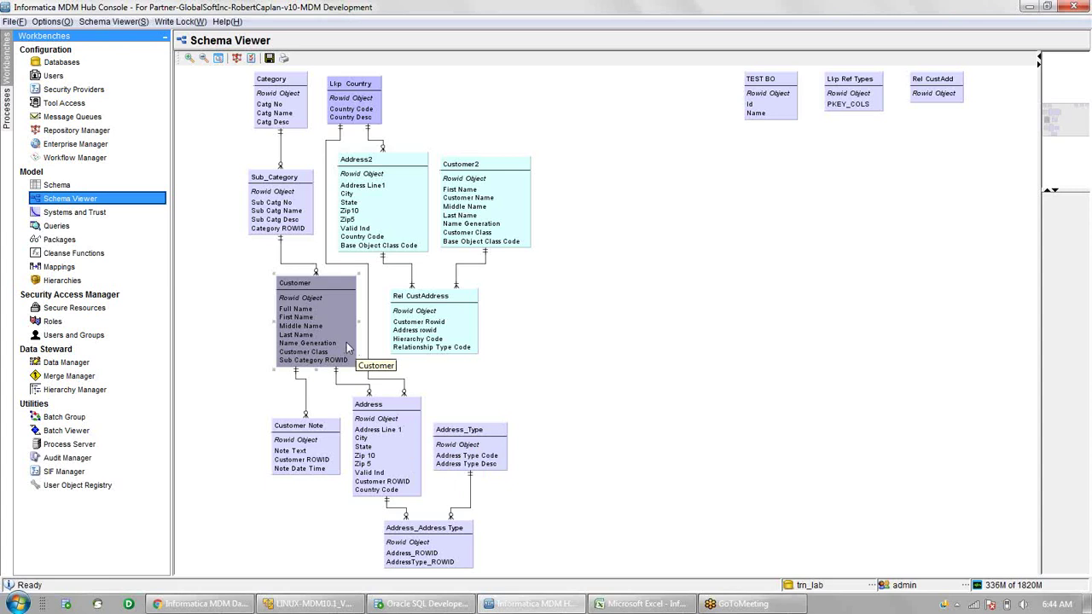
{"action": "key", "text": "alt"}
{"action": "key", "text": "alt"}
- Back in Excel, select the SACustomerP subject area entry in B152
{"action": "key", "text": "alt+Tab"}
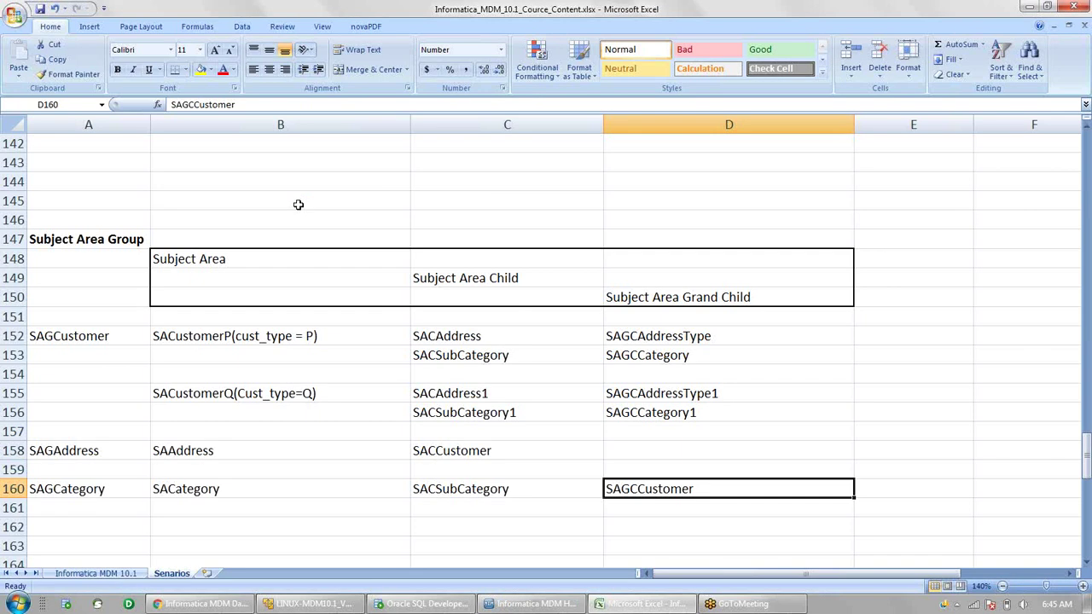
{"action": "left_click", "coordinate": [254, 339]}
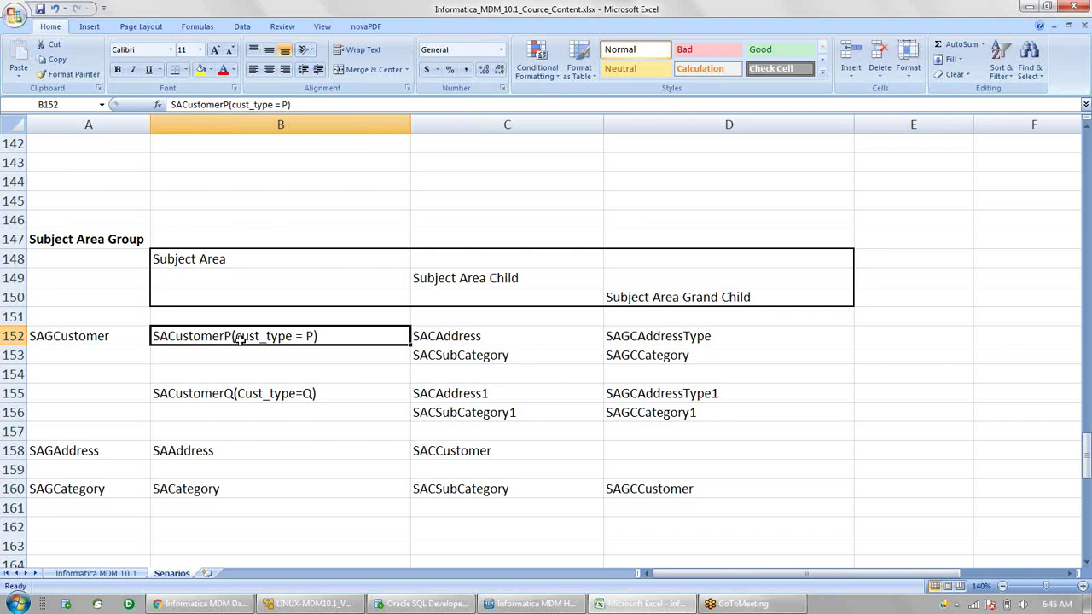
{"action": "left_click", "coordinate": [207, 396]}
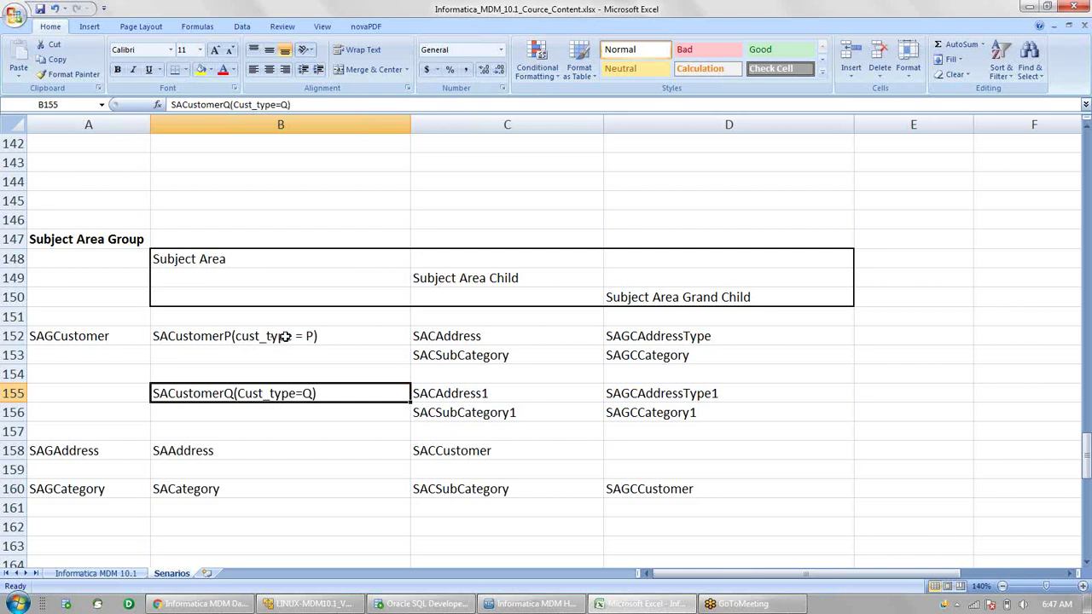
- Review the child and grandchild entries of SACustomerP and SACustomerQ, then switch to Chrome
{"action": "left_click", "coordinate": [285, 336]}
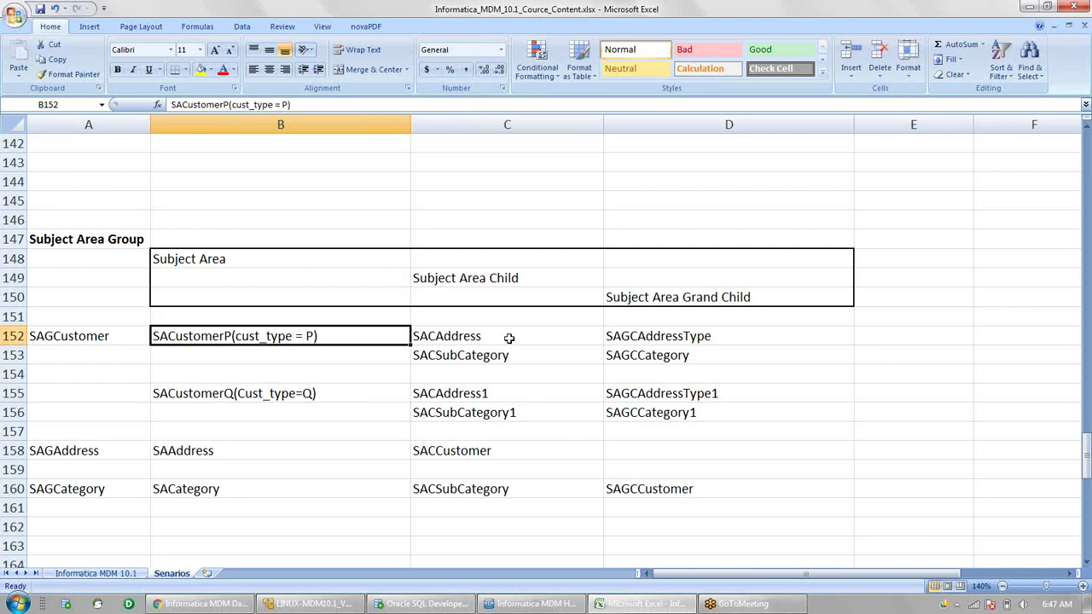
{"action": "left_click", "coordinate": [505, 338]}
{"action": "left_click_drag", "start_coordinate": [506, 338], "coordinate": [630, 358]}
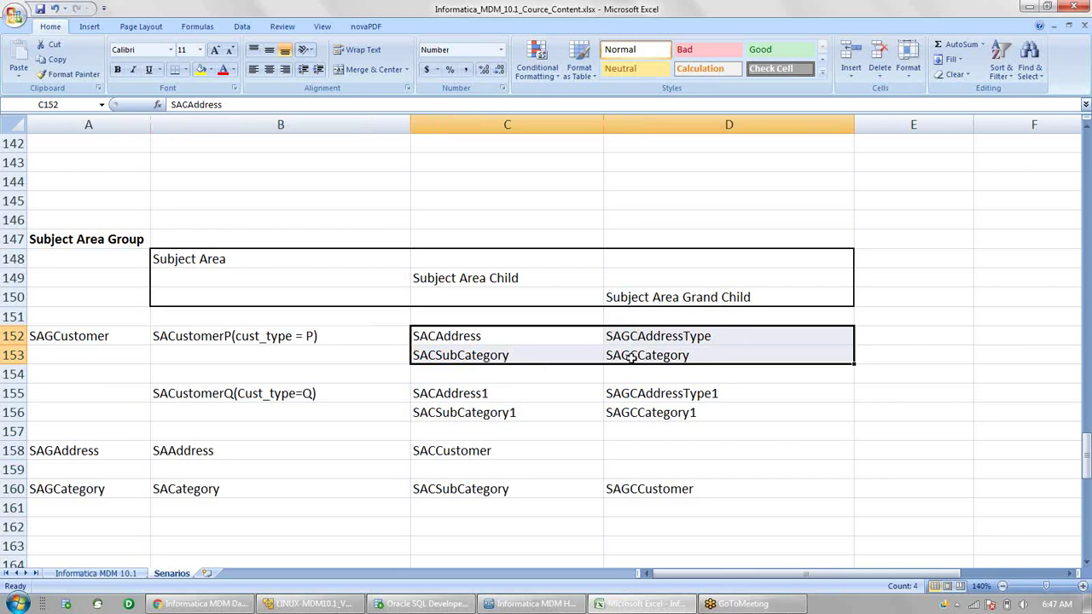
{"action": "left_click_drag", "start_coordinate": [489, 396], "coordinate": [634, 414]}
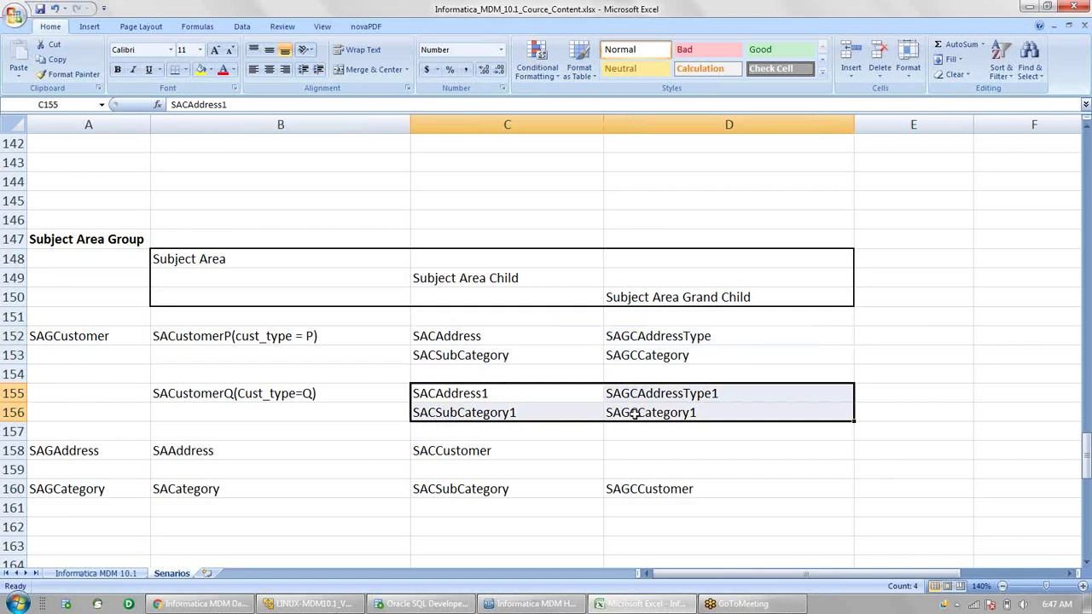
{"action": "key", "text": "alt+Tab"}
{"action": "key", "text": "alt+Tab"}
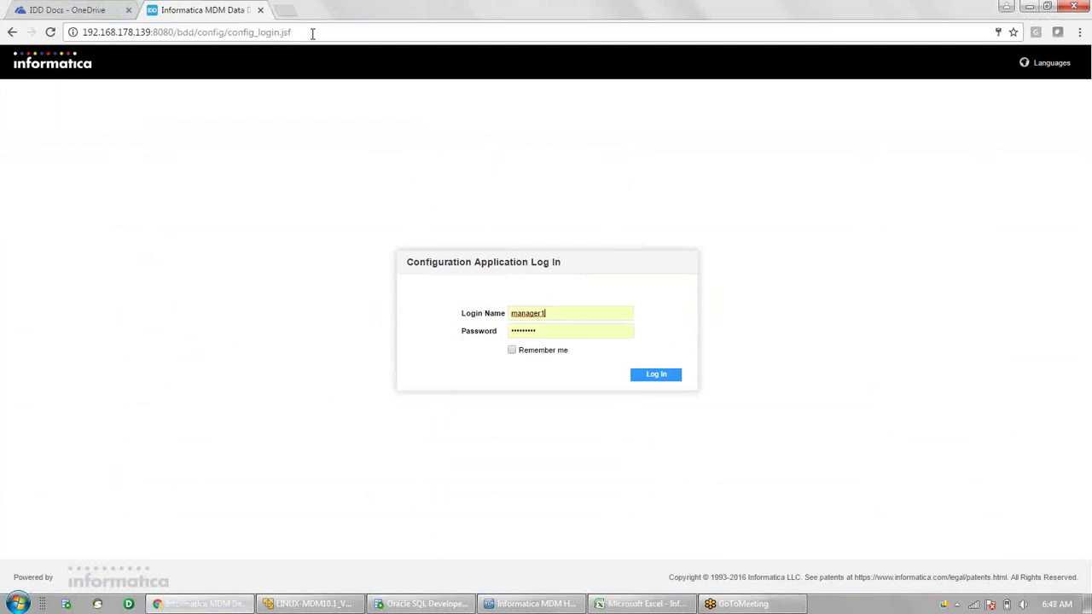
- Change the browser address path to /bdd/config and load the configuration login page
{"action": "left_click", "coordinate": [312, 34]}
{"action": "left_click", "coordinate": [249, 34]}
{"action": "left_click_drag", "start_coordinate": [174, 32], "coordinate": [344, 61]}
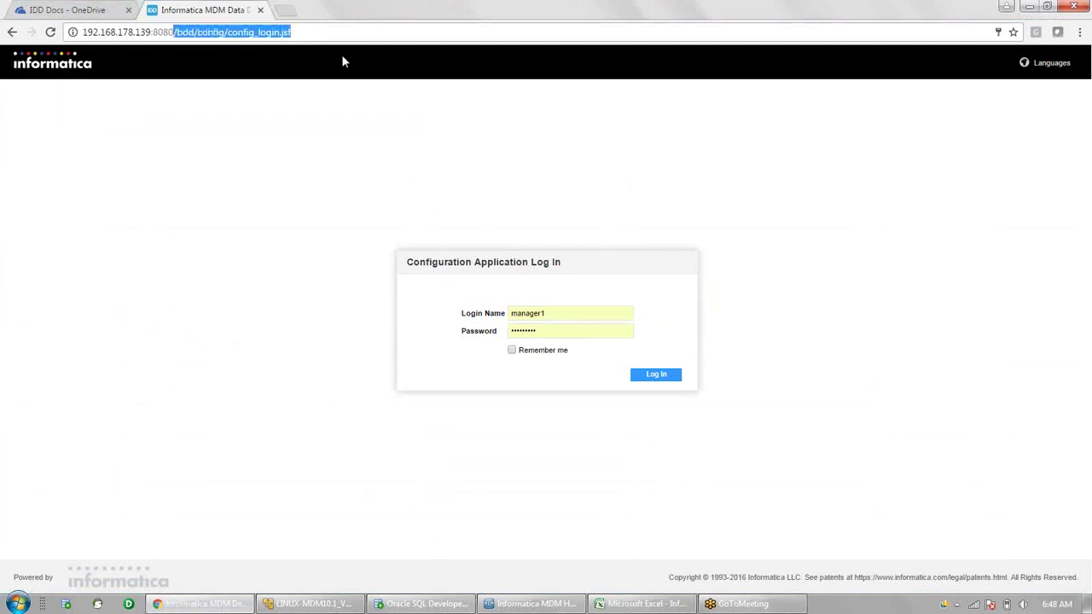
{"action": "type", "text": "/"}
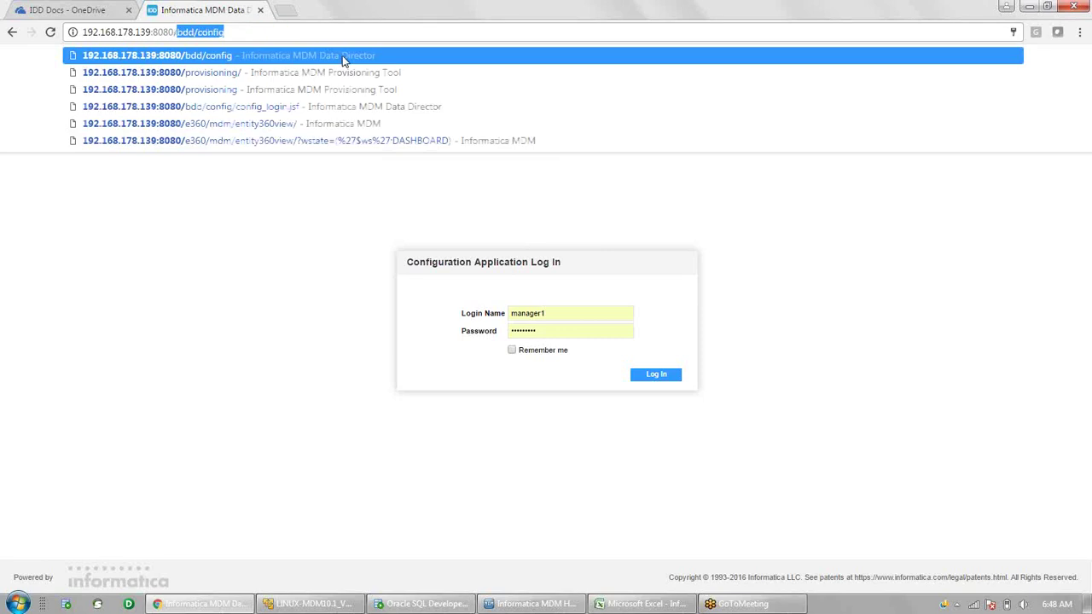
{"action": "type", "text": "b"}
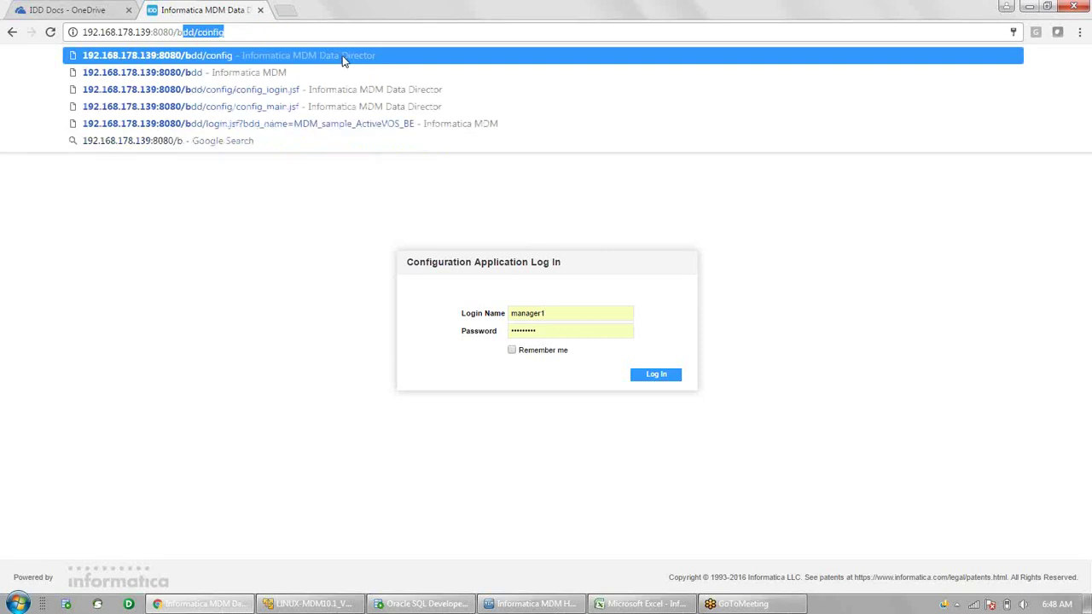
{"action": "type", "text": "dd/con"}
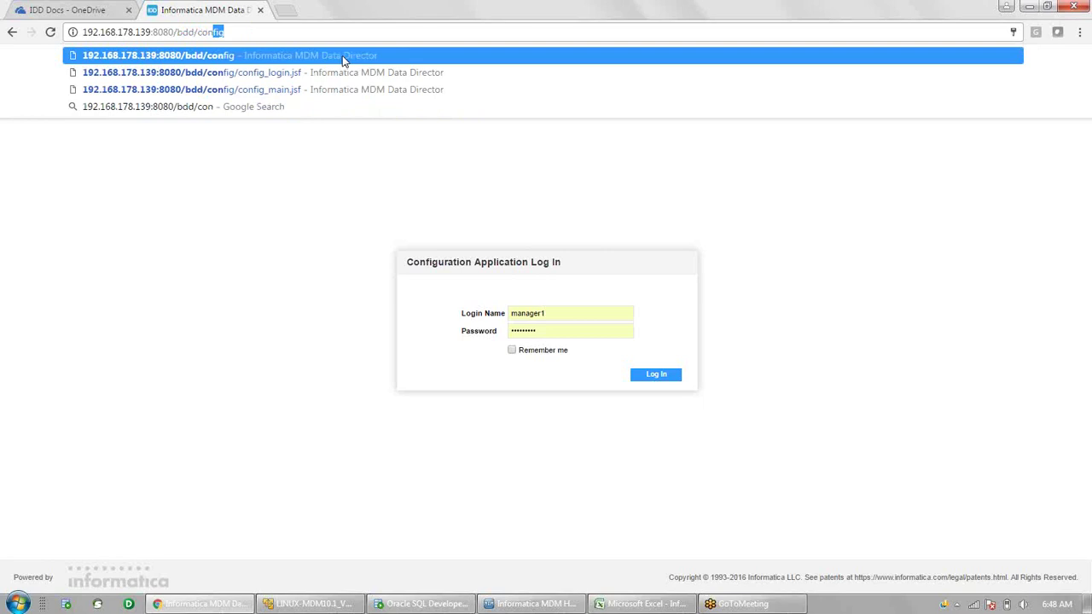
{"action": "type", "text": "fig"}
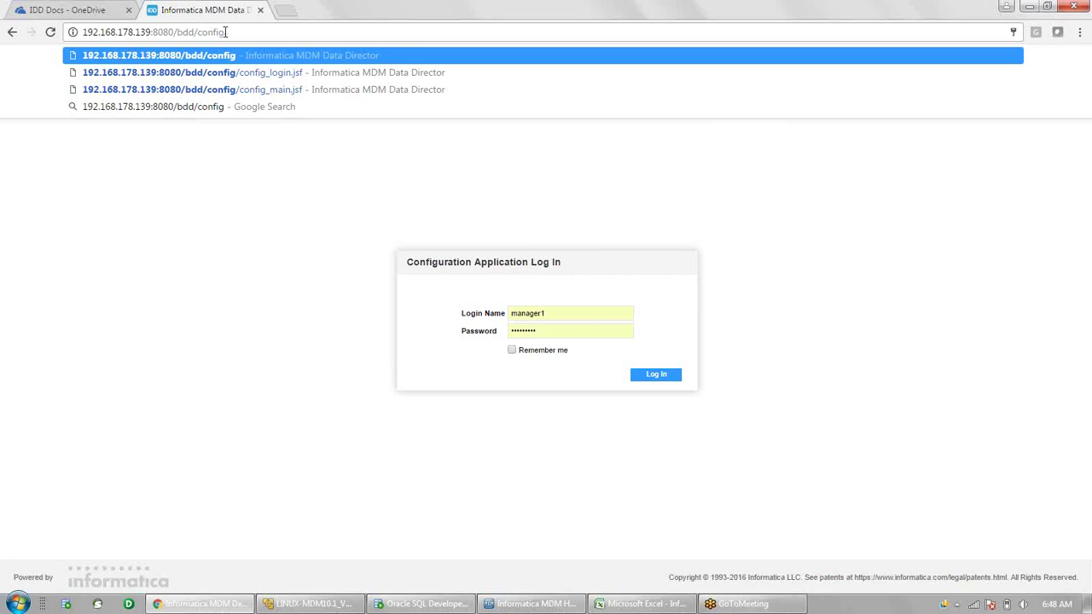
{"action": "key", "text": "Return"}
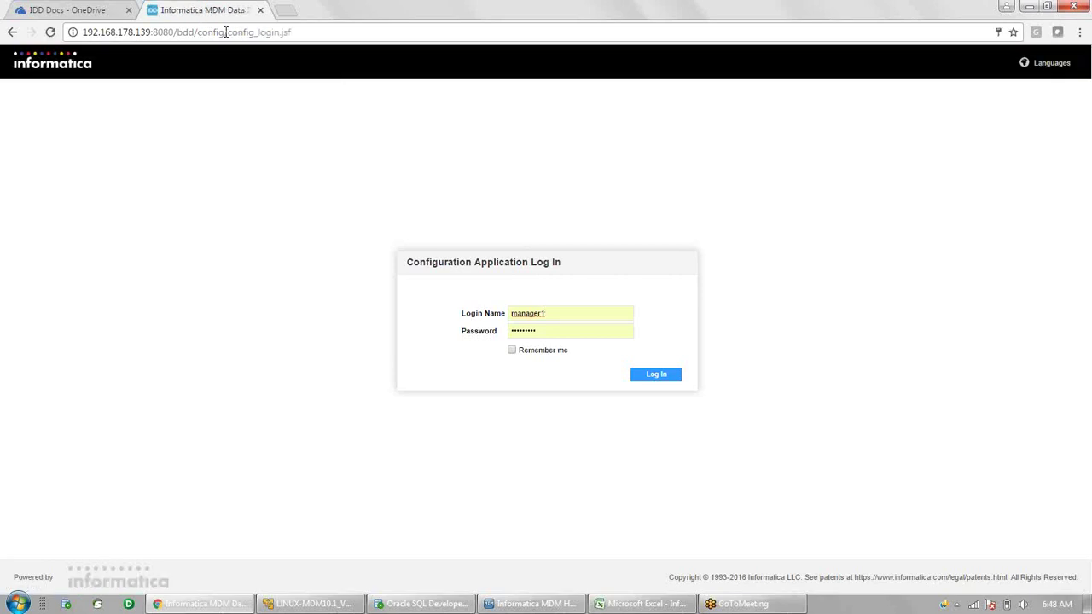
- Sign in with the administrator login name and password
{"action": "key", "text": "ctrl+a"}
{"action": "type", "text": "admin"}
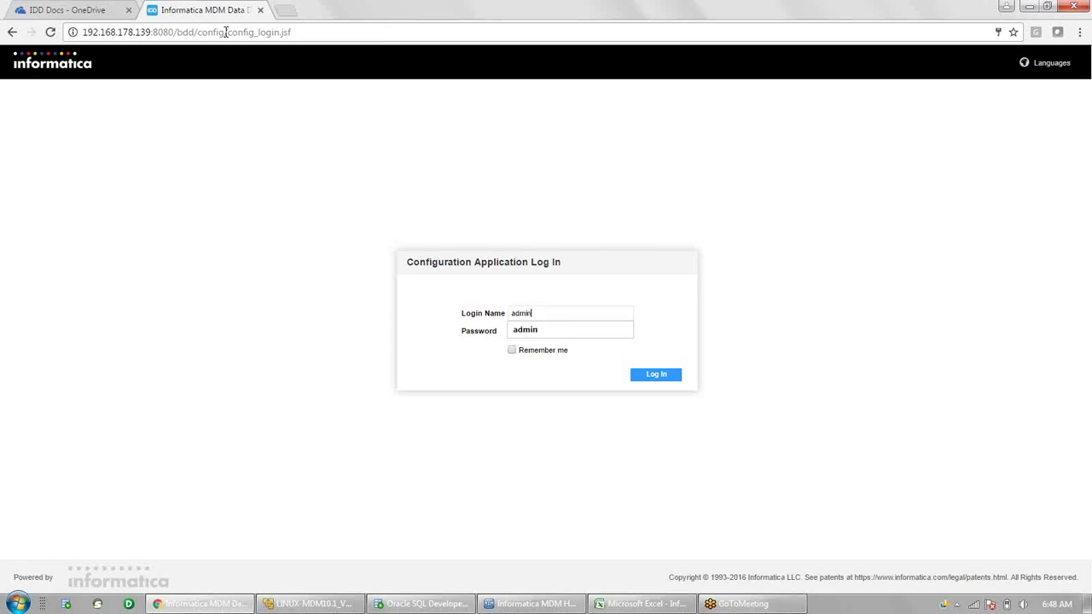
{"action": "key", "text": "Tab"}
{"action": "type", "text": "admin"}
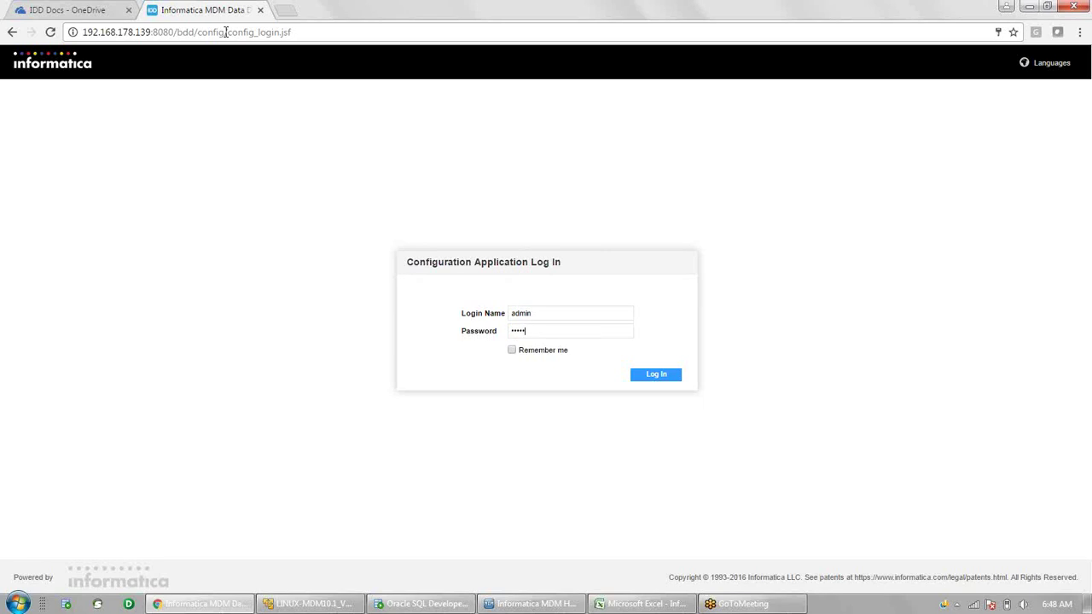
{"action": "key", "text": "Return"}
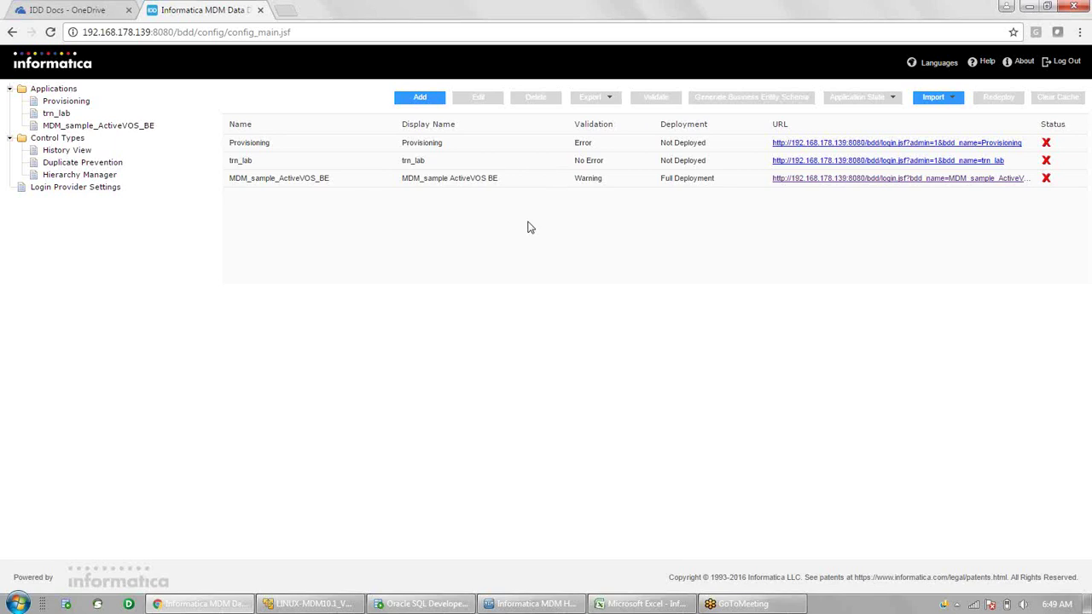
- Add a new application with name and display name both set to tek5_ors
{"action": "left_click", "coordinate": [427, 99]}
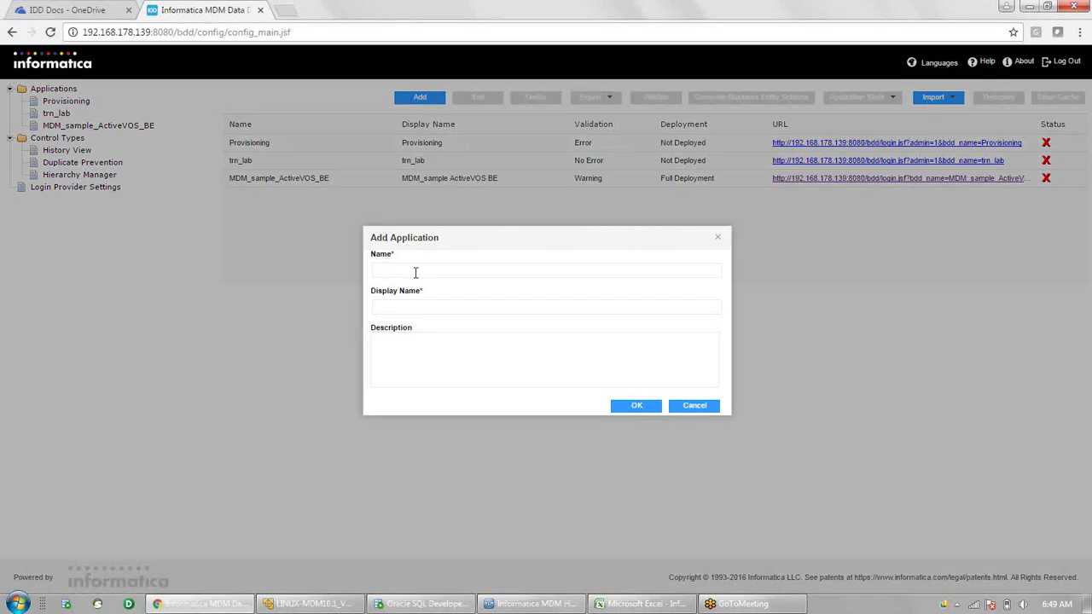
{"action": "type", "text": "trn_lab1"}
{"action": "key", "text": "BackSpace"}
{"action": "key", "text": "BackSpace"}
{"action": "key", "text": "BackSpace"}
{"action": "key", "text": "BackSpace"}
{"action": "key", "text": "BackSpace"}
{"action": "key", "text": "BackSpace"}
{"action": "key", "text": "BackSpace"}
{"action": "type", "text": "ek5_ors"}
{"action": "key", "text": "ctrl+a"}
{"action": "key", "text": "ctrl+c"}
{"action": "key", "text": "Tab"}
{"action": "key", "text": "ctrl+v"}
{"action": "left_click", "coordinate": [642, 408]}
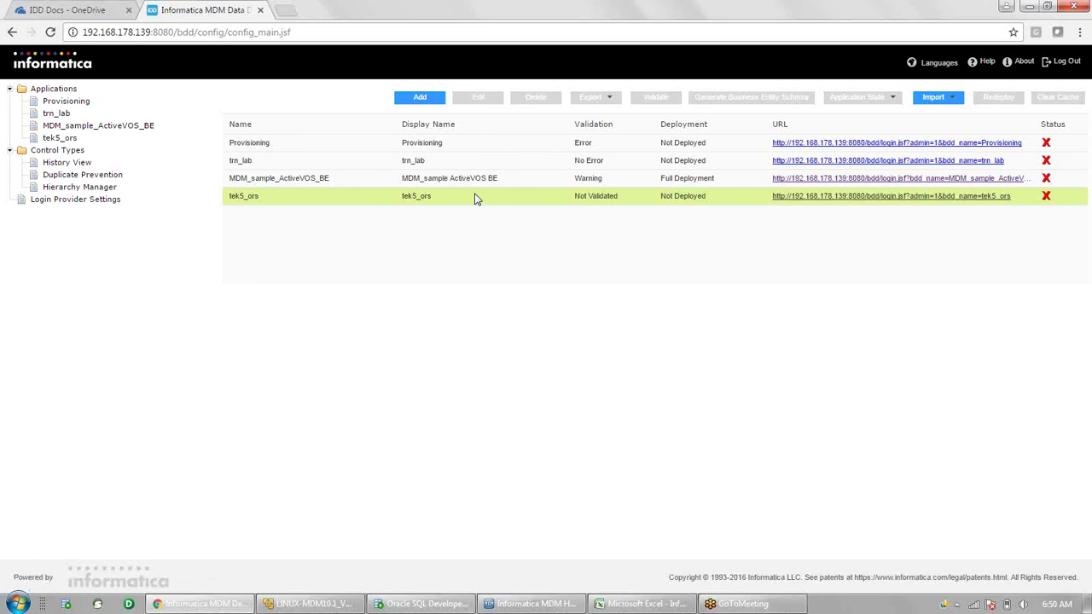
- Select the tek5_ors application in the applications list and open its edit page
{"action": "left_click", "coordinate": [420, 162]}
{"action": "left_click", "coordinate": [408, 198]}
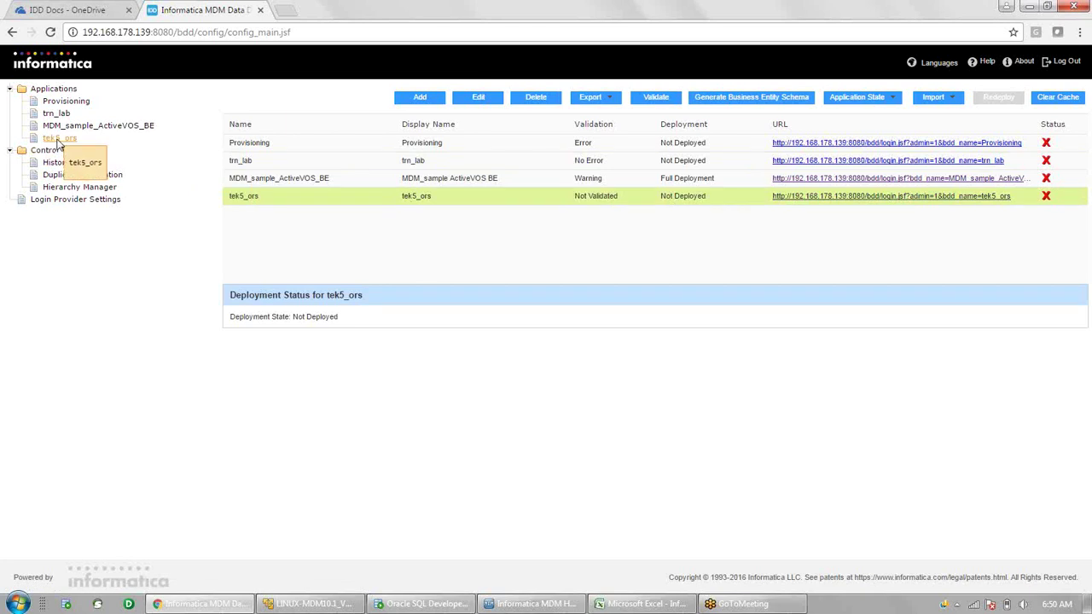
{"action": "left_click", "coordinate": [58, 142]}
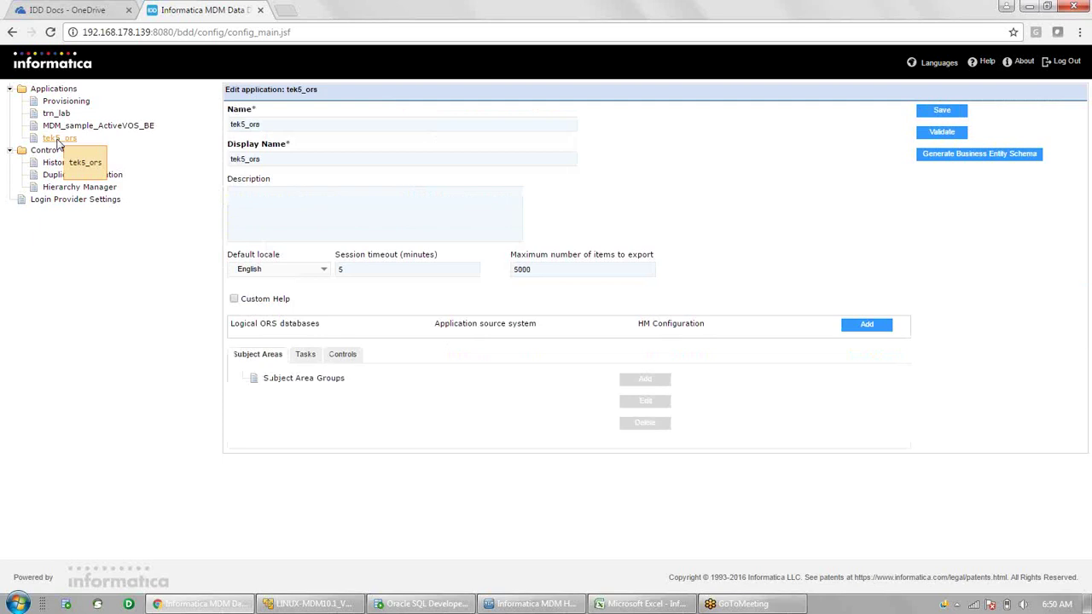
{"action": "left_click", "coordinate": [60, 92]}
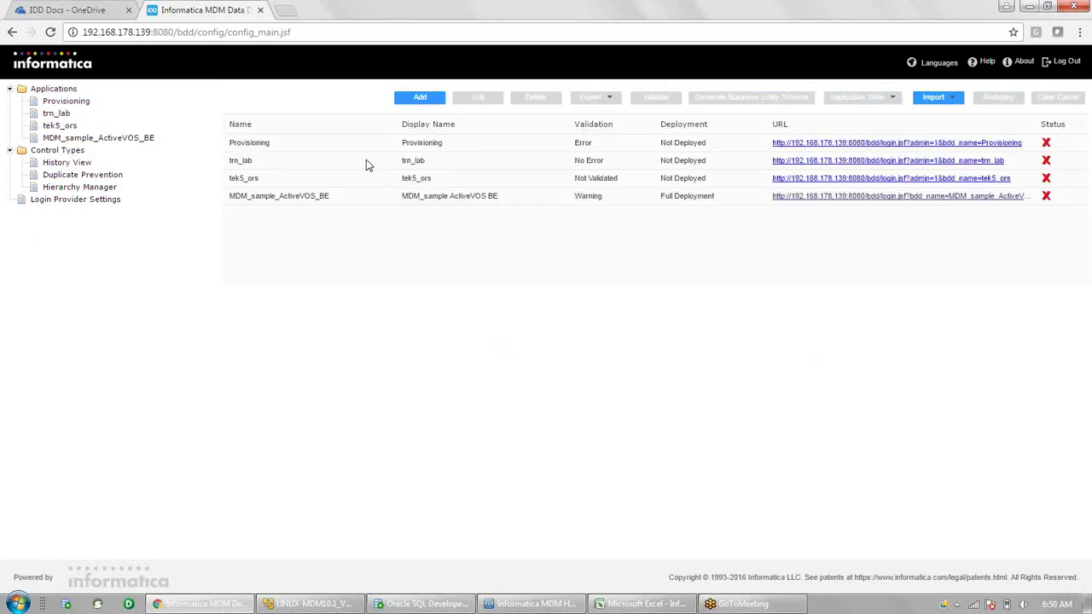
{"action": "left_click", "coordinate": [362, 179]}
{"action": "left_click", "coordinate": [489, 98]}
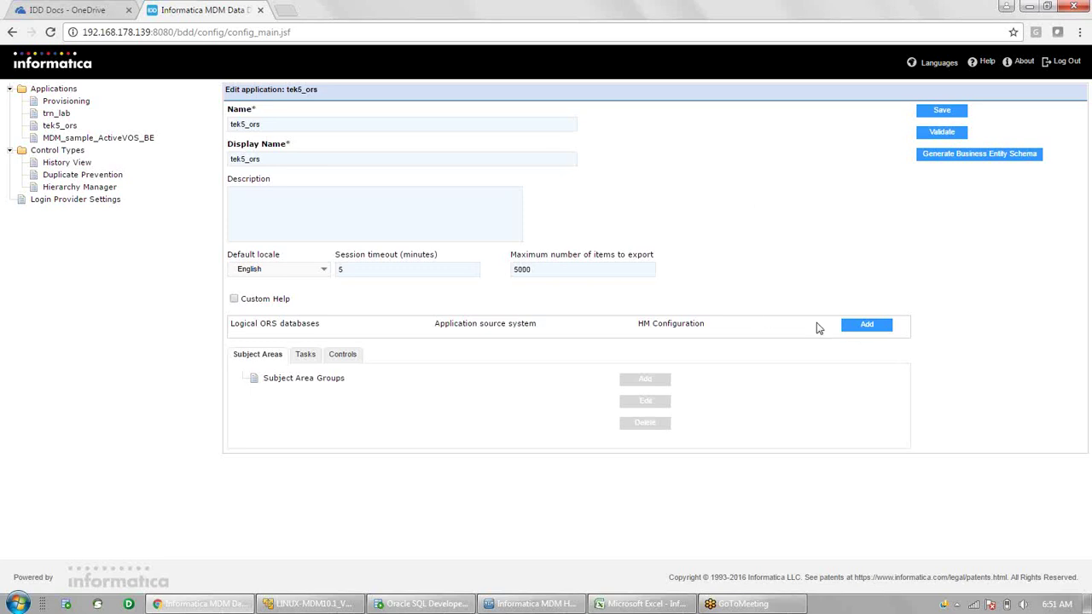
- Add a logical ORS named tek5_ors that points to the tek5_ors ORS database
{"action": "left_click", "coordinate": [870, 328]}
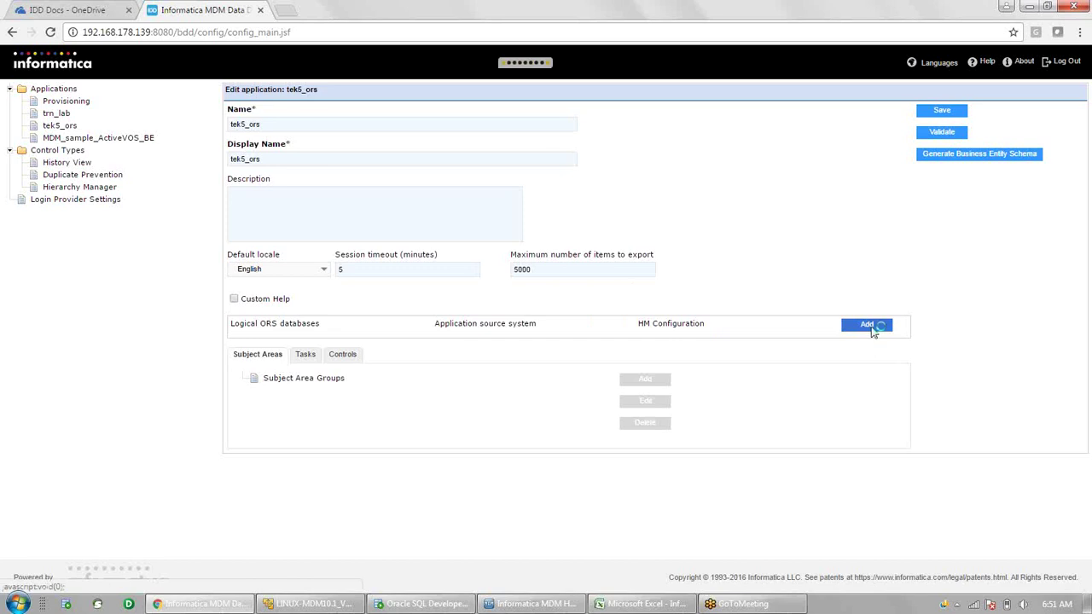
{"action": "key", "text": "ctrl+v"}
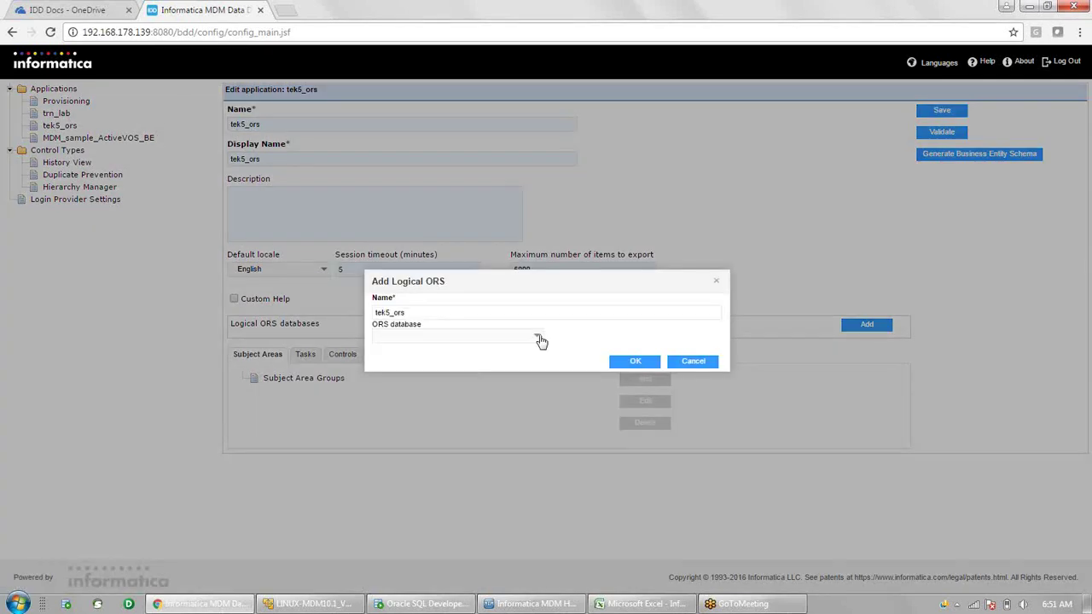
{"action": "left_click", "coordinate": [537, 337]}
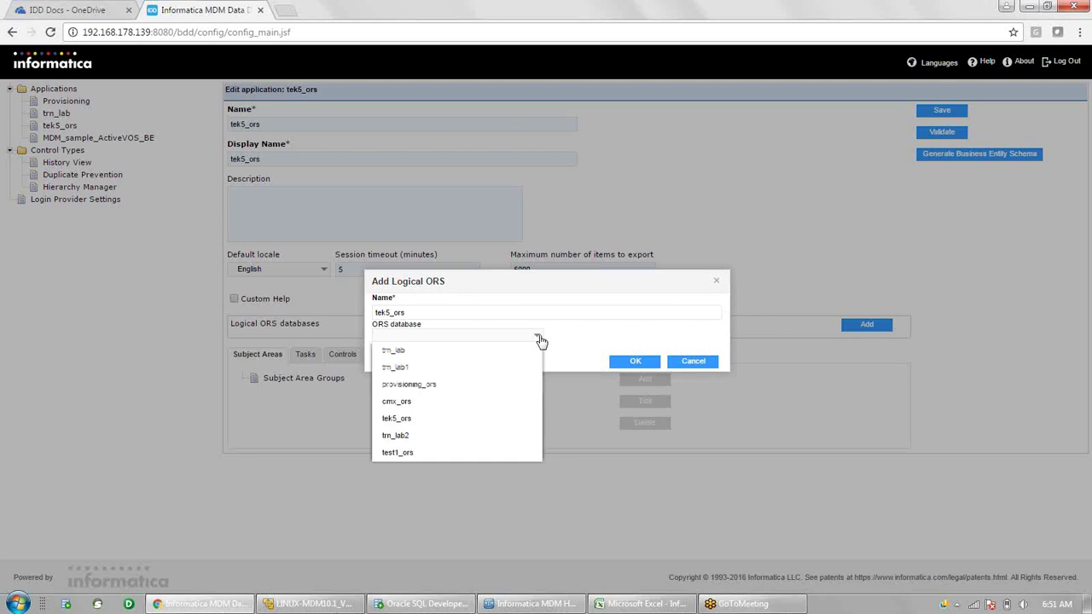
{"action": "left_click", "coordinate": [431, 422]}
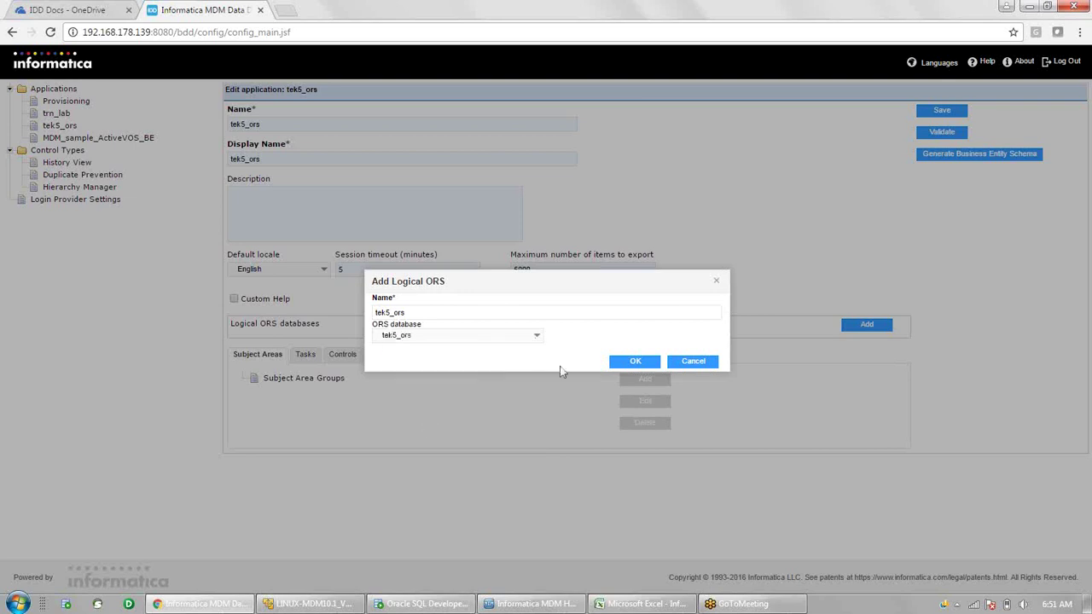
{"action": "left_click", "coordinate": [638, 362]}
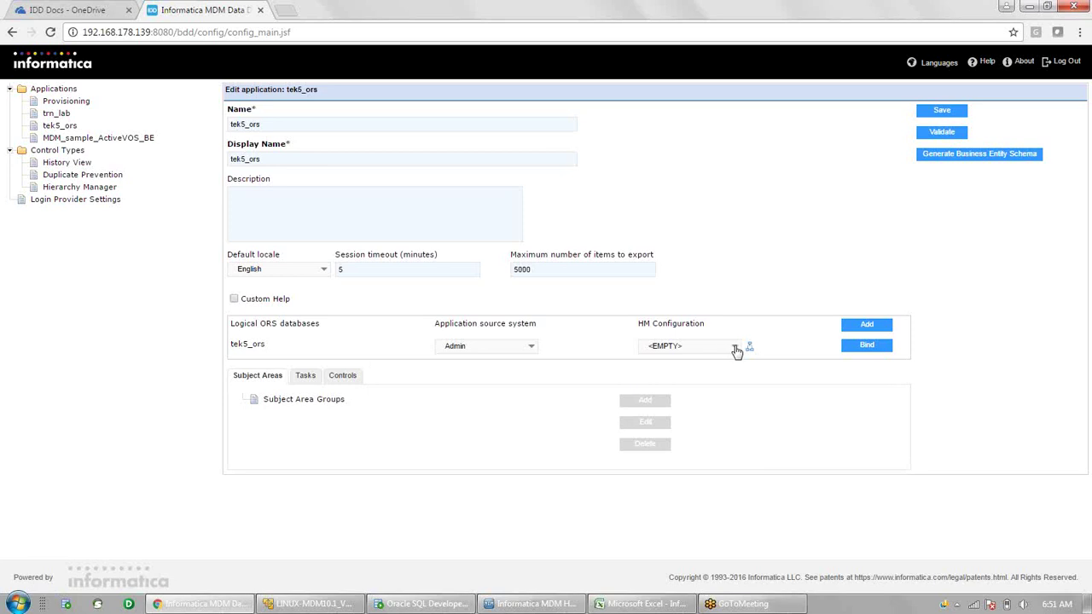
- Set the logical ORS HM Configuration to AdminProfile|Master and select Subject Area Groups
{"action": "left_click", "coordinate": [737, 352]}
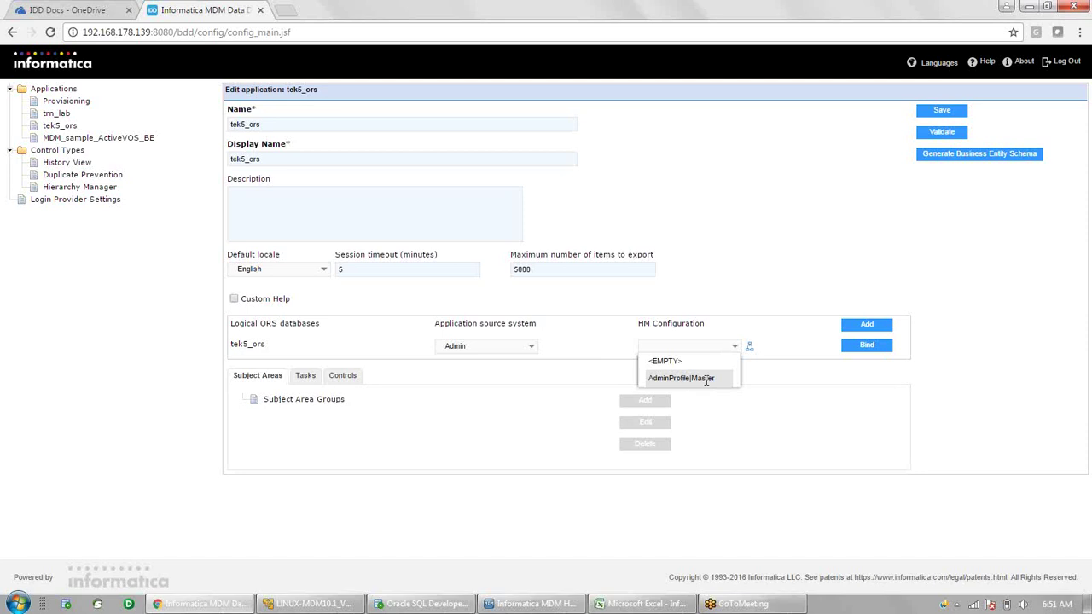
{"action": "left_click", "coordinate": [706, 381]}
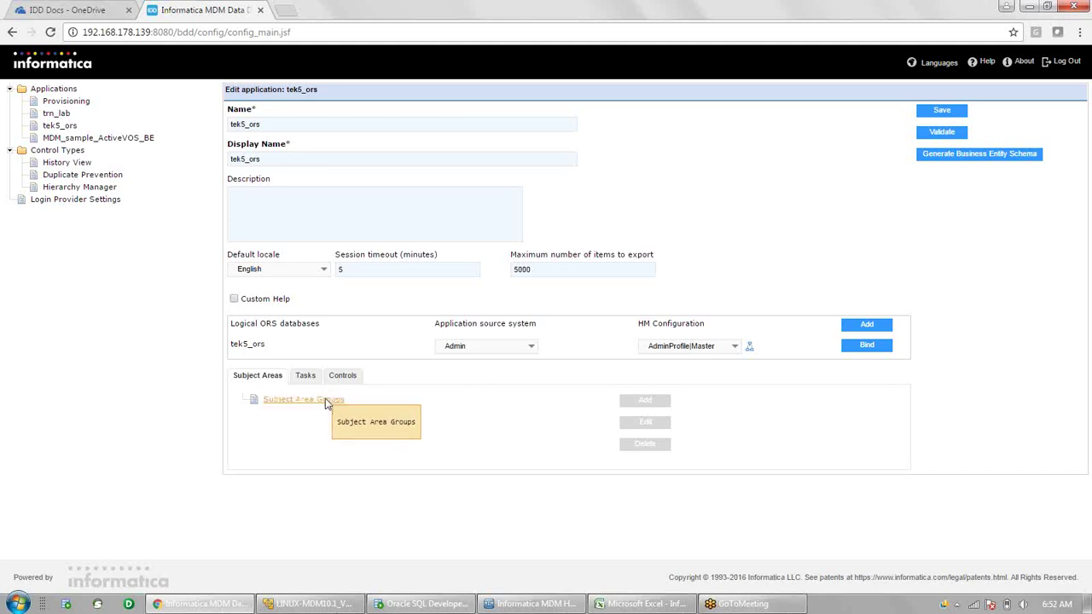
{"action": "left_click", "coordinate": [310, 405]}
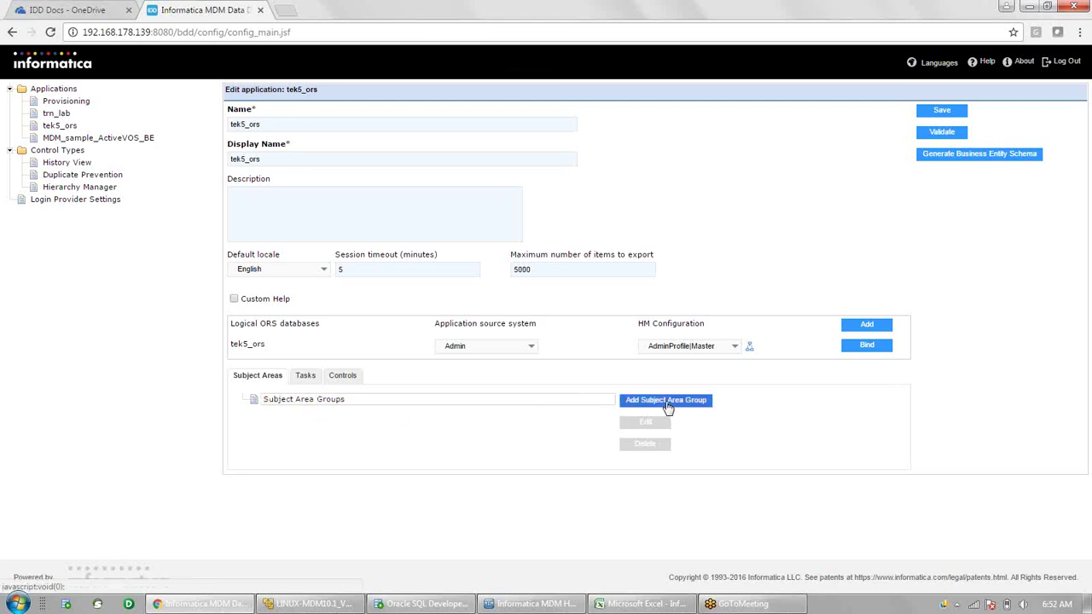
- Create subject area group SAGCustomer on logical ORS tek5_ors with primary table Customer1
{"action": "left_click", "coordinate": [668, 401]}
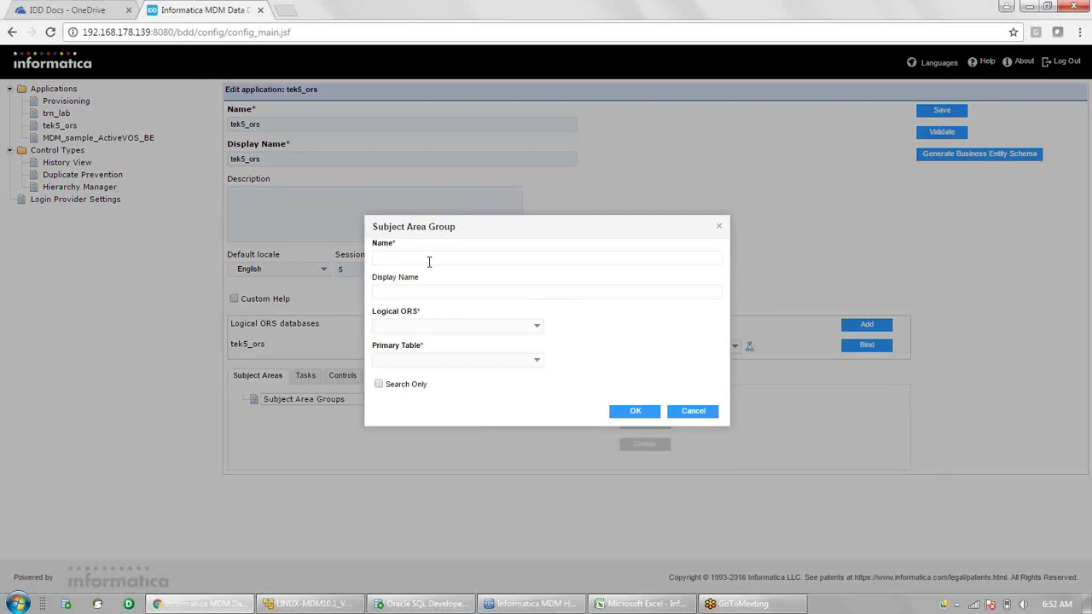
{"action": "left_click", "coordinate": [429, 262]}
{"action": "type", "text": "SAGCustomer"}
{"action": "key", "text": "ctrl+a"}
{"action": "key", "text": "Tab"}
{"action": "key", "text": "ctrl+v"}
{"action": "left_click", "coordinate": [537, 330]}
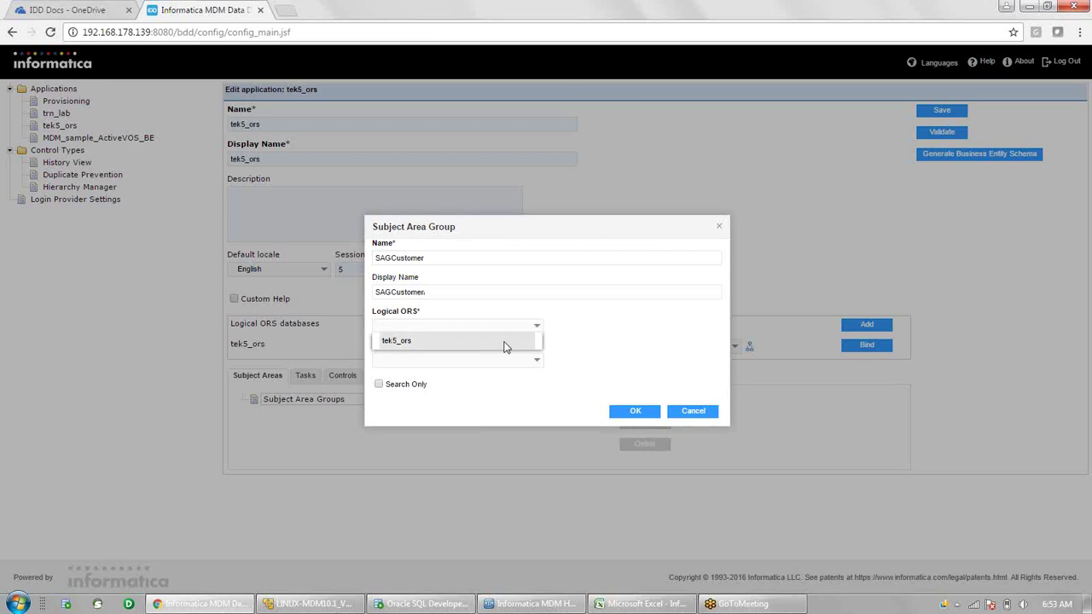
{"action": "left_click", "coordinate": [504, 341]}
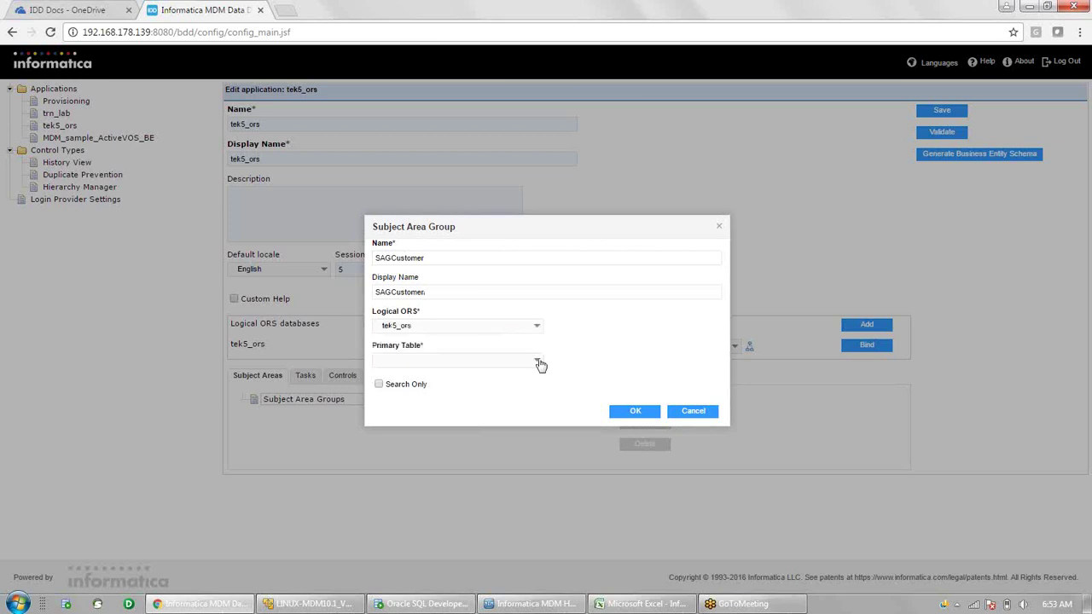
{"action": "left_click", "coordinate": [537, 363]}
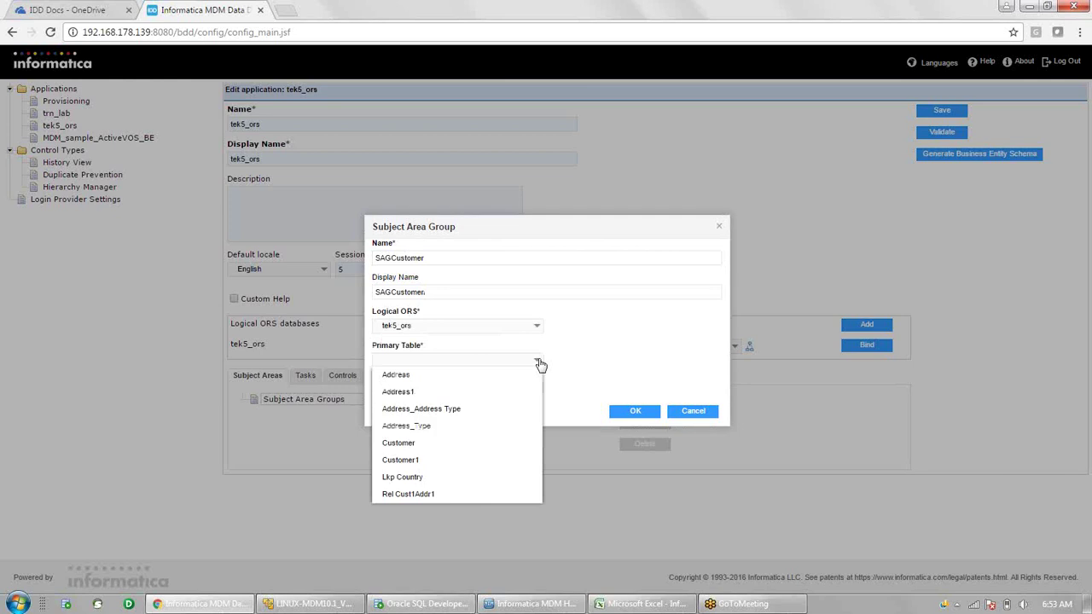
{"action": "left_click", "coordinate": [456, 461]}
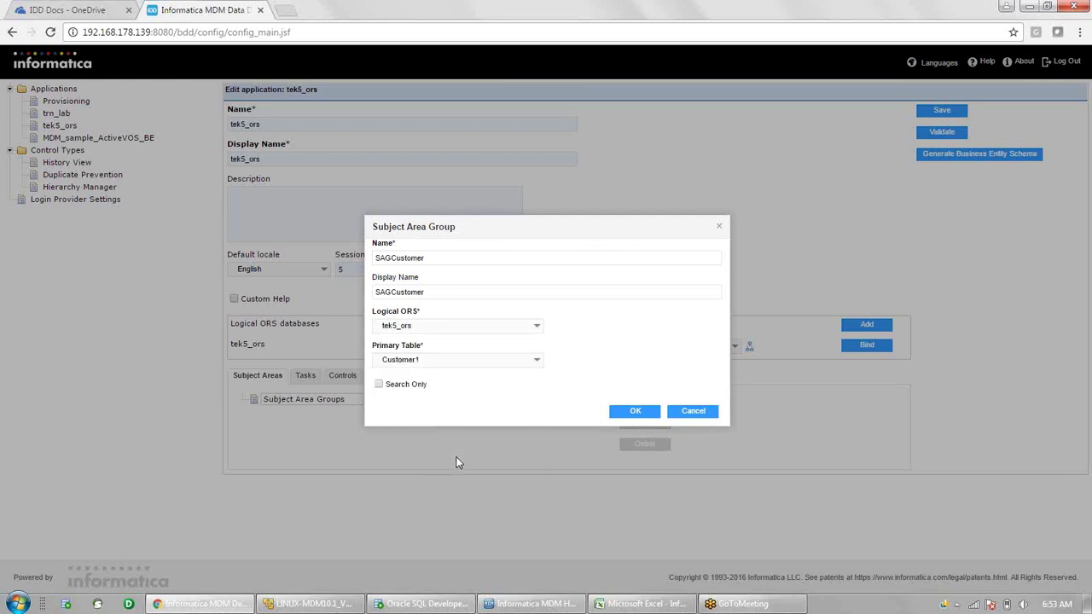
{"action": "left_click", "coordinate": [635, 413]}
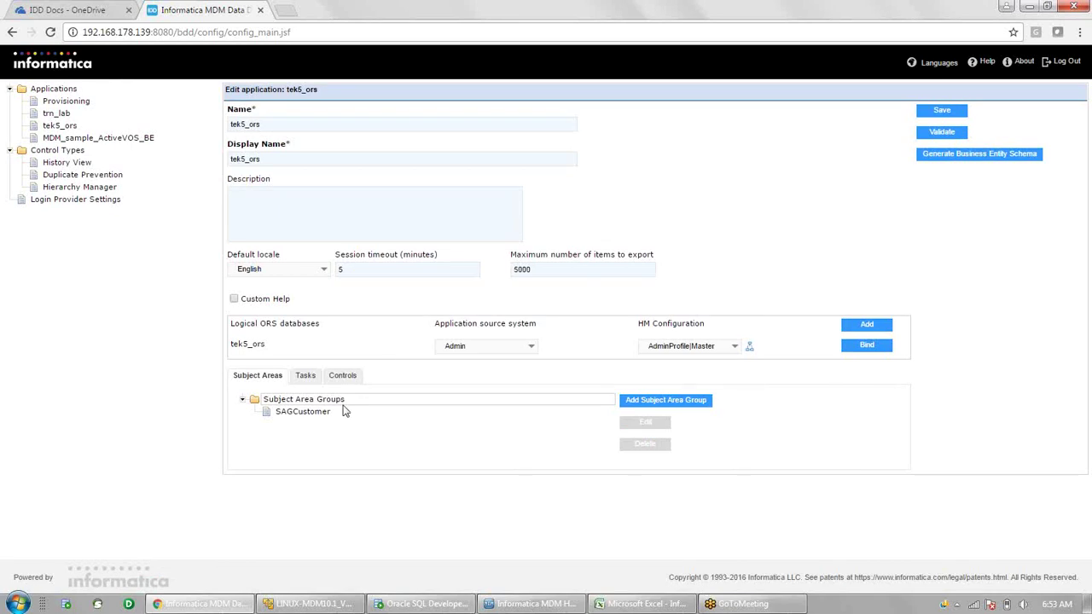
- Select the SAGCustomer group under Subject Area Groups
{"action": "left_click", "coordinate": [320, 414]}
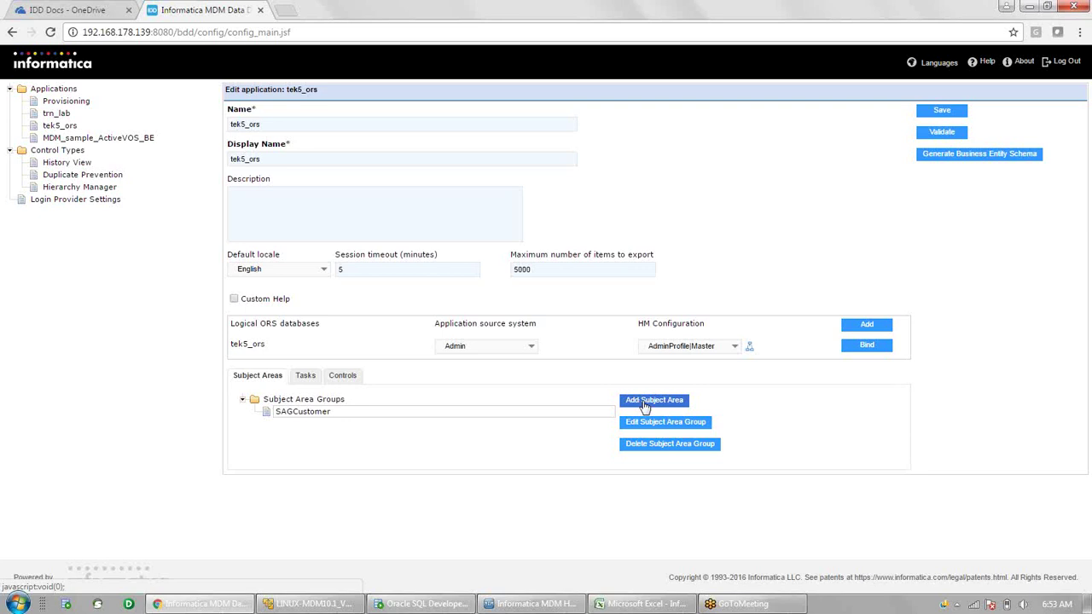
- Add subject area SACustomer, with the same display name and HM entity type Customer
{"action": "left_click", "coordinate": [645, 407]}
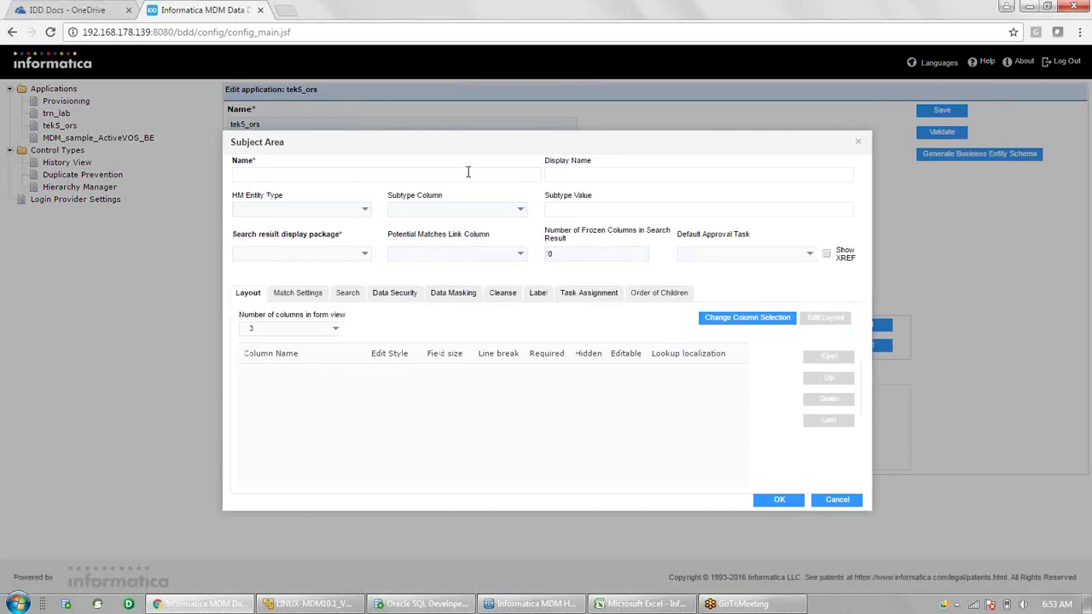
{"action": "left_click", "coordinate": [443, 178]}
{"action": "type", "text": "SACustomer"}
{"action": "key", "text": "Tab"}
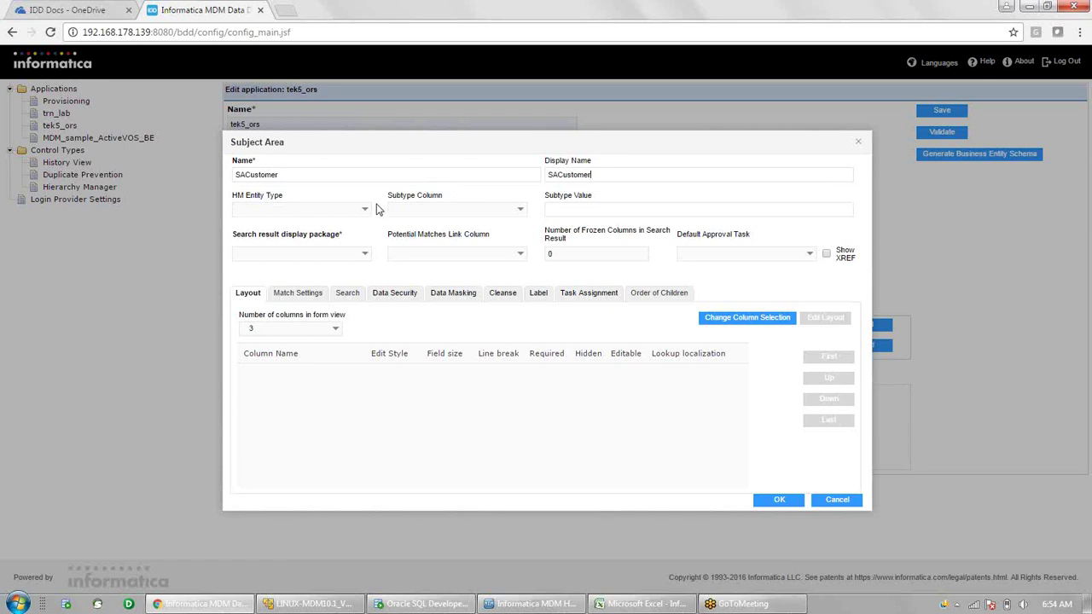
{"action": "left_click", "coordinate": [366, 212]}
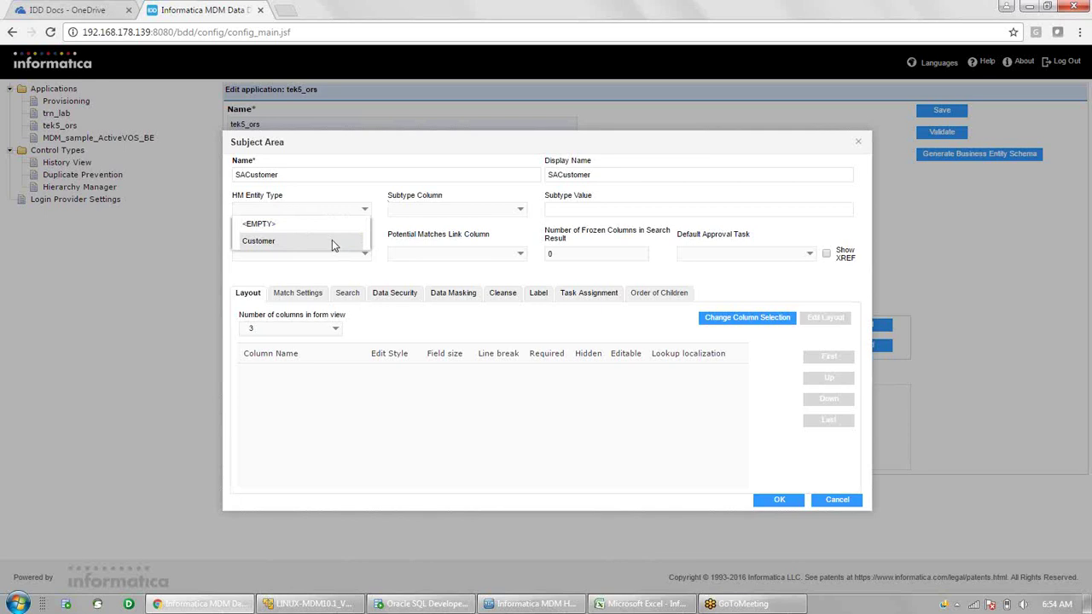
{"action": "left_click", "coordinate": [332, 242]}
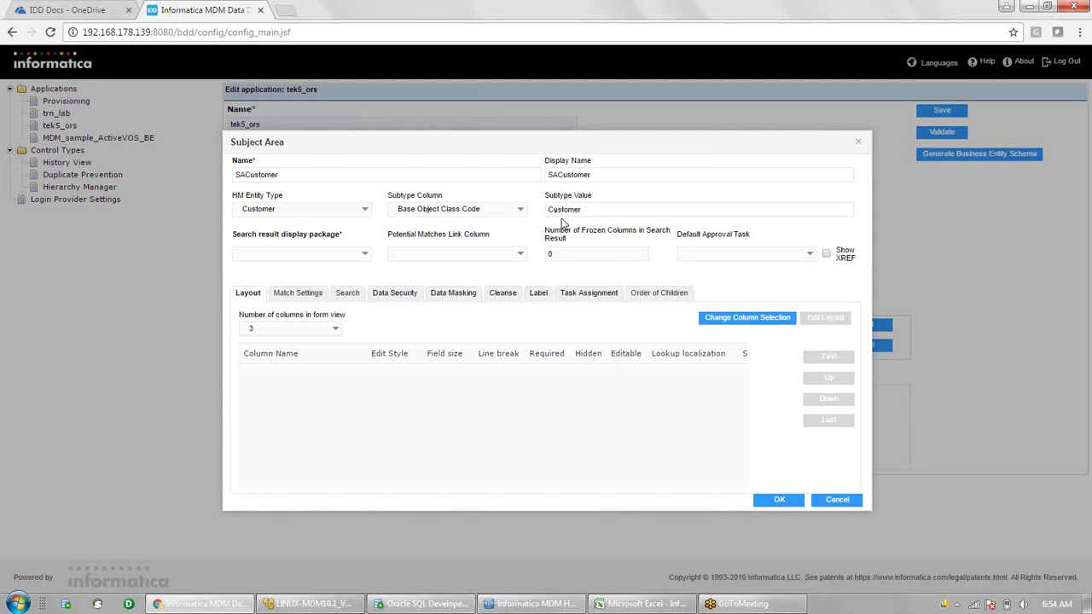
- Use PKg Customer Disp as the search result display package and bring up Column Selection
{"action": "left_click", "coordinate": [365, 258]}
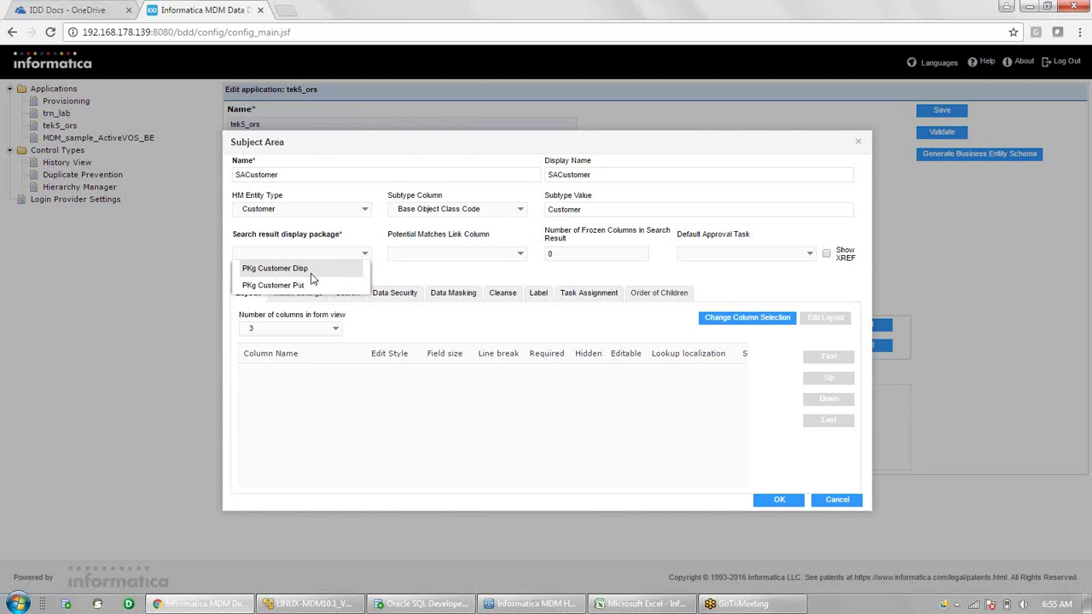
{"action": "left_click", "coordinate": [311, 271]}
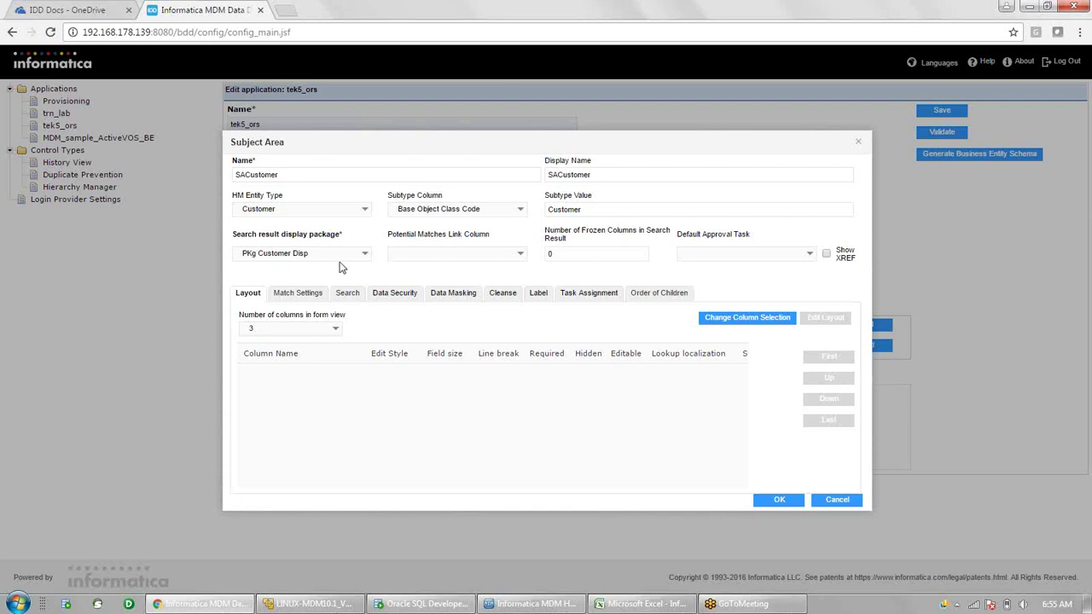
{"action": "left_click", "coordinate": [754, 325]}
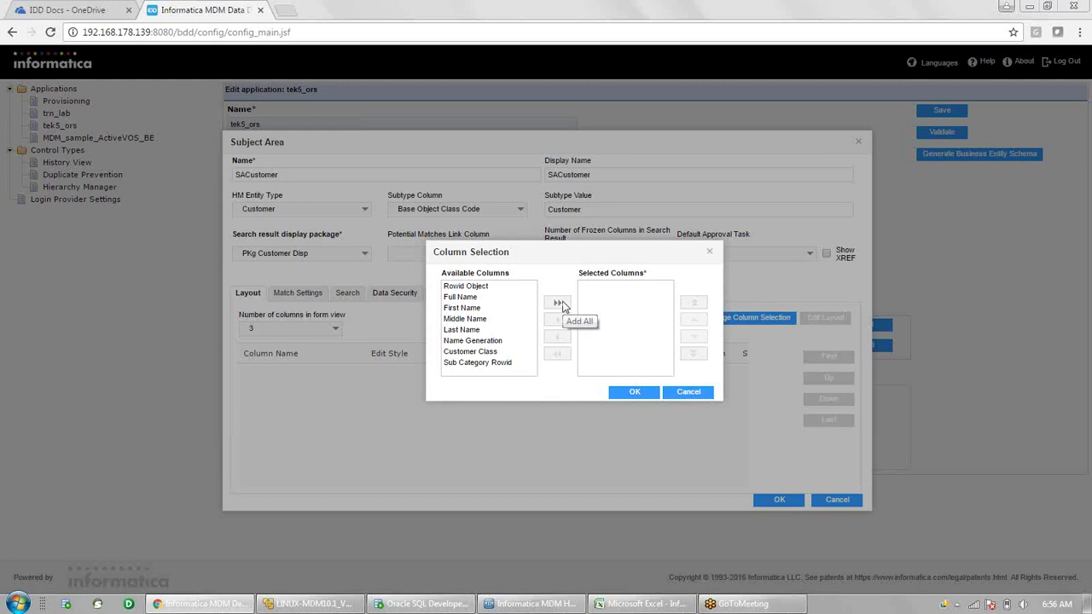
- Put all available columns except Sub Category Rowid into the SACustomer layout
{"action": "left_click", "coordinate": [559, 303]}
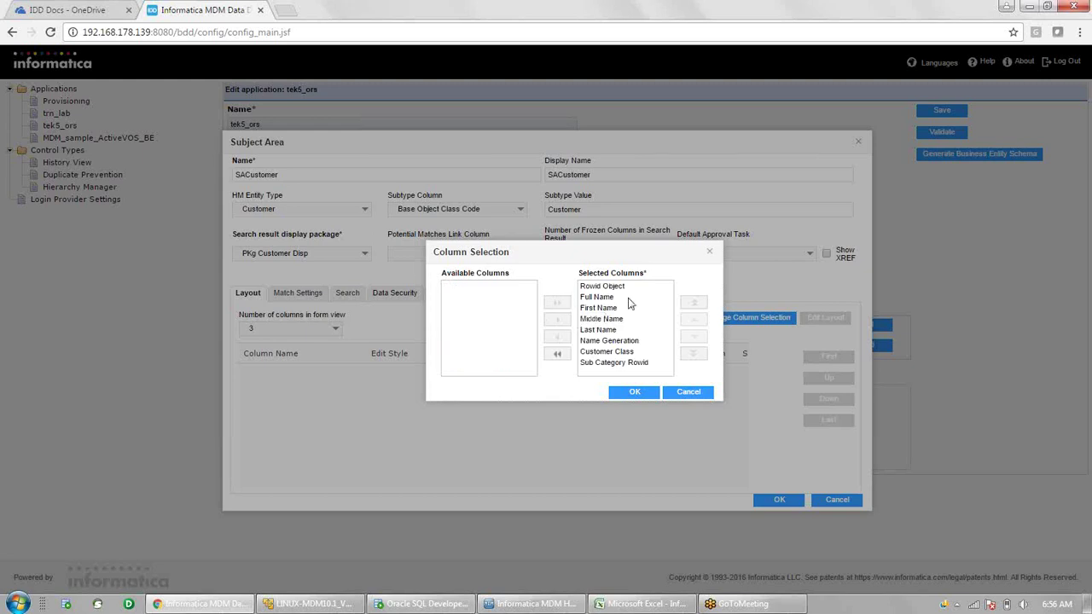
{"action": "left_click", "coordinate": [614, 363]}
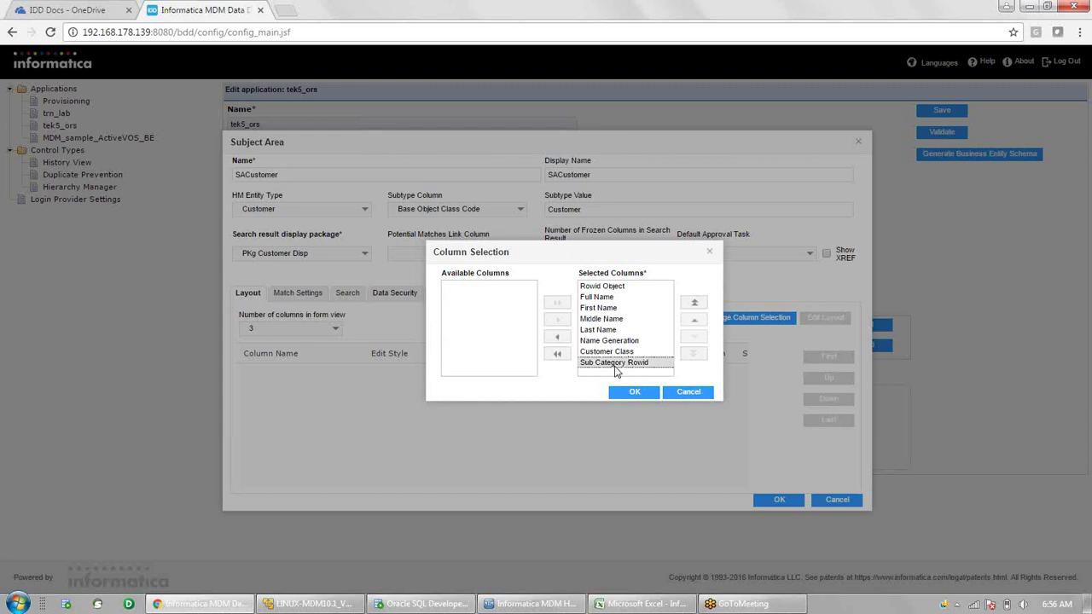
{"action": "left_click", "coordinate": [558, 340]}
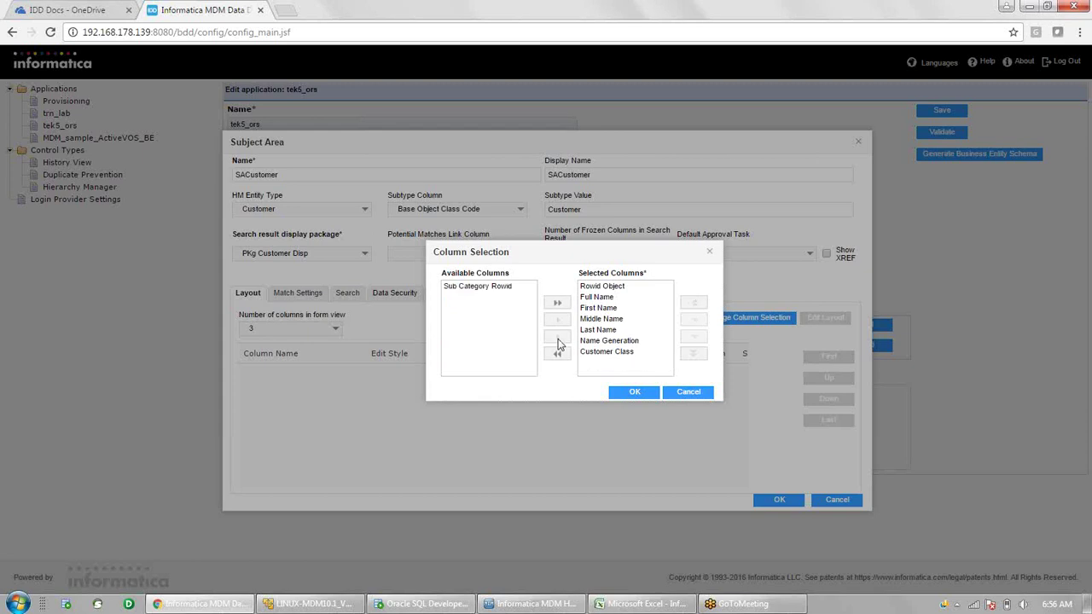
{"action": "left_click", "coordinate": [636, 393]}
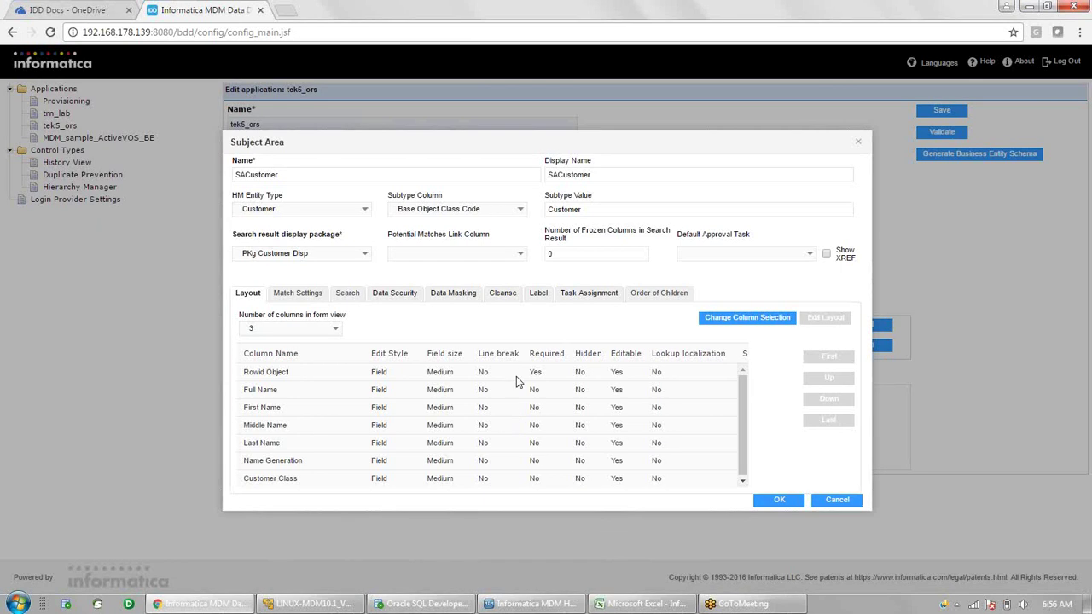
- Select the Rowid Object row in the Layout table
{"action": "left_click", "coordinate": [517, 378]}
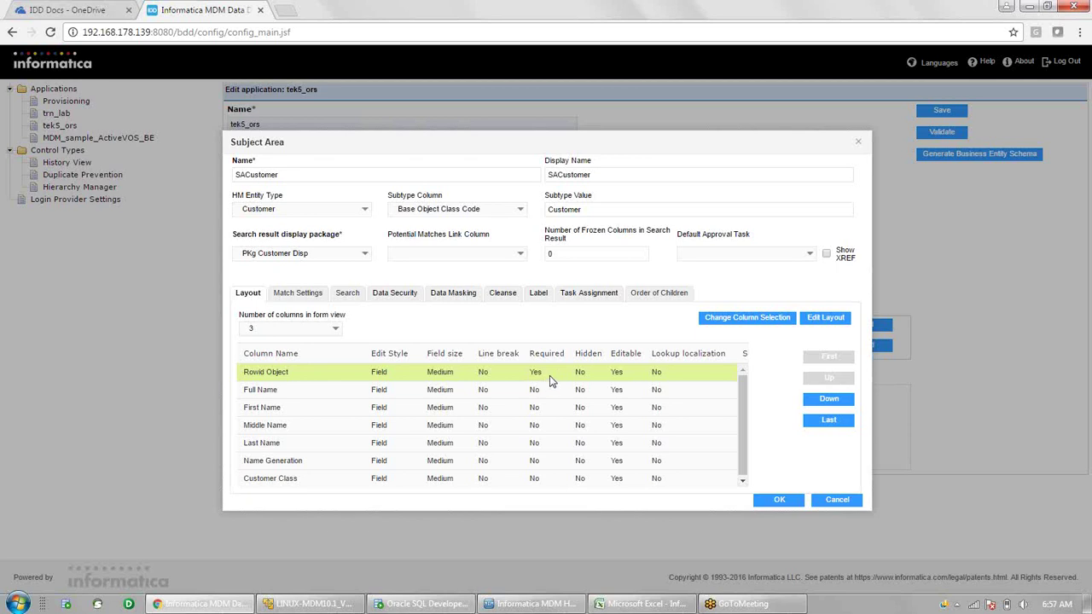
- Make Rowid Object neither required nor editable in Edit Layout, then select Full Name
{"action": "left_click", "coordinate": [833, 321]}
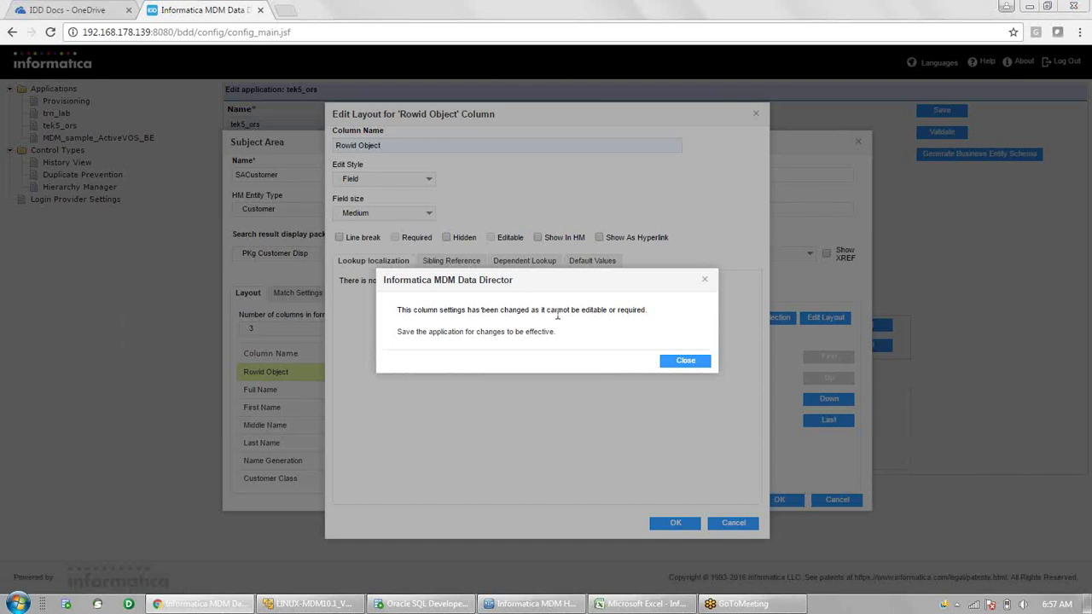
{"action": "left_click", "coordinate": [686, 362]}
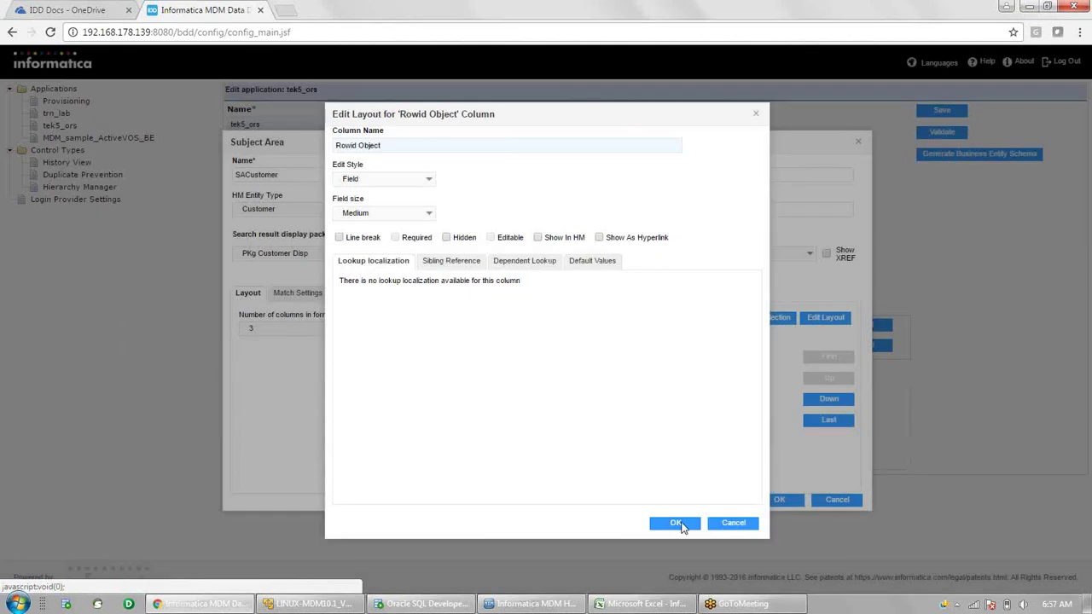
{"action": "left_click", "coordinate": [679, 524]}
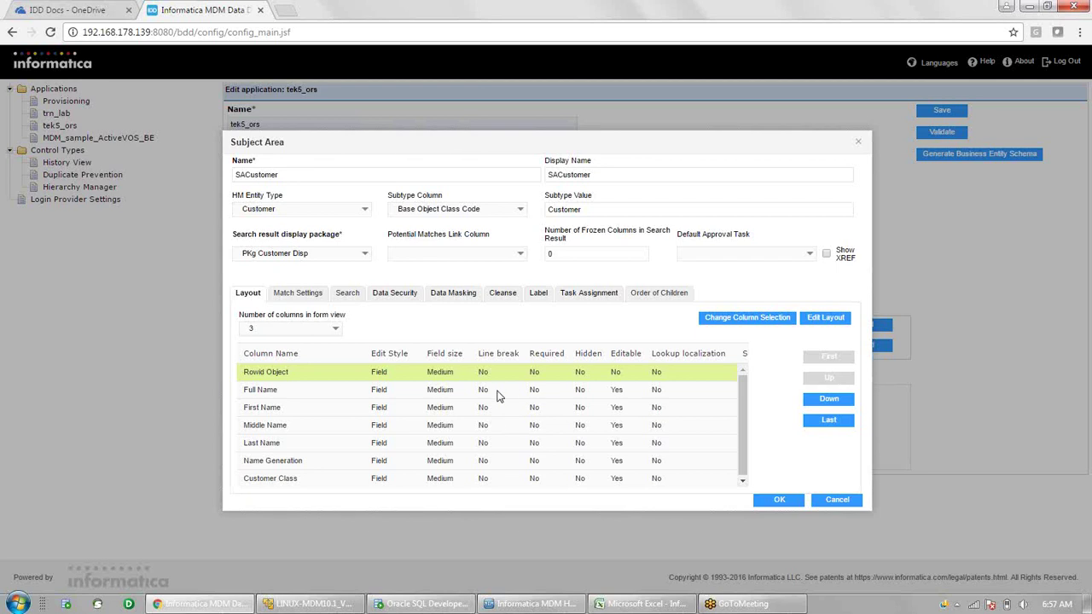
{"action": "left_click", "coordinate": [500, 395]}
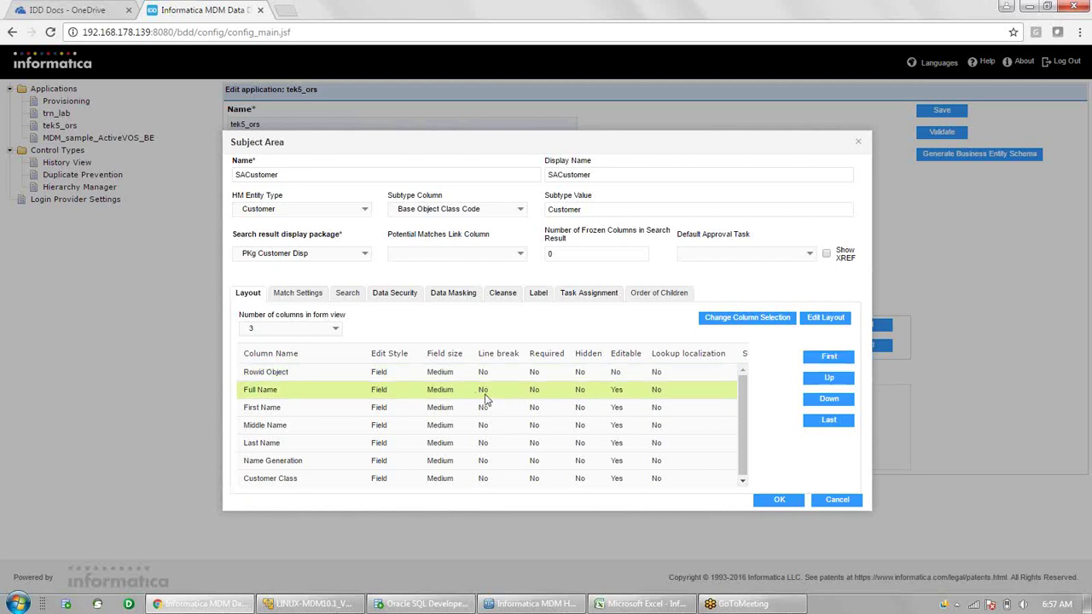
- Open the Edit Layout dialog for Full Name and move it aside to see the columns
{"action": "left_click", "coordinate": [826, 319]}
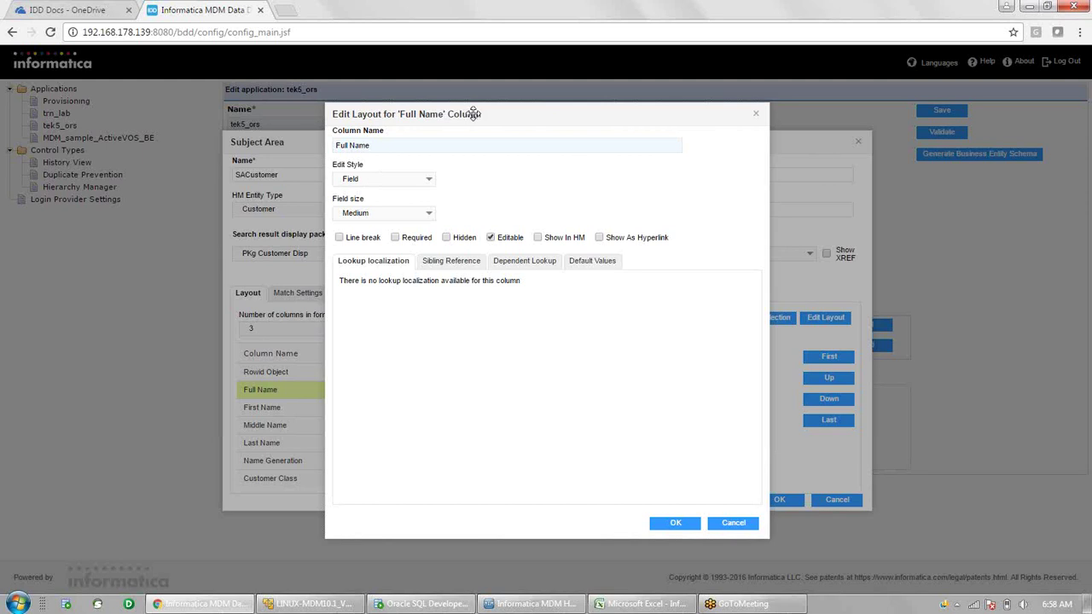
{"action": "mouse_move", "coordinate": [526, 130]}
{"action": "left_mouse_down"}
{"action": "mouse_move", "coordinate": [607, 141]}
{"action": "mouse_move", "coordinate": [590, 134]}
{"action": "mouse_move", "coordinate": [687, 115]}
{"action": "mouse_move", "coordinate": [448, 247]}
{"action": "mouse_move", "coordinate": [544, 141]}
{"action": "left_mouse_up"}
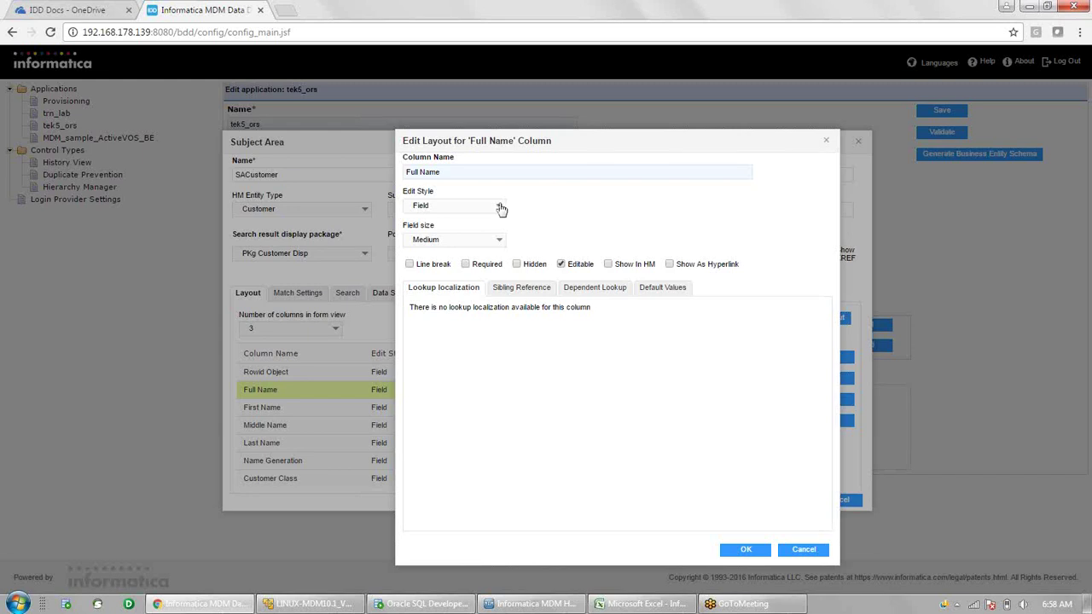
- Give Full Name the Text area edit style at Full Width field size
{"action": "left_click", "coordinate": [501, 208]}
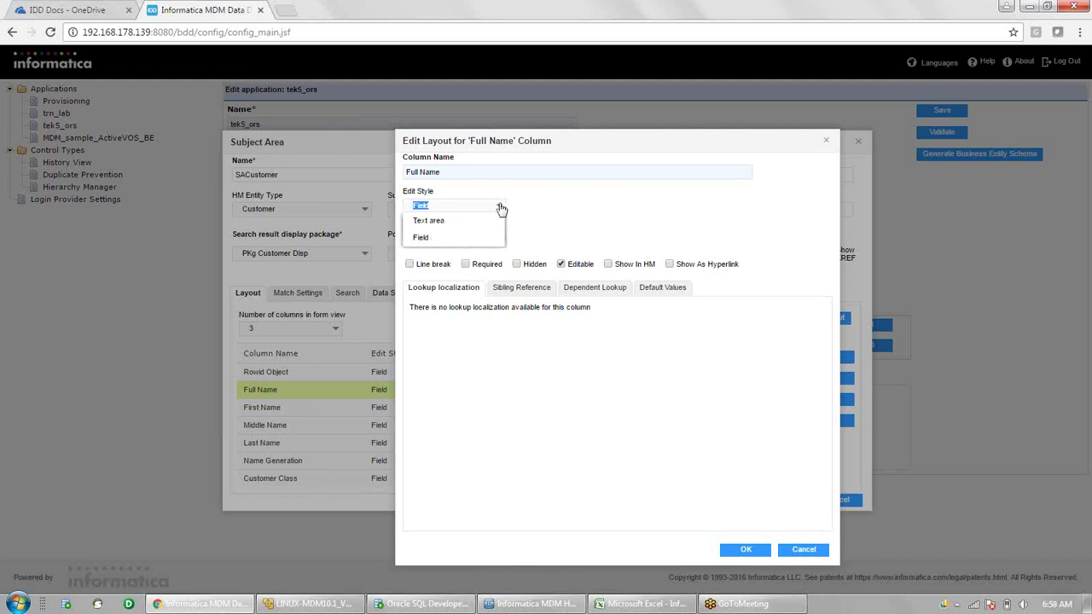
{"action": "left_click", "coordinate": [441, 220]}
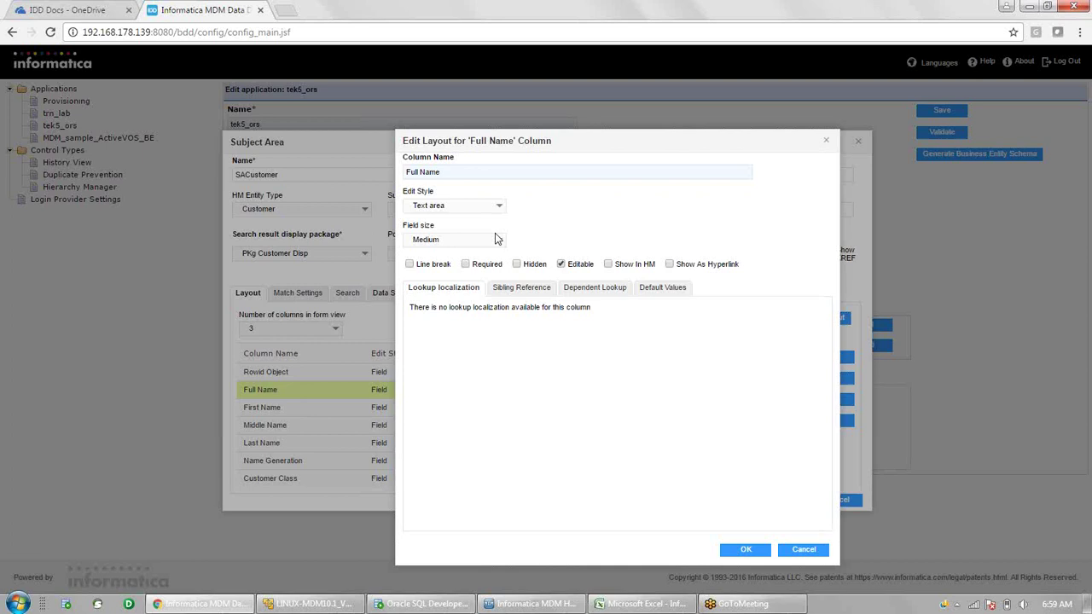
{"action": "left_click", "coordinate": [500, 241]}
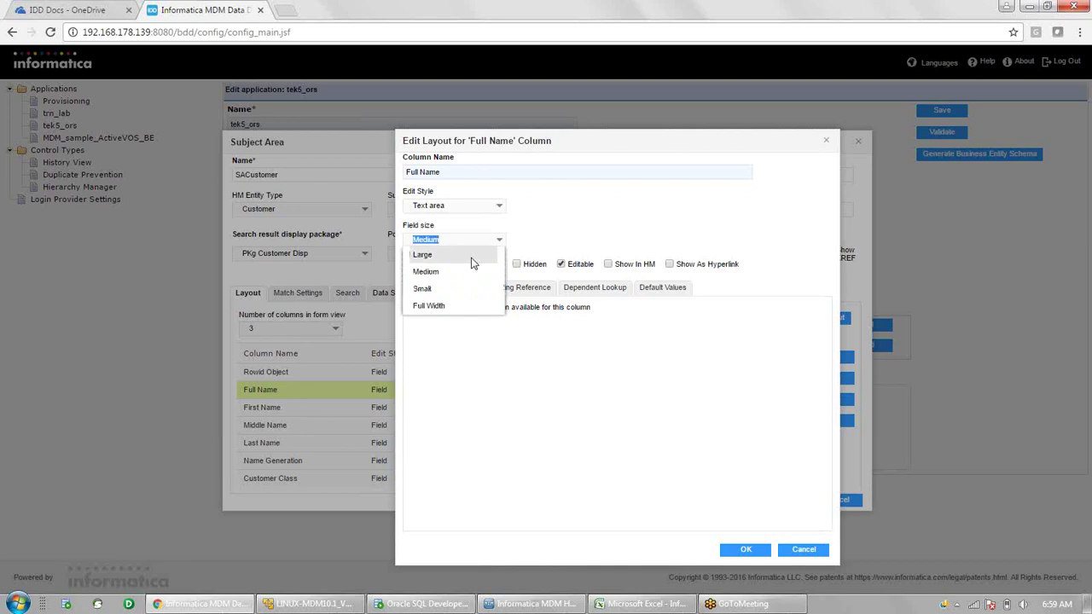
{"action": "left_click", "coordinate": [452, 307]}
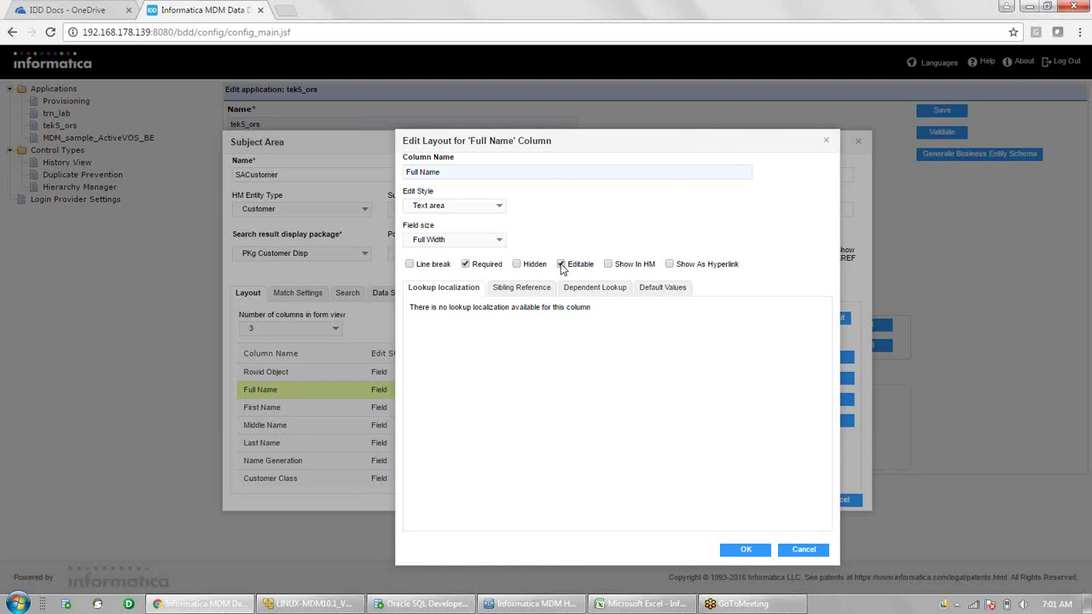
- Make Full Name non-editable and show its Default Values tab
{"action": "left_click", "coordinate": [562, 266]}
{"action": "left_click", "coordinate": [662, 290]}
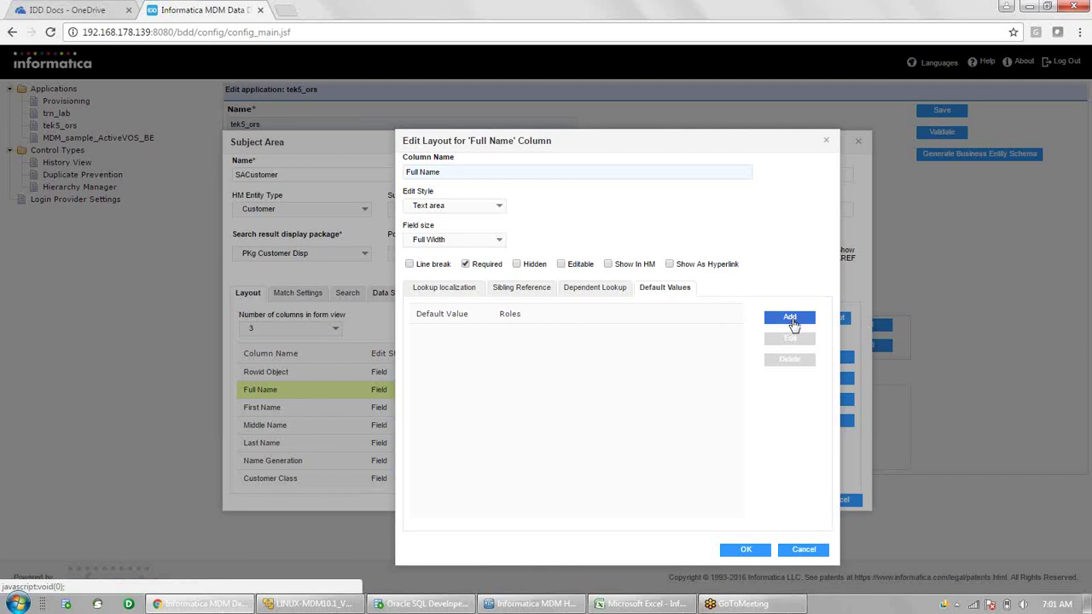
- Add a Full Name default value 'TEST' assigned to the DataSteward role
{"action": "left_click", "coordinate": [791, 319]}
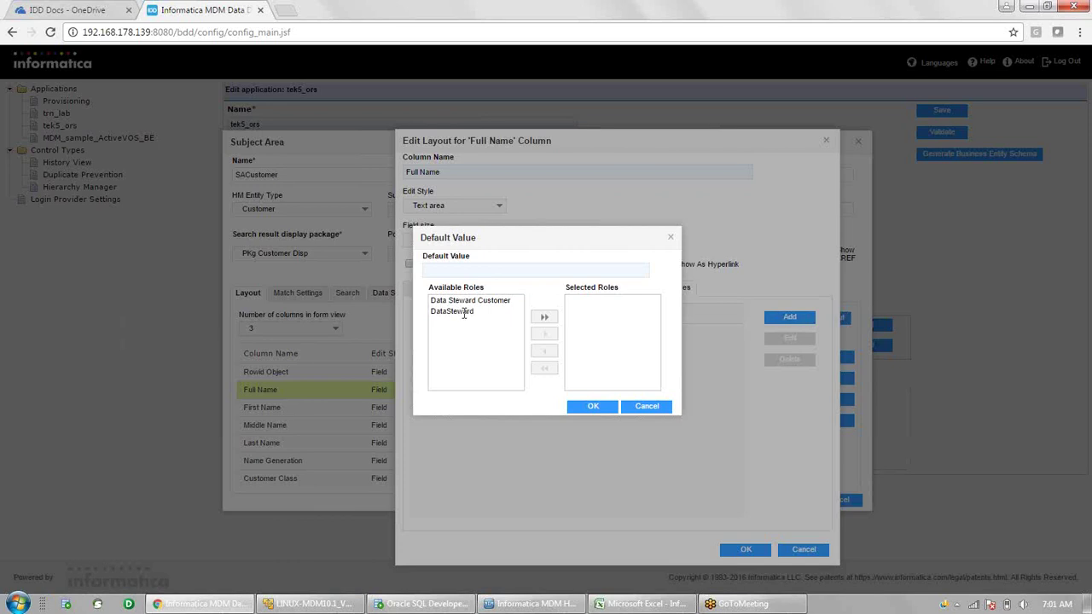
{"action": "left_click", "coordinate": [464, 311]}
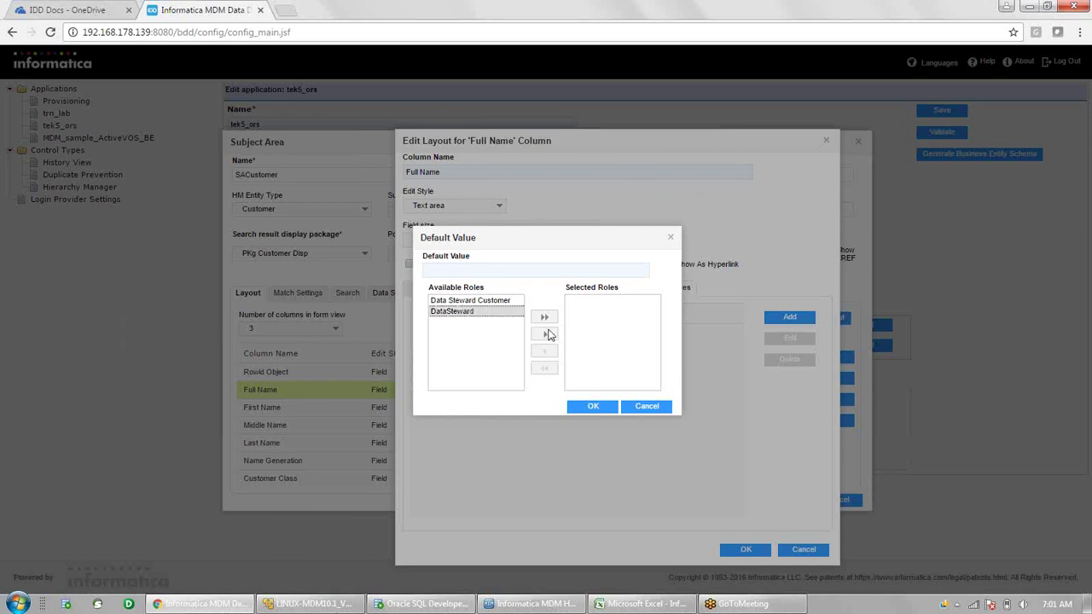
{"action": "left_click", "coordinate": [545, 334]}
{"action": "left_click", "coordinate": [495, 272]}
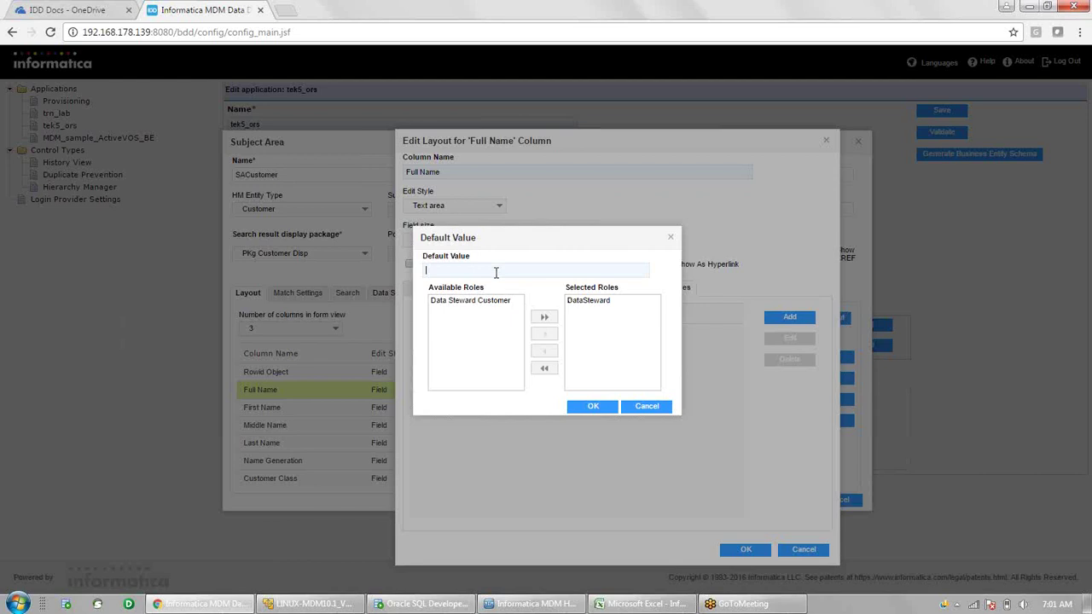
{"action": "type", "text": "TEST"}
{"action": "left_click", "coordinate": [593, 407]}
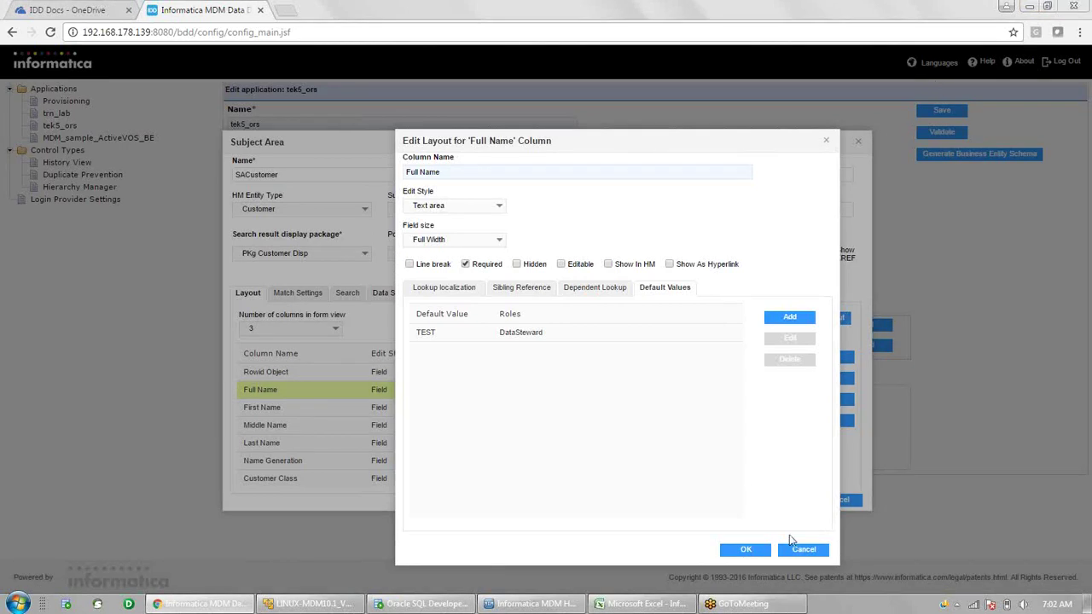
- Save the Full Name layout as a required, non-editable, full-width text area
{"action": "left_click", "coordinate": [747, 551]}
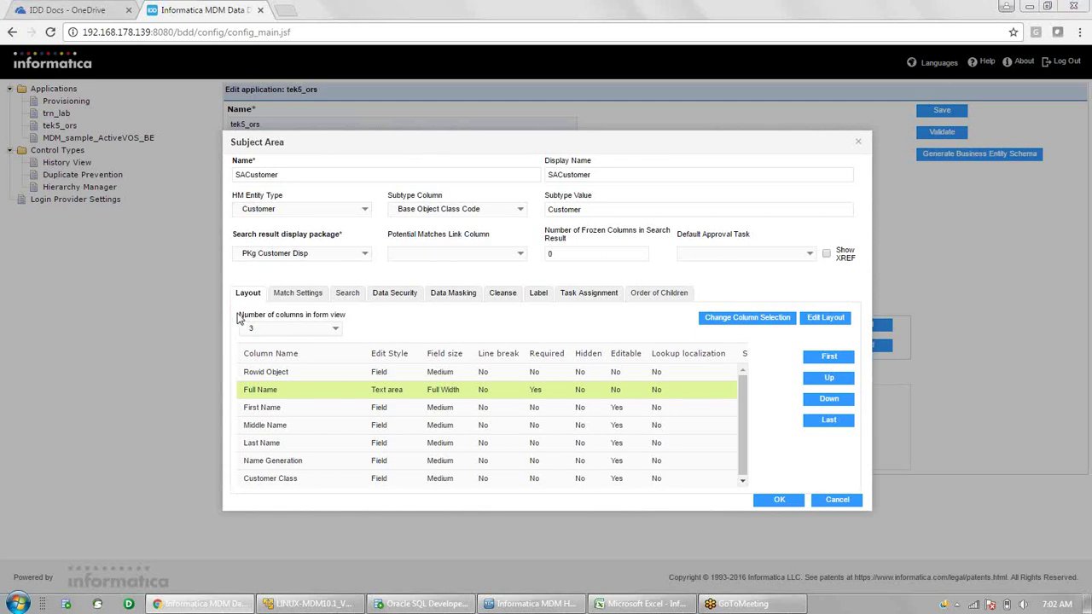
- Keep the SACustomer form view at 3 columns
{"action": "left_click_drag", "start_coordinate": [239, 315], "coordinate": [347, 319]}
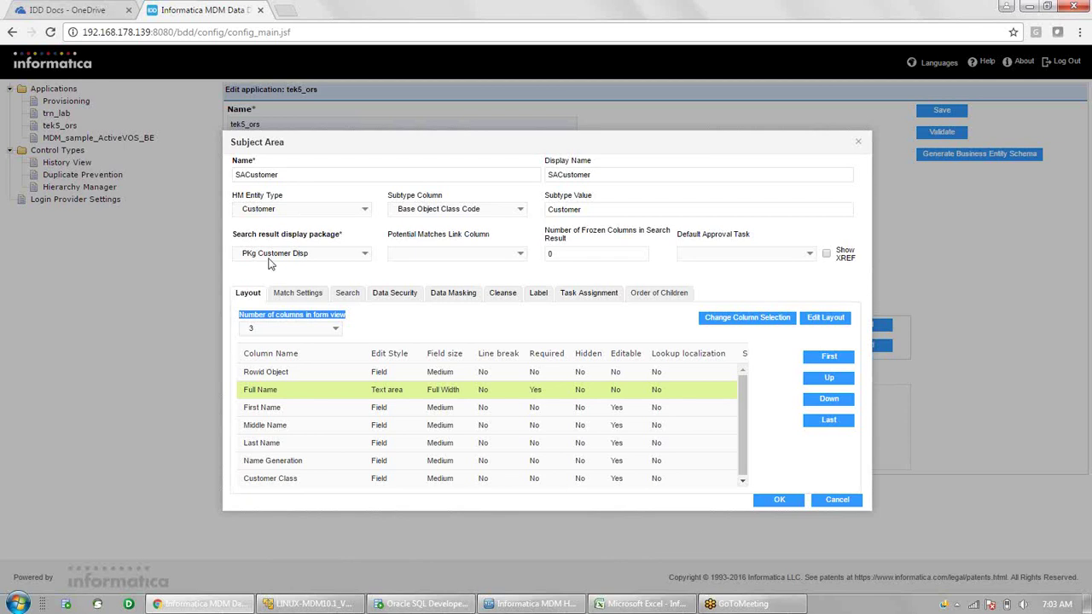
{"action": "left_click", "coordinate": [335, 332]}
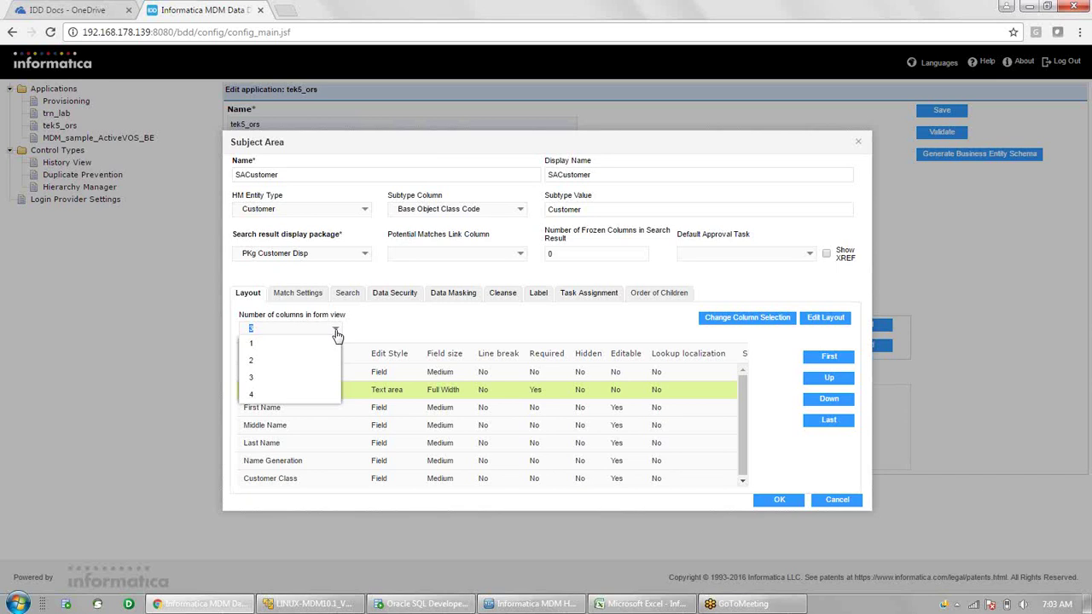
{"action": "left_click", "coordinate": [407, 332]}
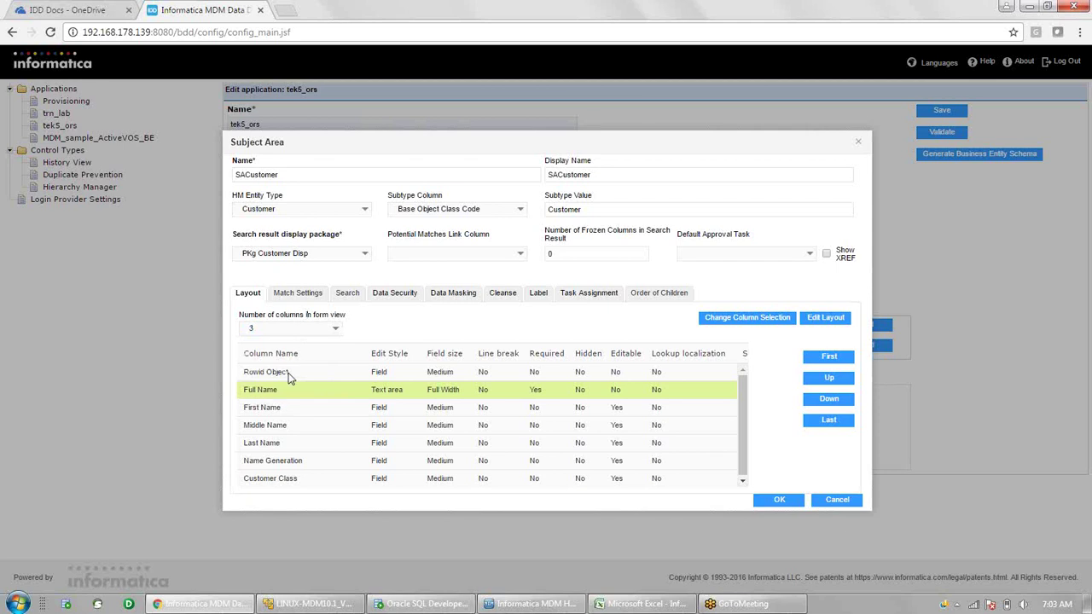
- Review the First Name and Customer Class rows, then go to Match Settings
{"action": "left_click", "coordinate": [287, 408]}
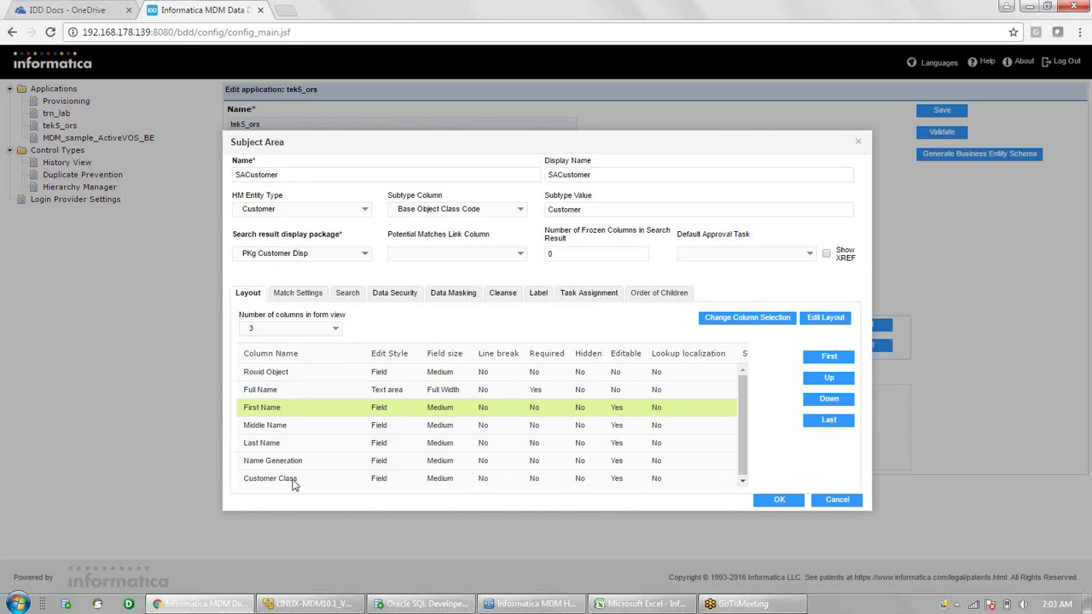
{"action": "left_click", "coordinate": [307, 480]}
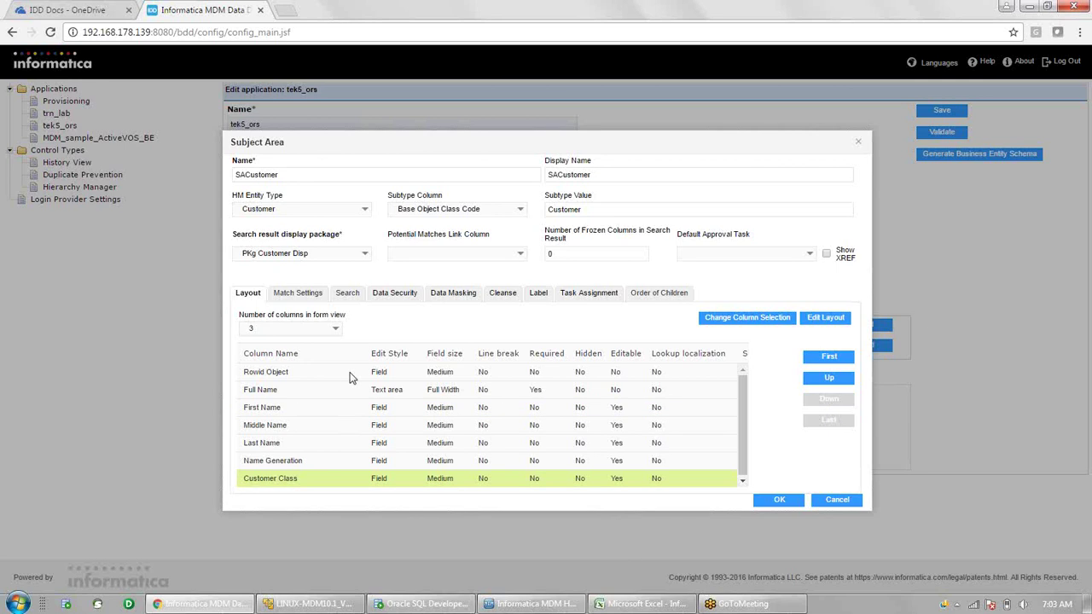
{"action": "left_click", "coordinate": [300, 292]}
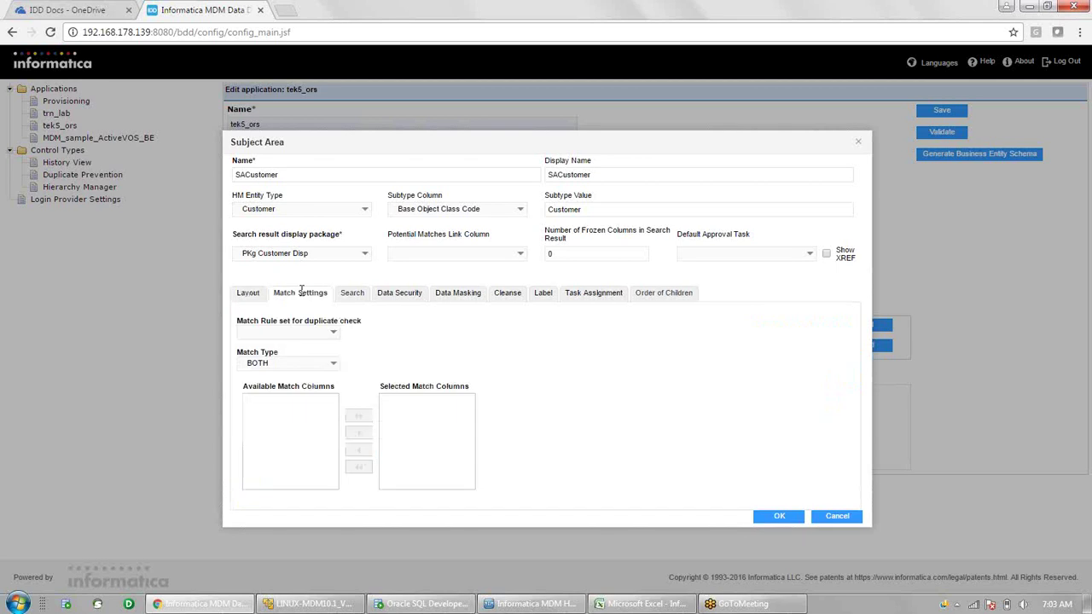
{"action": "left_click", "coordinate": [335, 338]}
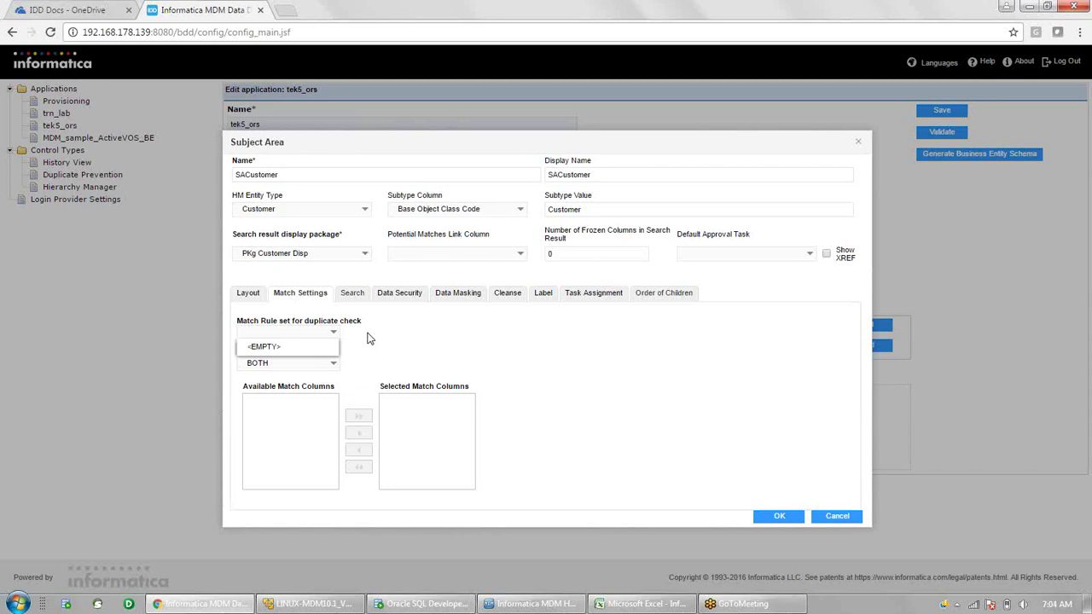
{"action": "left_click", "coordinate": [368, 338]}
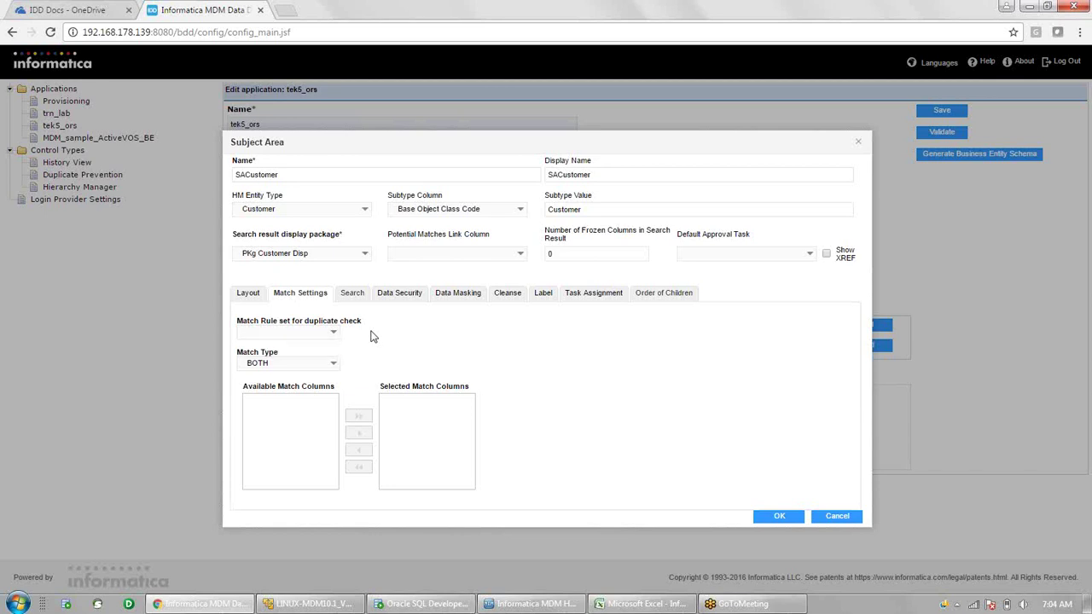
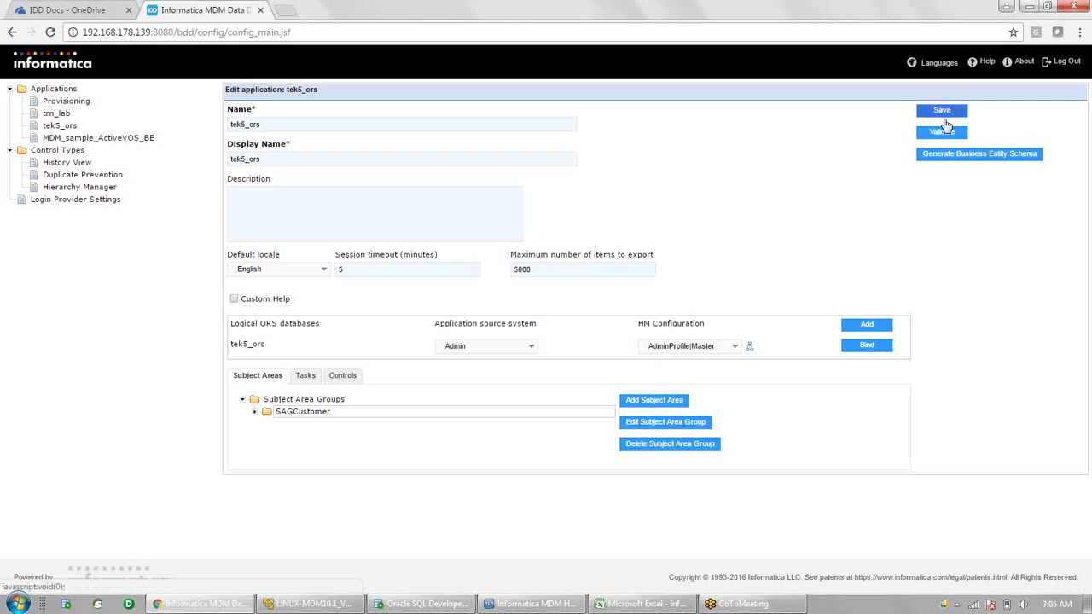
- Save the tek5_ors application in IDD Configuration Manager and return to Hub Console
{"action": "left_click", "coordinate": [944, 116]}
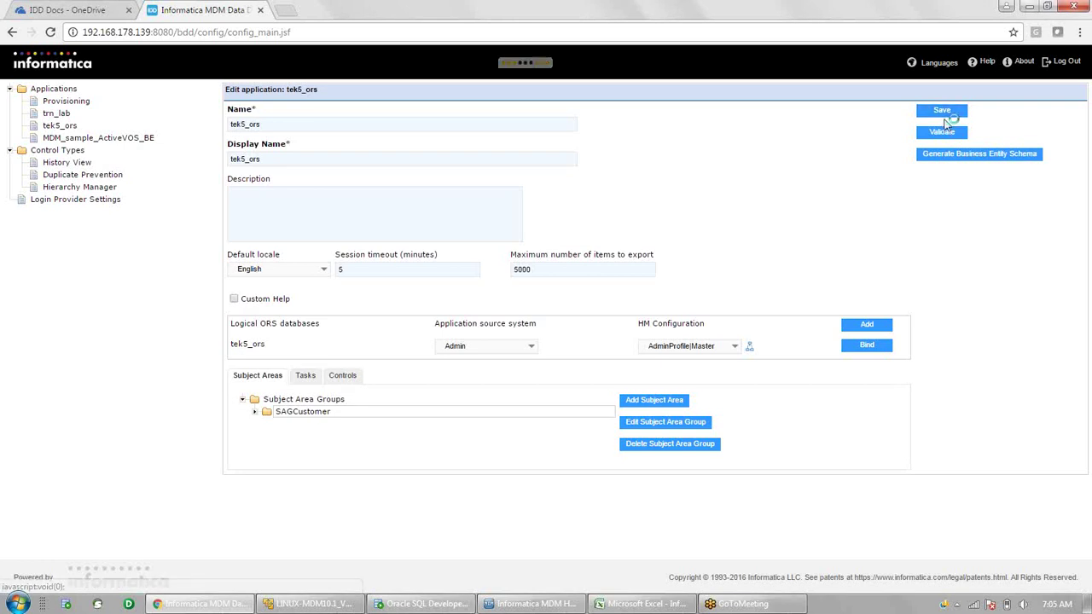
{"action": "left_click", "coordinate": [531, 603]}
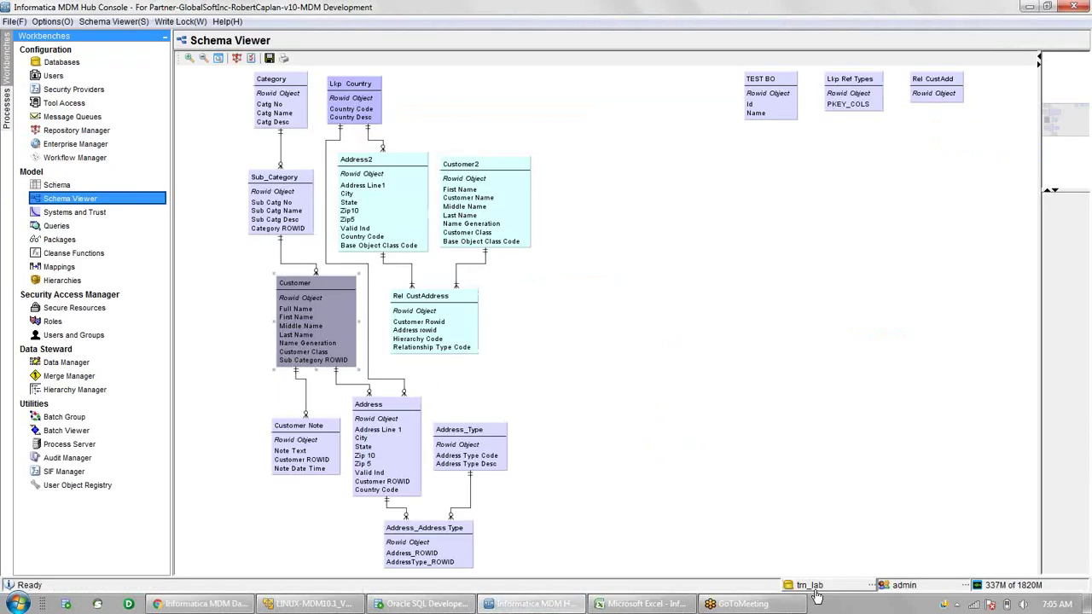
- Connect the Hub Console to the tek5_ors database
{"action": "left_click", "coordinate": [810, 587]}
{"action": "left_click", "coordinate": [482, 288]}
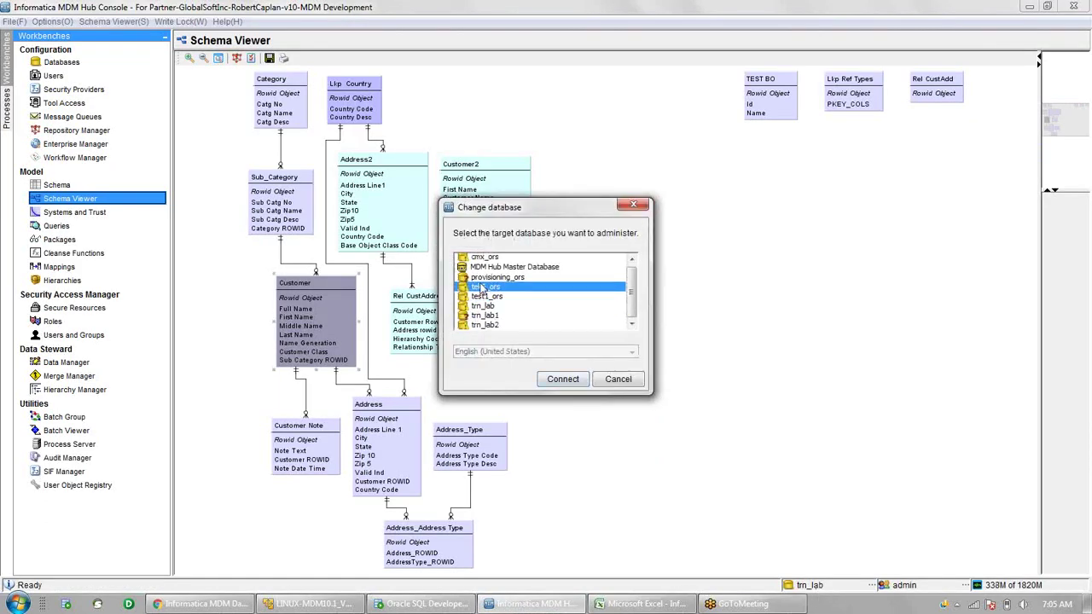
{"action": "double_click", "coordinate": [482, 288]}
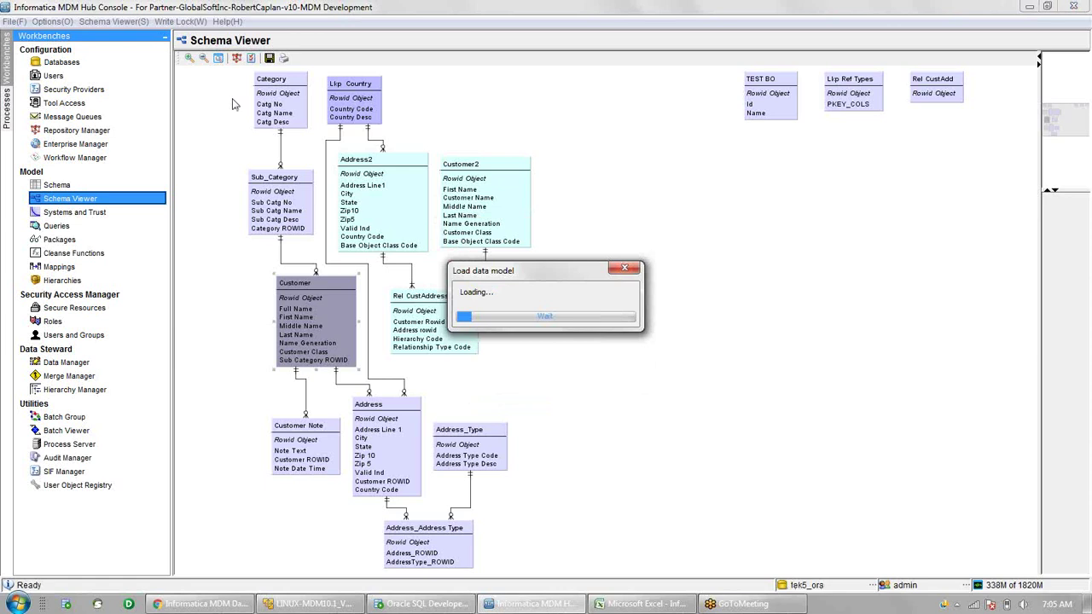
- In Schema, review the Customer base object's match paths, match columns and Main Rule Set
{"action": "left_click", "coordinate": [60, 184]}
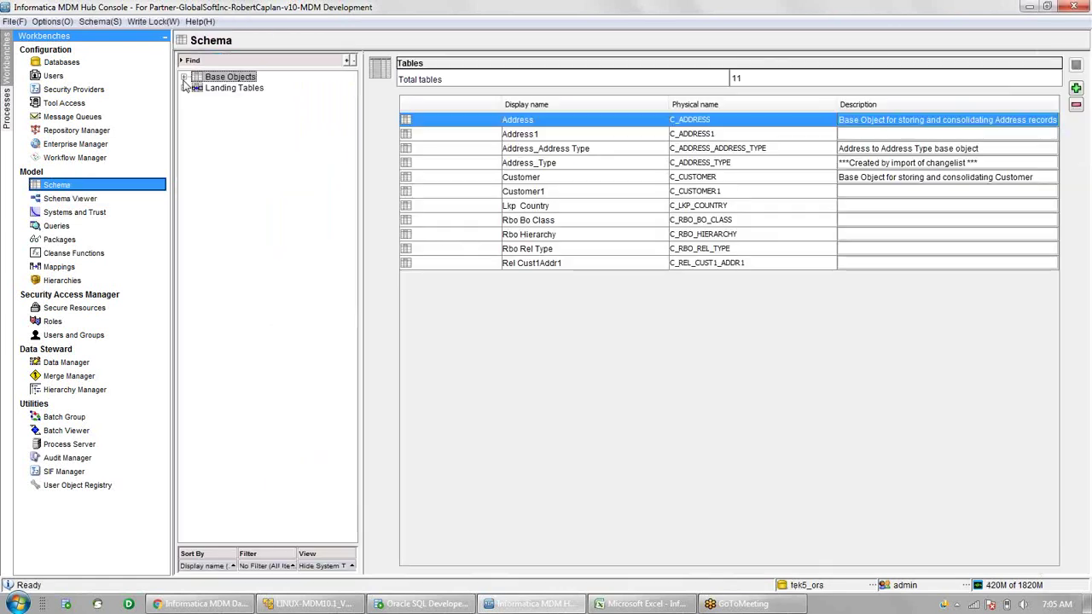
{"action": "left_click", "coordinate": [183, 76]}
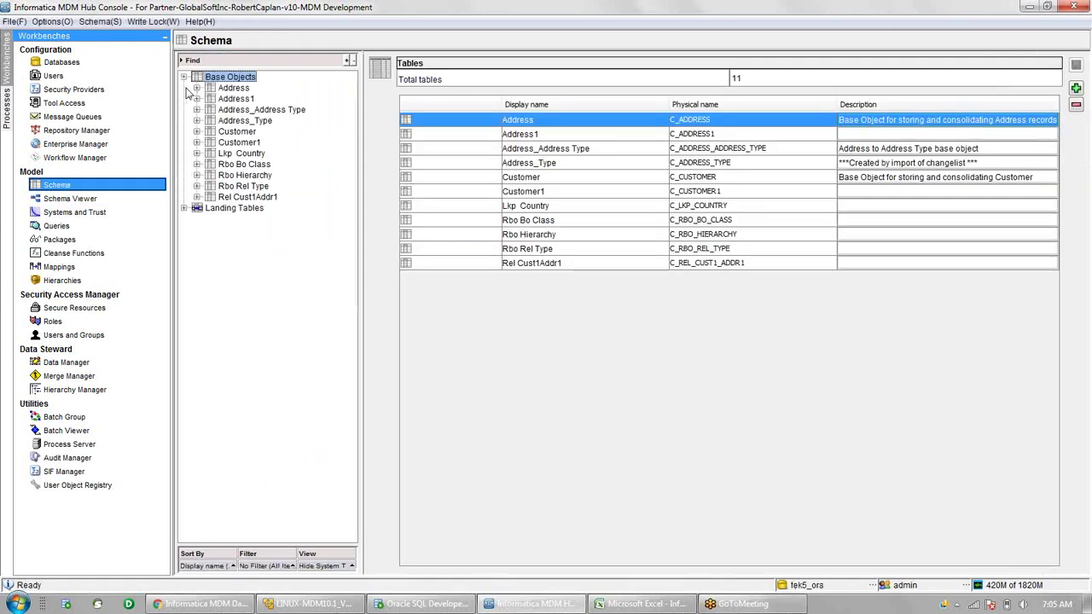
{"action": "left_click", "coordinate": [197, 131]}
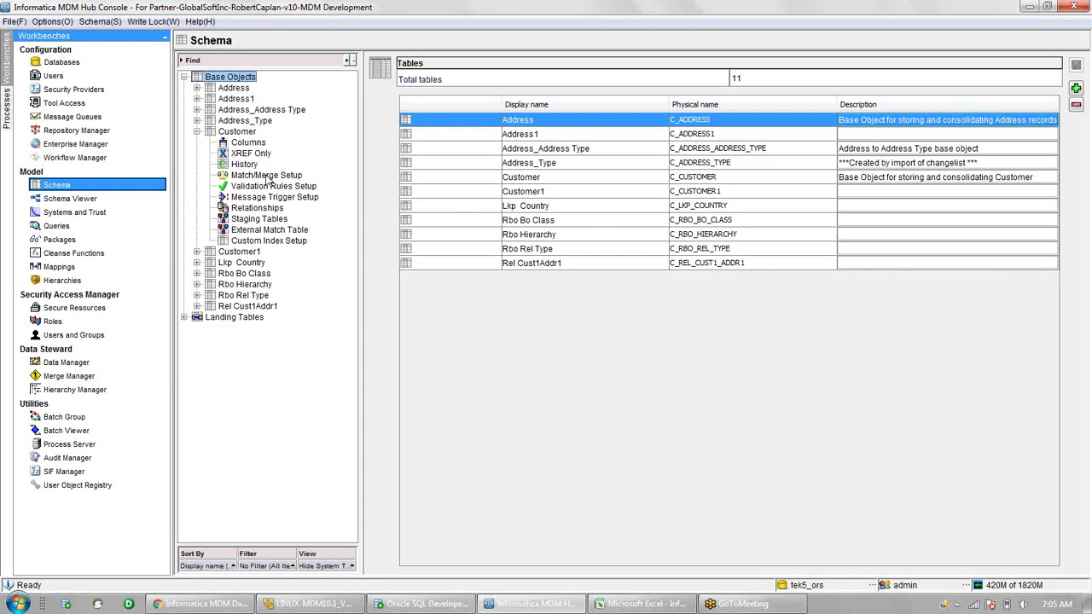
{"action": "left_click", "coordinate": [266, 176]}
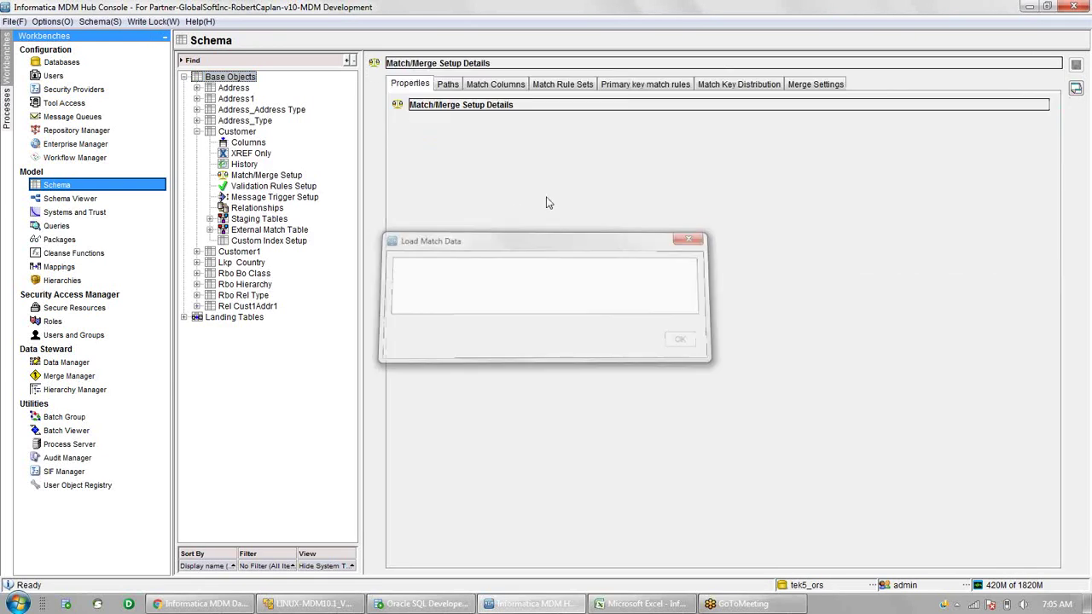
{"action": "left_click", "coordinate": [447, 84]}
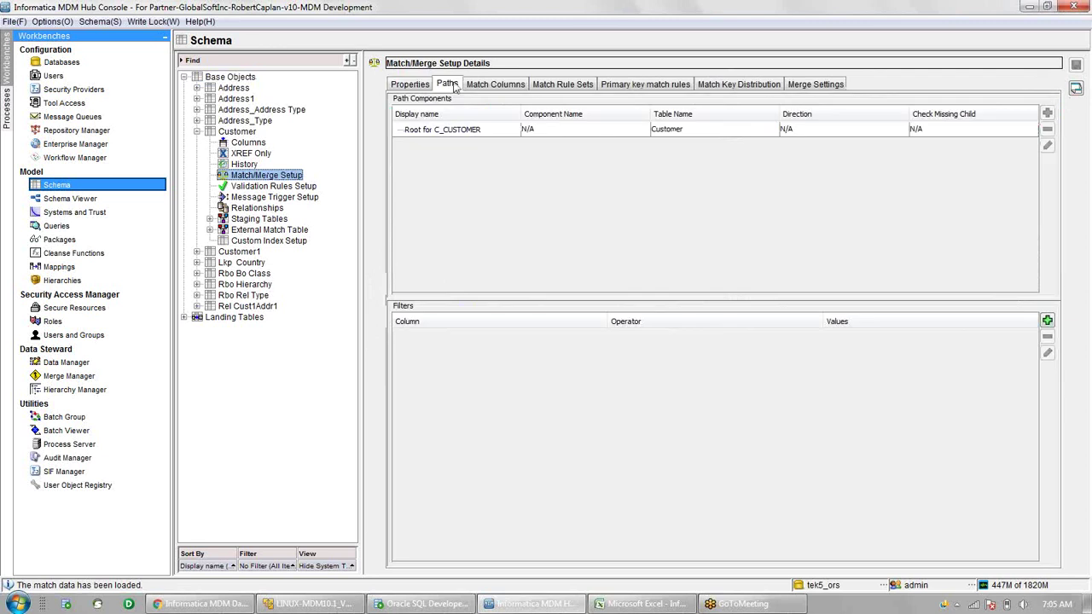
{"action": "left_click", "coordinate": [495, 84]}
{"action": "left_click", "coordinate": [556, 83]}
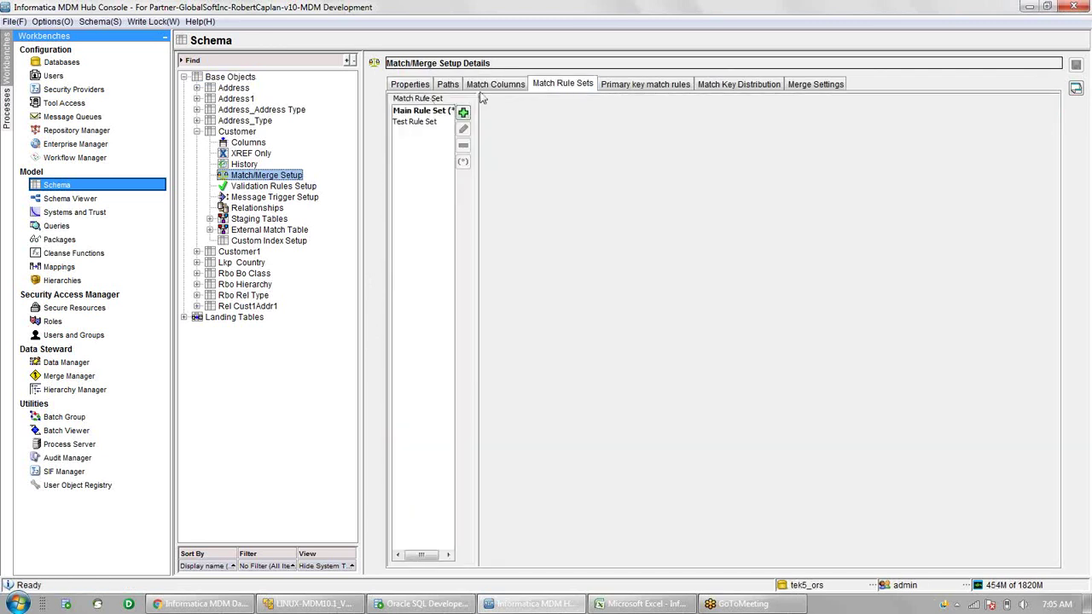
{"action": "left_click", "coordinate": [420, 114]}
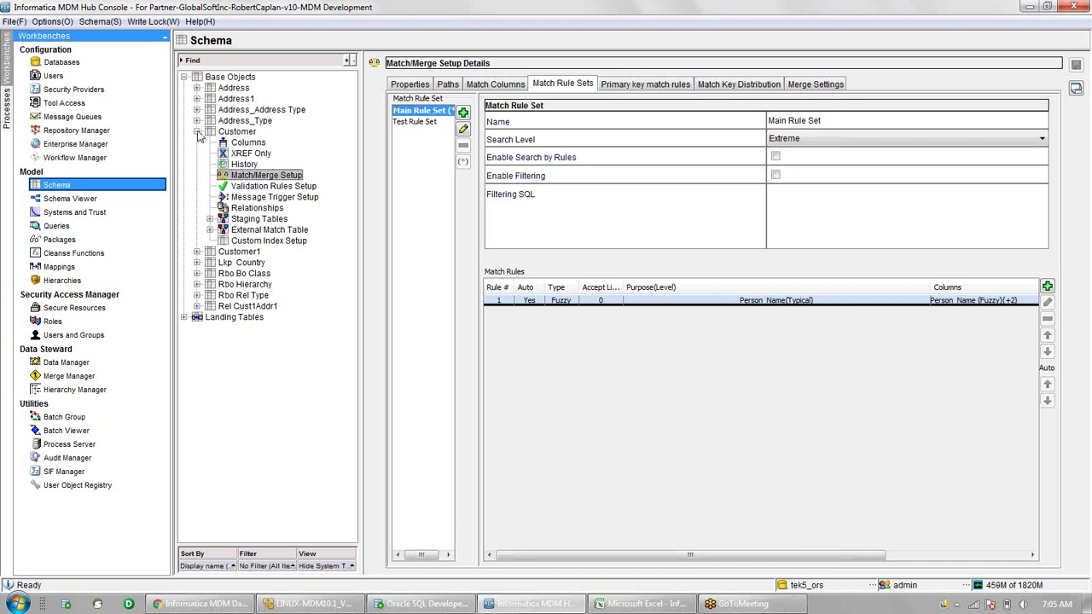
{"action": "left_click", "coordinate": [197, 132]}
{"action": "left_click", "coordinate": [197, 143]}
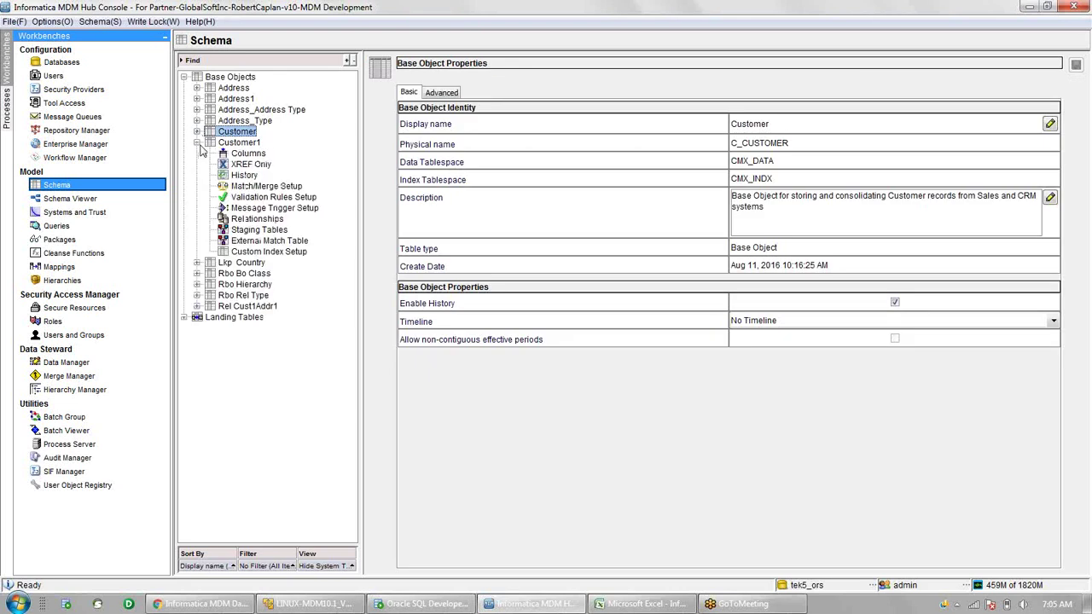
- Give Customer1 a Person Name fuzzy match key built from First Name and Last Name
{"action": "left_click", "coordinate": [248, 186]}
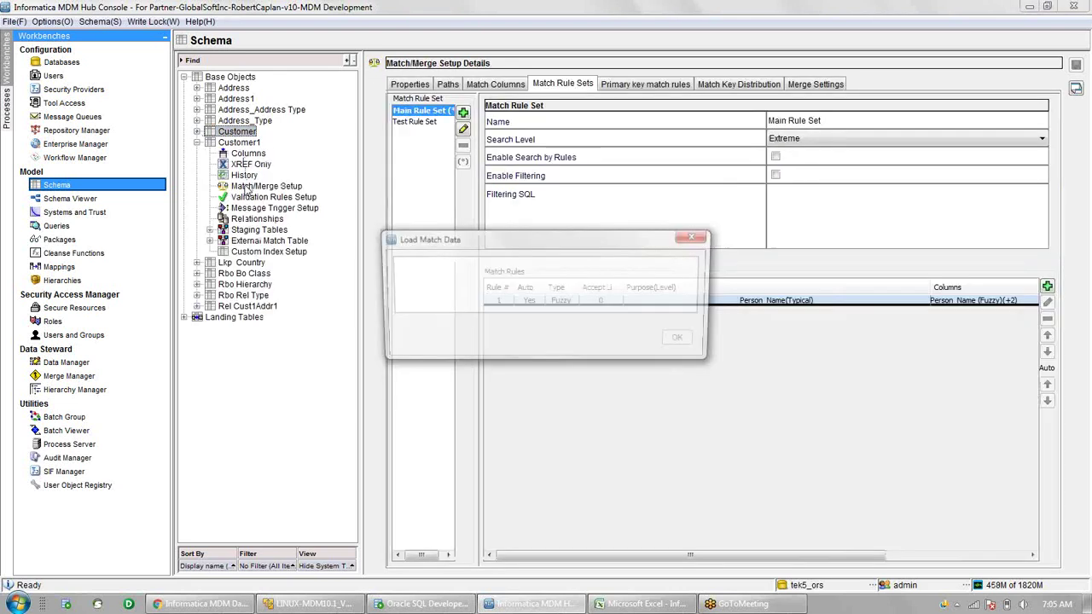
{"action": "left_click", "coordinate": [491, 87]}
{"action": "left_click", "coordinate": [760, 124]}
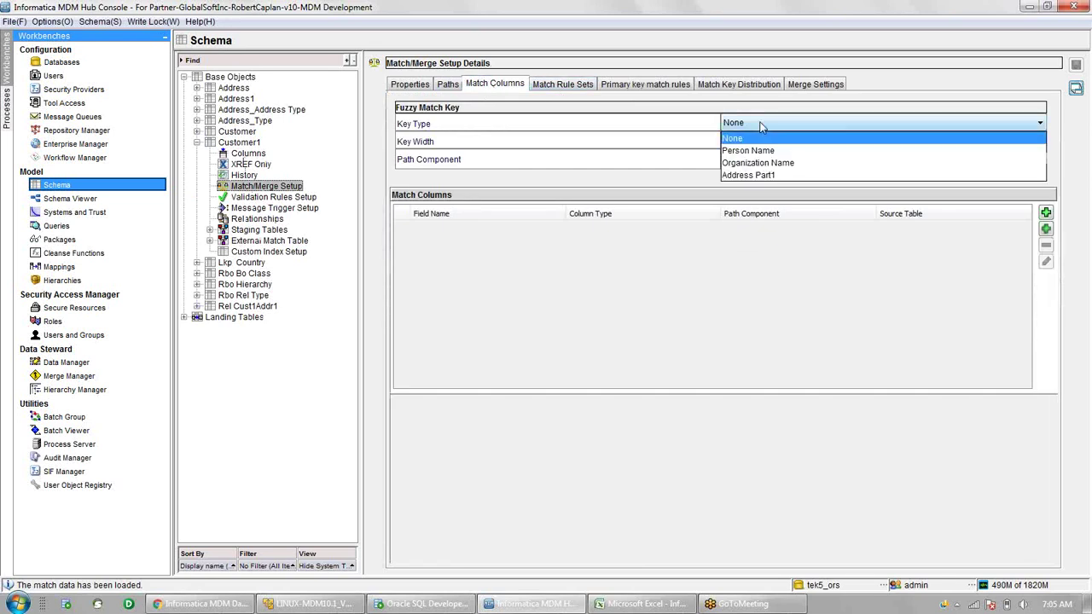
{"action": "left_click", "coordinate": [400, 88]}
{"action": "left_click", "coordinate": [400, 86]}
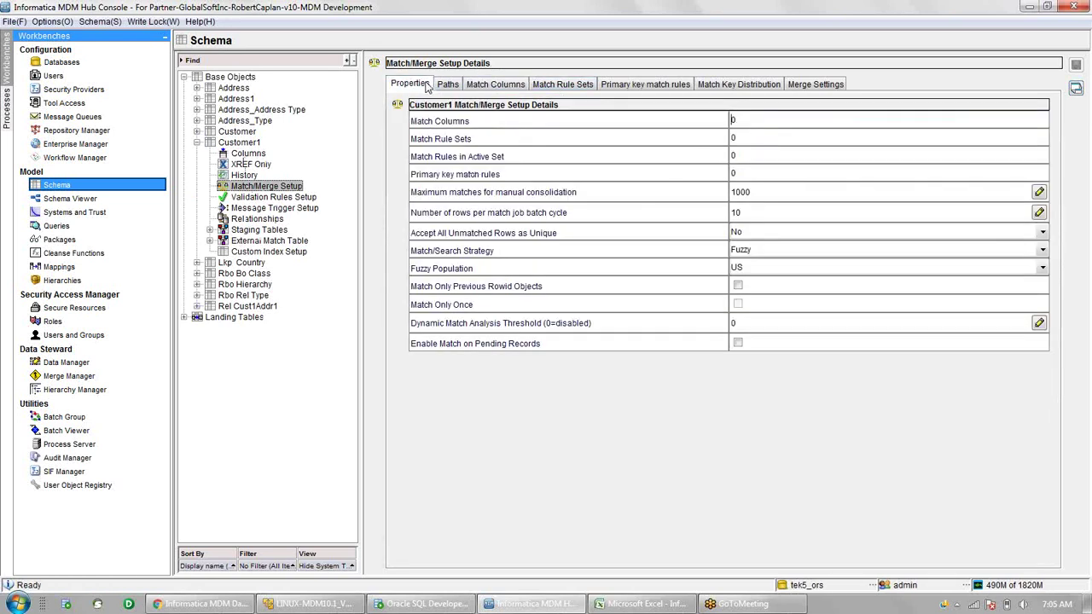
{"action": "left_click", "coordinate": [488, 87]}
{"action": "left_click", "coordinate": [777, 124]}
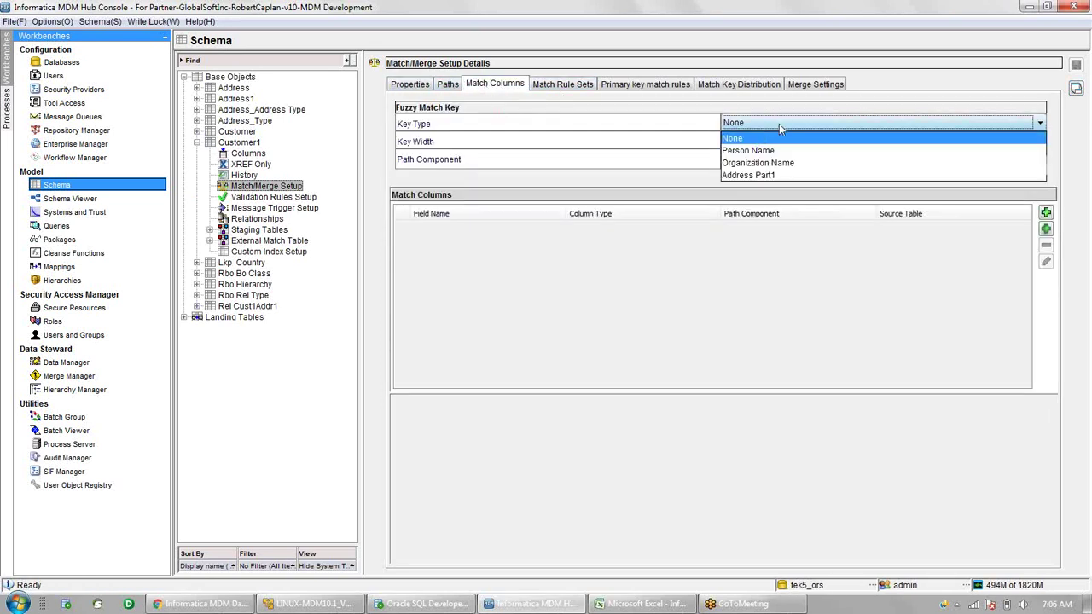
{"action": "left_click", "coordinate": [757, 151]}
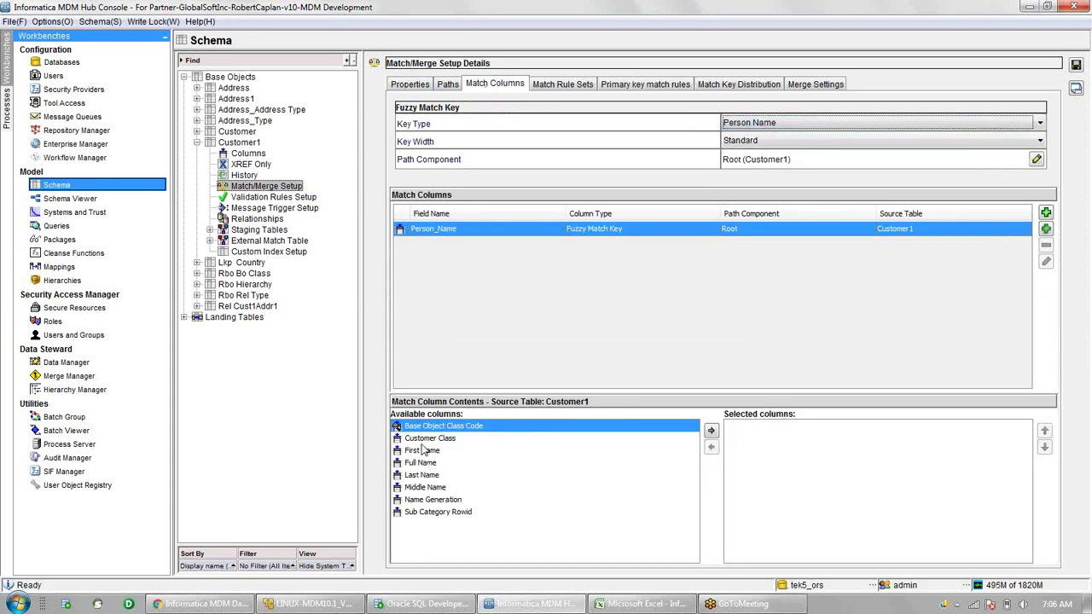
{"action": "double_click", "coordinate": [421, 452]}
{"action": "double_click", "coordinate": [426, 464]}
{"action": "left_click", "coordinate": [565, 89]}
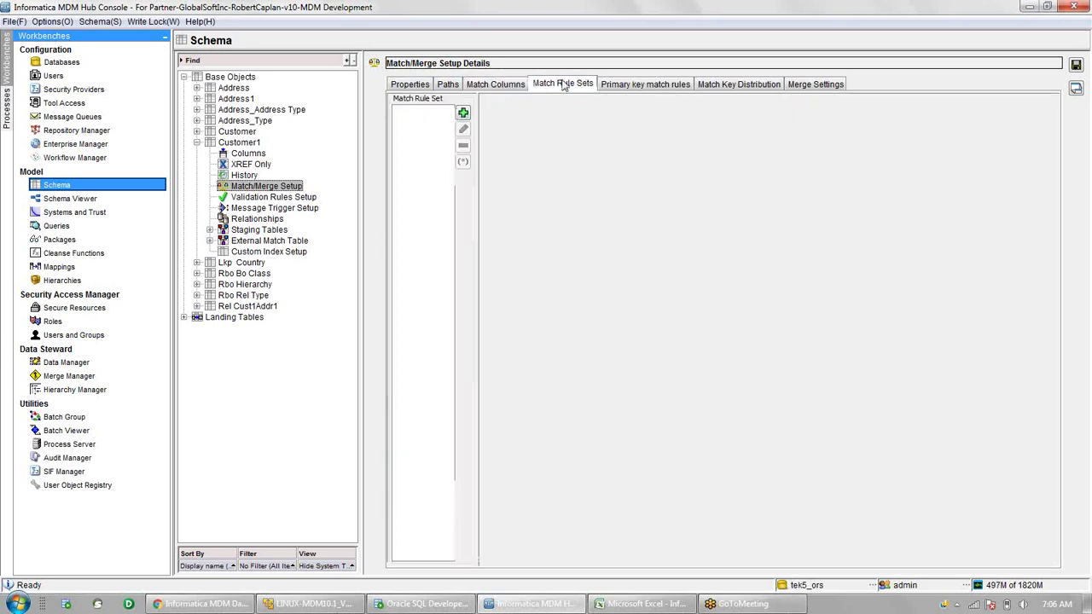
- Create a match rule set named 'Main Rule Set' for Customer1
{"action": "left_click", "coordinate": [463, 113]}
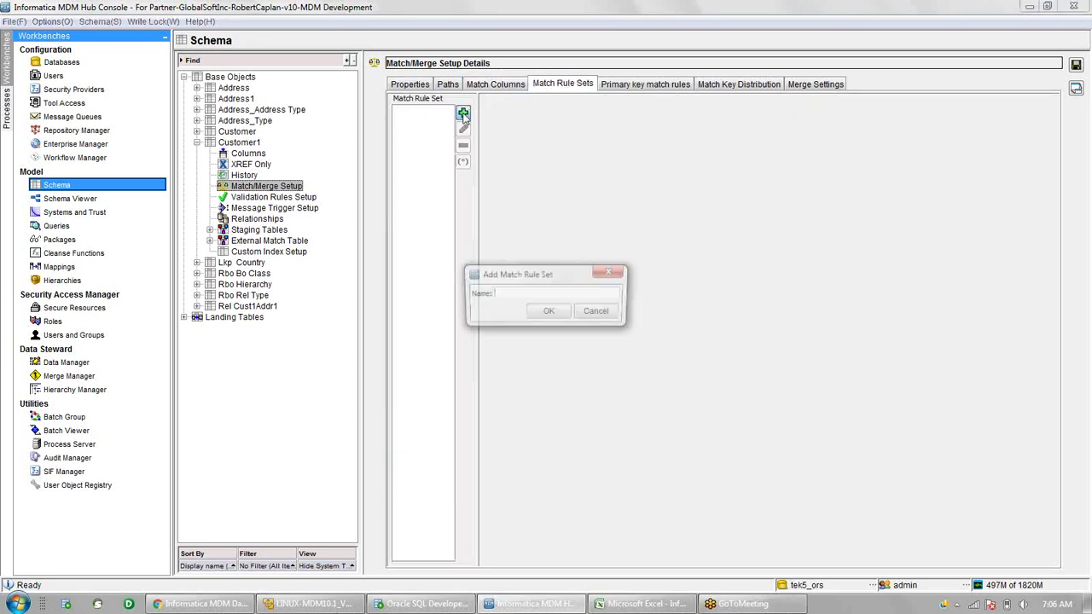
{"action": "type", "text": "Main Rul"}
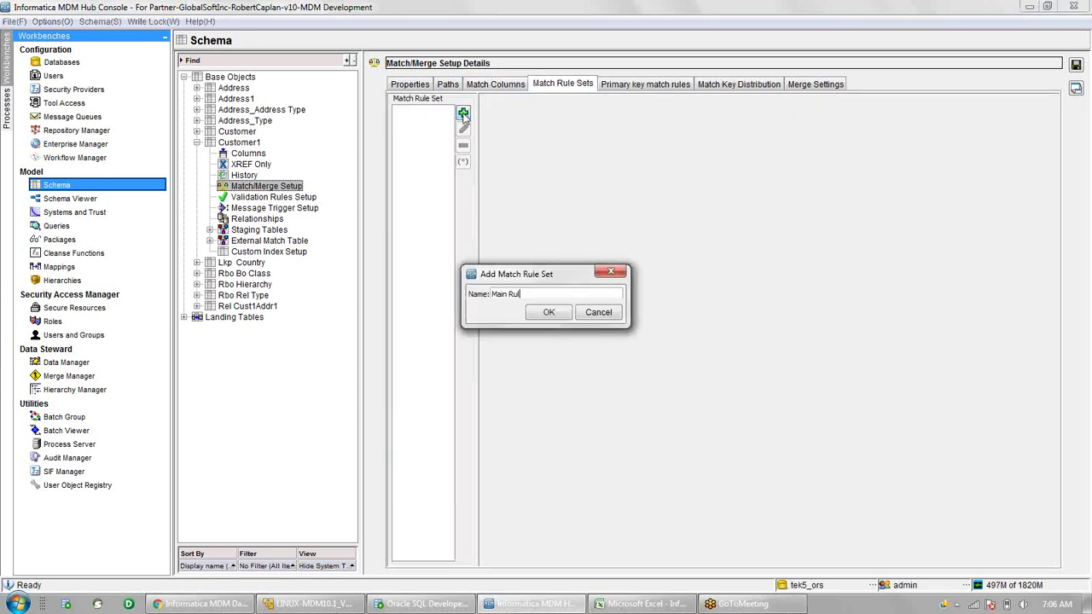
{"action": "type", "text": "e Set"}
{"action": "left_click", "coordinate": [565, 313]}
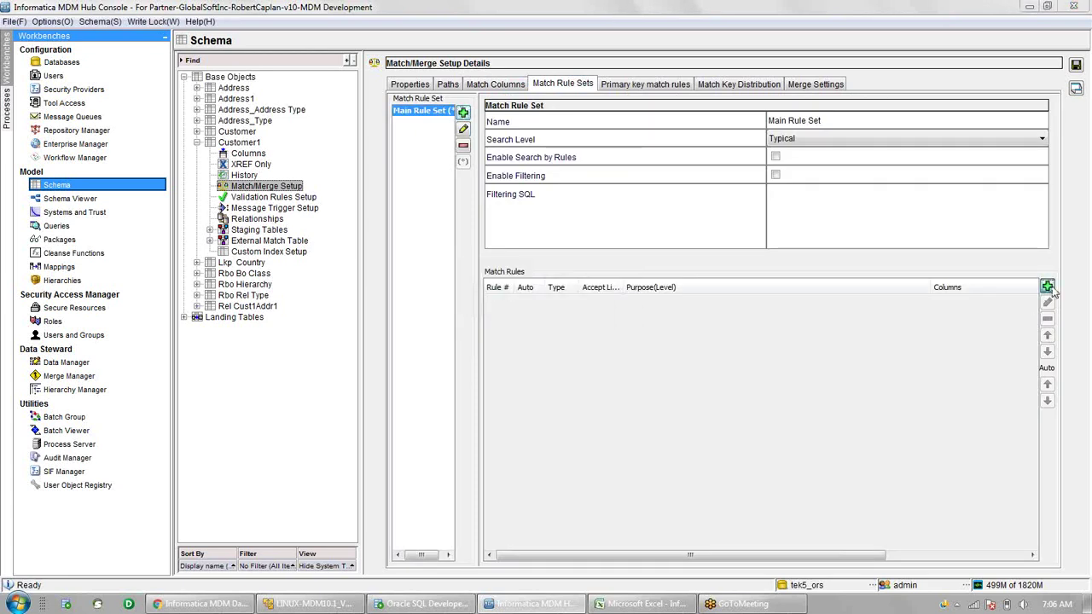
- Add a fuzzy match rule on Person_Name with match purpose Person Name
{"action": "left_click", "coordinate": [1048, 288]}
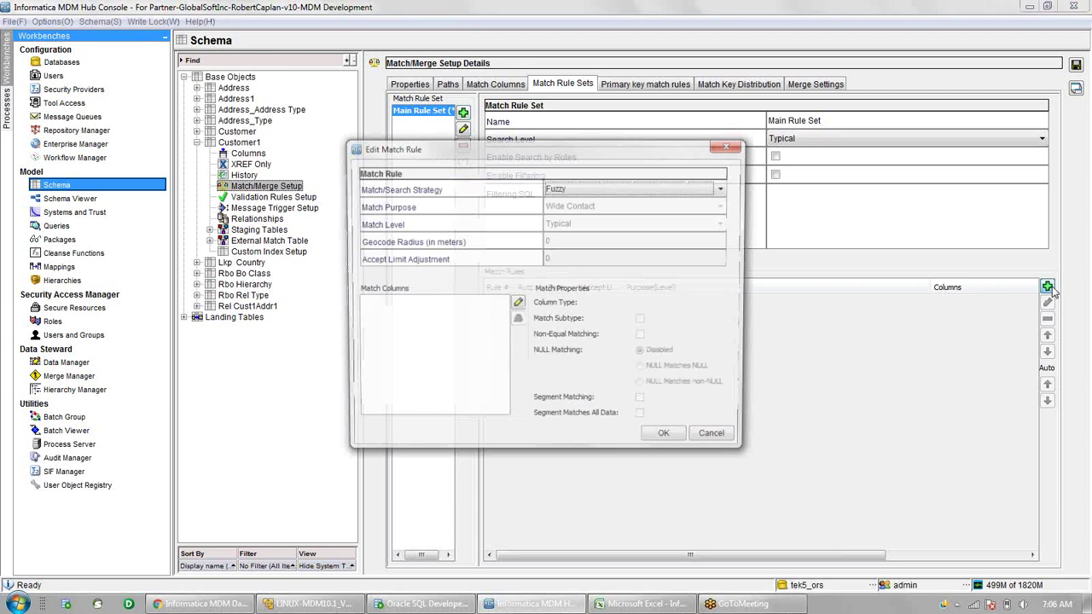
{"action": "left_click", "coordinate": [522, 304]}
{"action": "left_click", "coordinate": [476, 210]}
{"action": "left_click", "coordinate": [563, 418]}
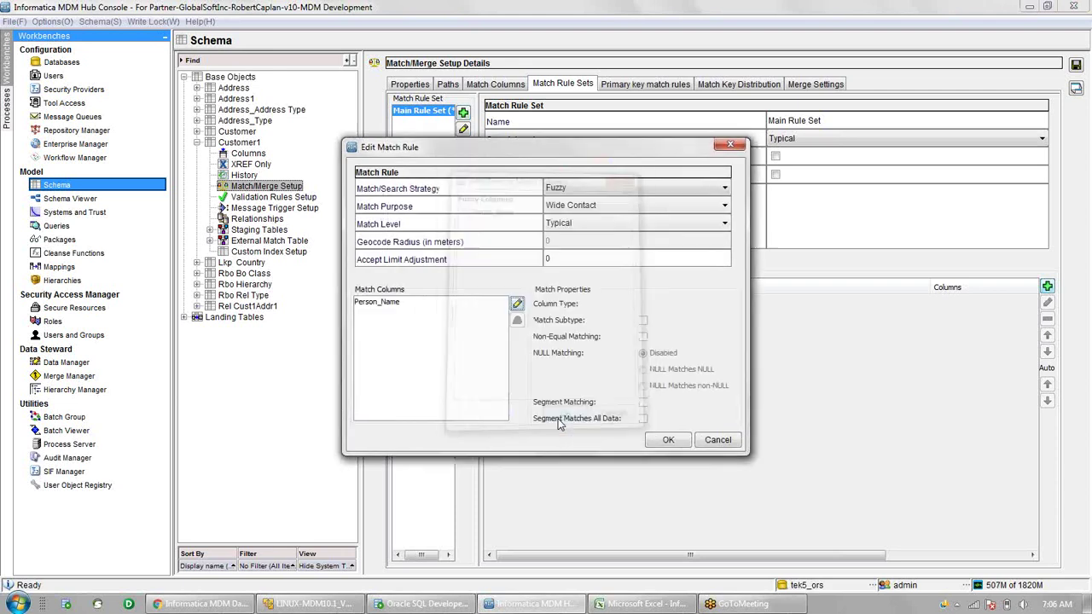
{"action": "left_click", "coordinate": [580, 207]}
{"action": "left_click", "coordinate": [589, 306]}
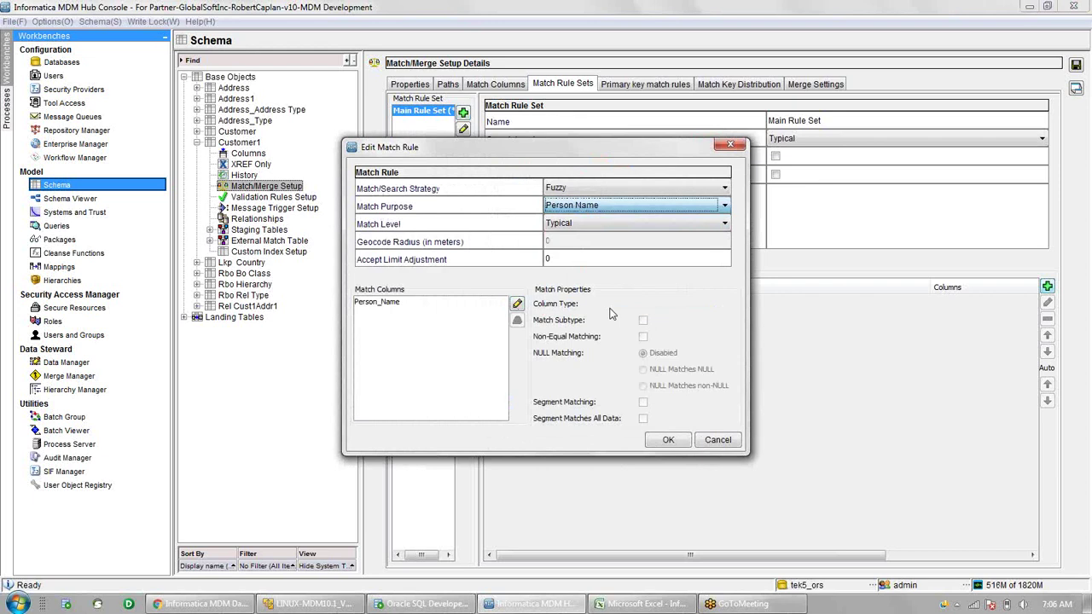
{"action": "left_click", "coordinate": [667, 442]}
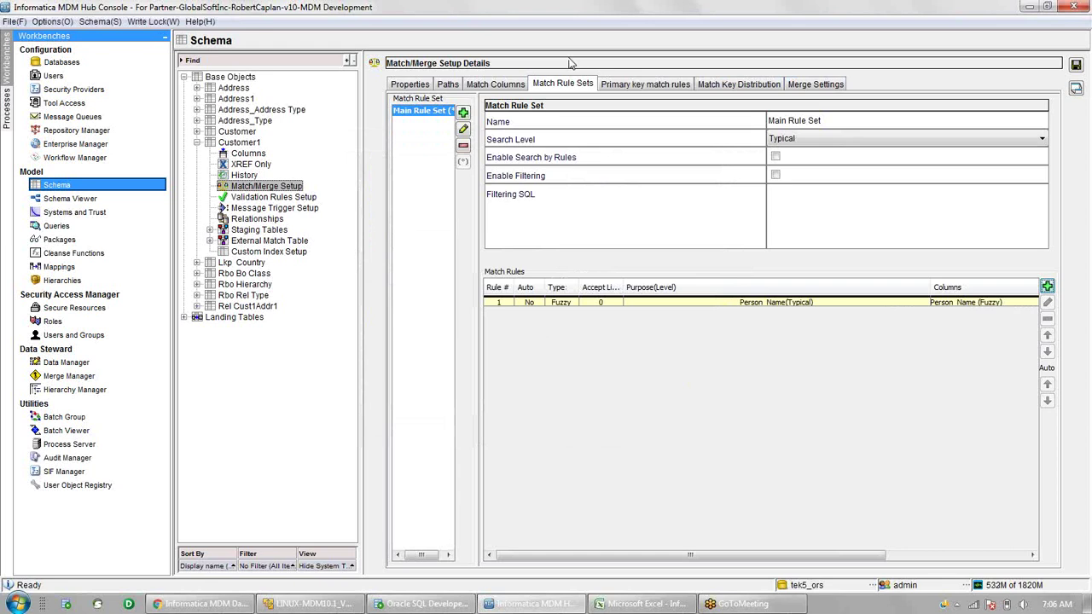
{"action": "left_click", "coordinate": [445, 88]}
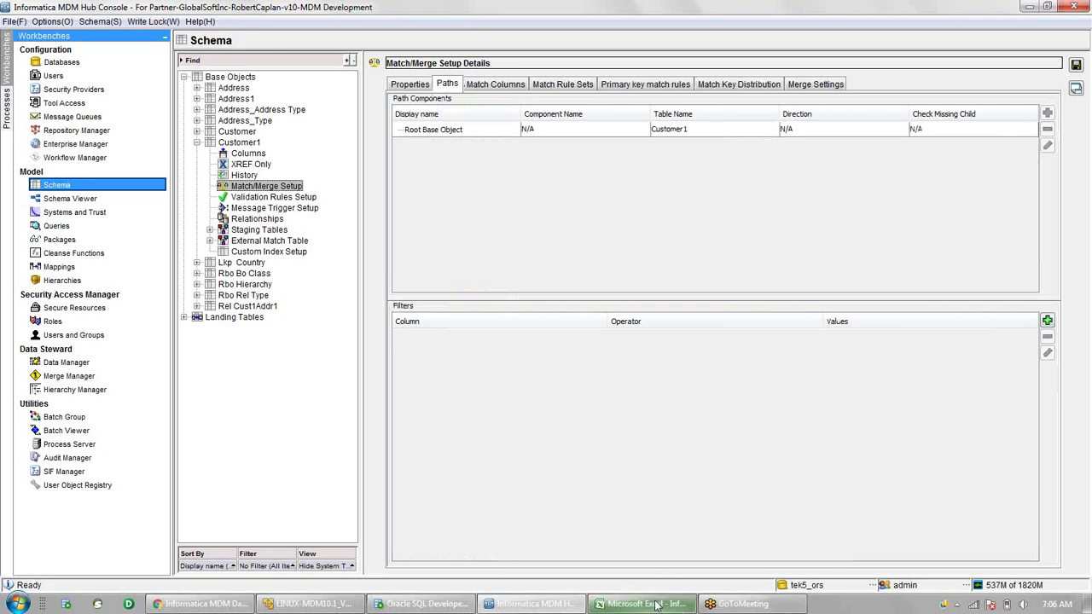
{"action": "mouse_move", "coordinate": [655, 604]}
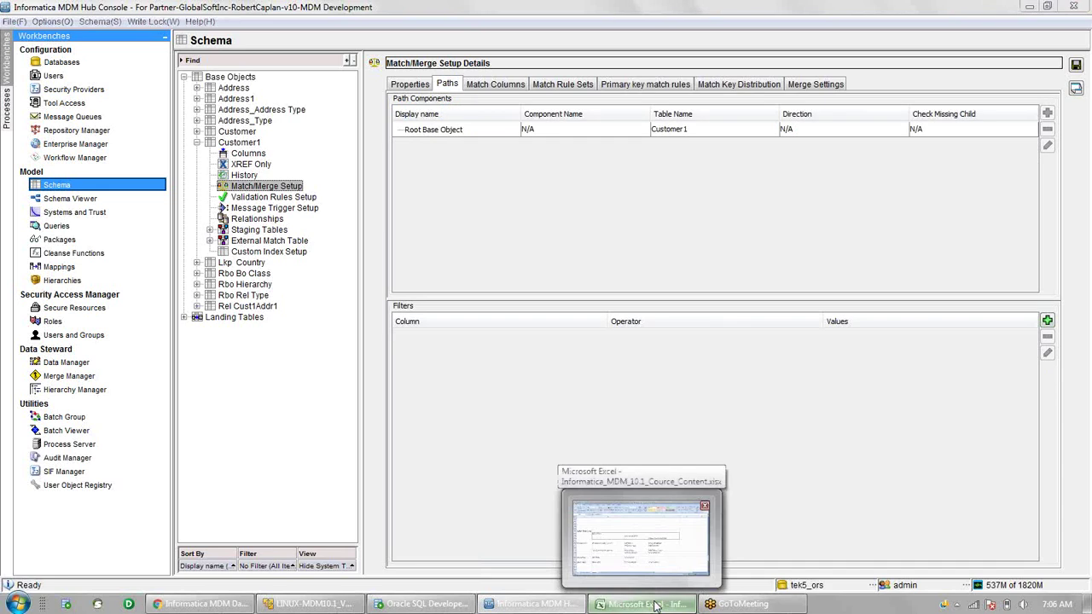
- Check the Subject Area Child entry of the SAGCustomer plan in the course workbook
{"action": "left_click", "coordinate": [655, 604]}
{"action": "left_click", "coordinate": [480, 281]}
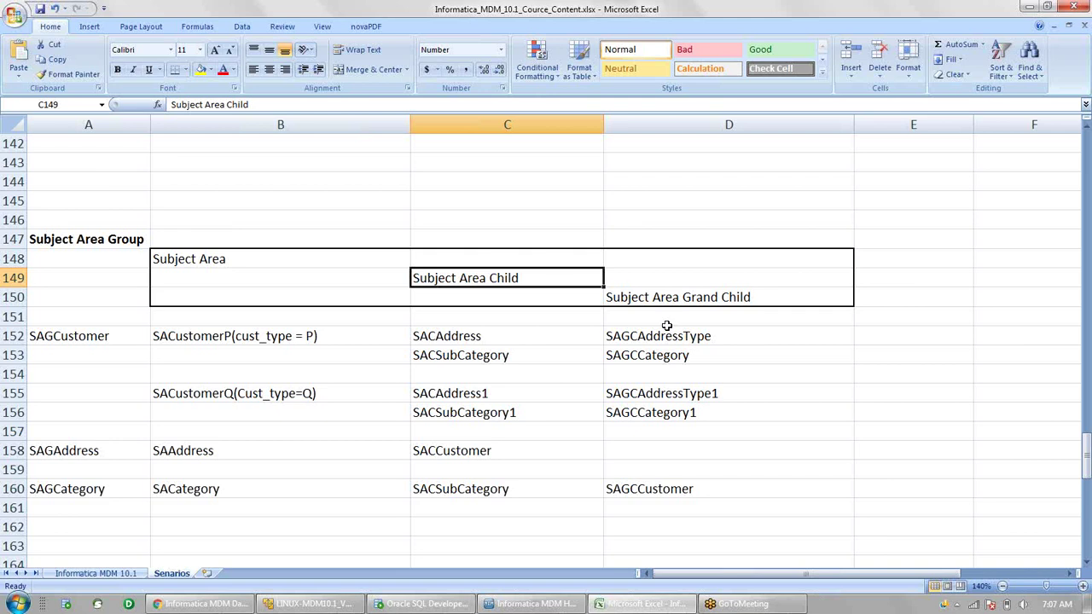
{"action": "key", "text": "alt"}
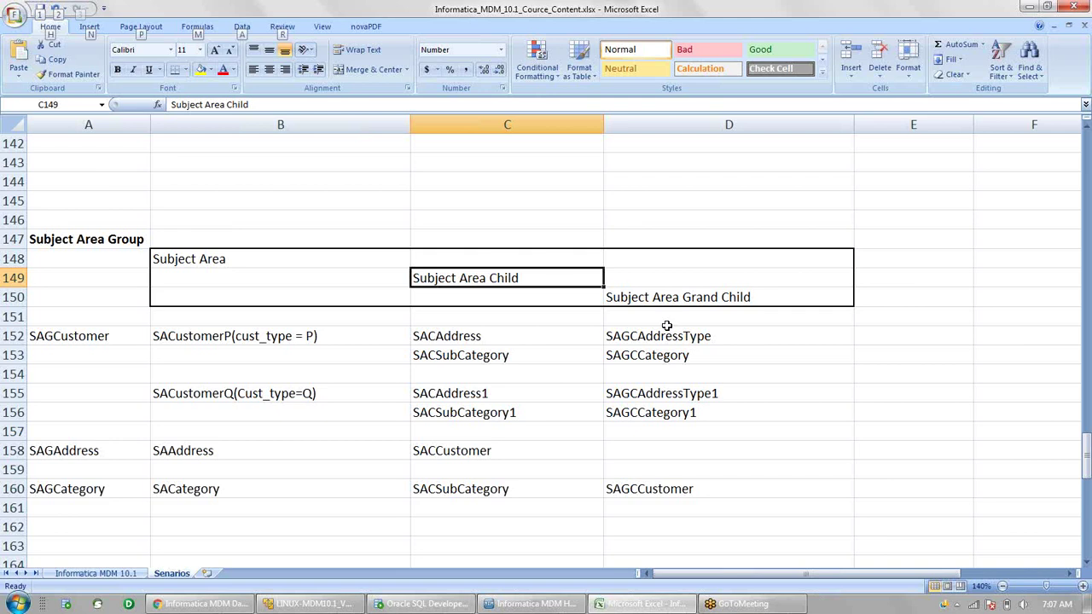
{"action": "key", "text": "alt+Tab"}
- Add a Rel CustAddr path component under the Customer1 root, constrained by Rel Cust1Addr1
{"action": "left_click", "coordinate": [507, 132]}
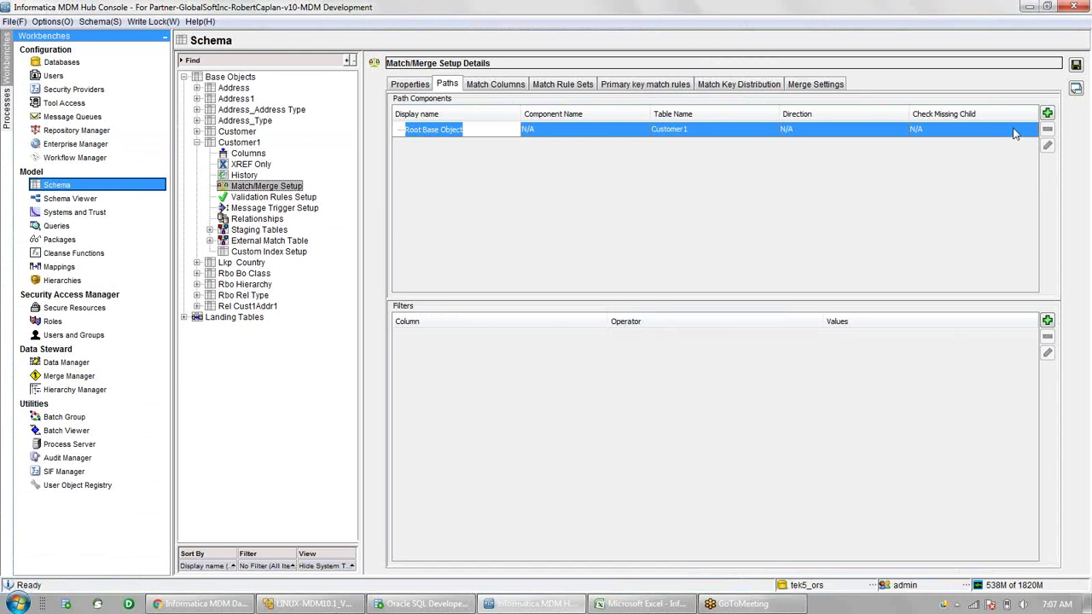
{"action": "left_click", "coordinate": [1047, 115]}
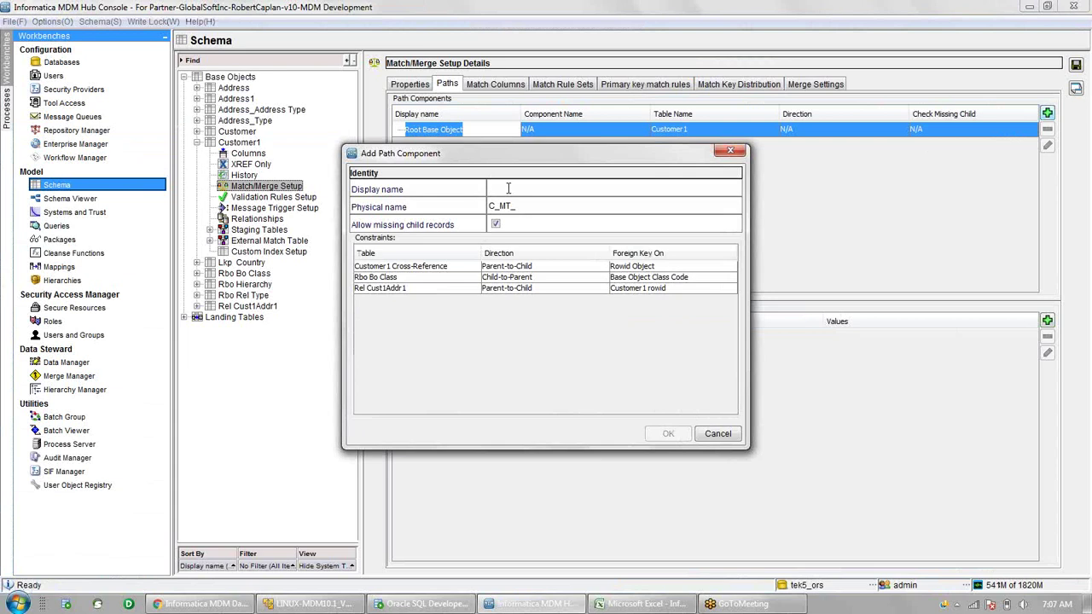
{"action": "type", "text": "Rel CustAddr"}
{"action": "key", "text": "Tab"}
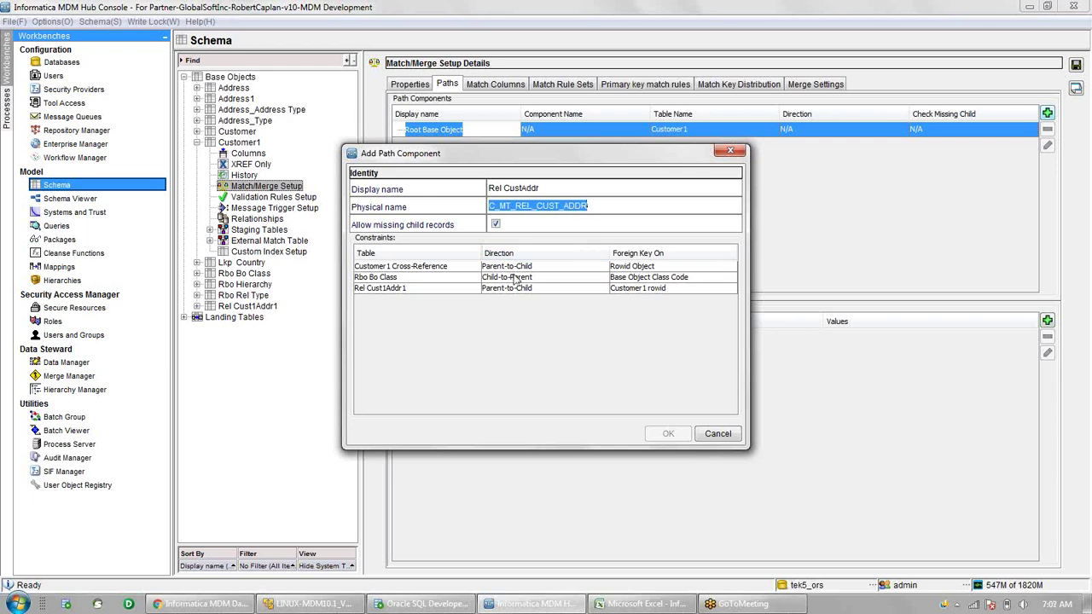
{"action": "left_click", "coordinate": [456, 292]}
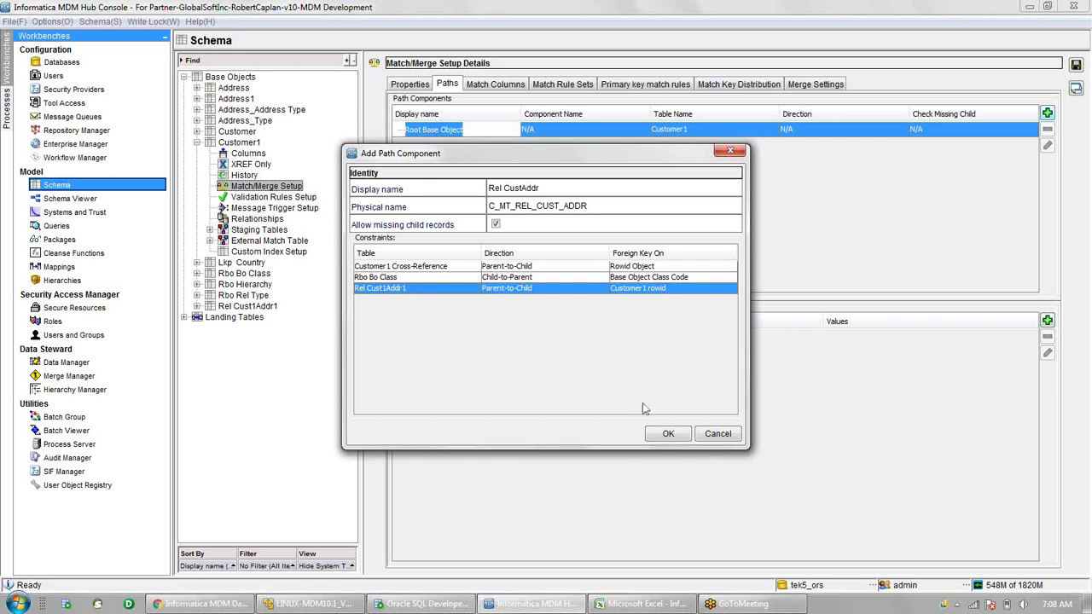
{"action": "left_click", "coordinate": [673, 435]}
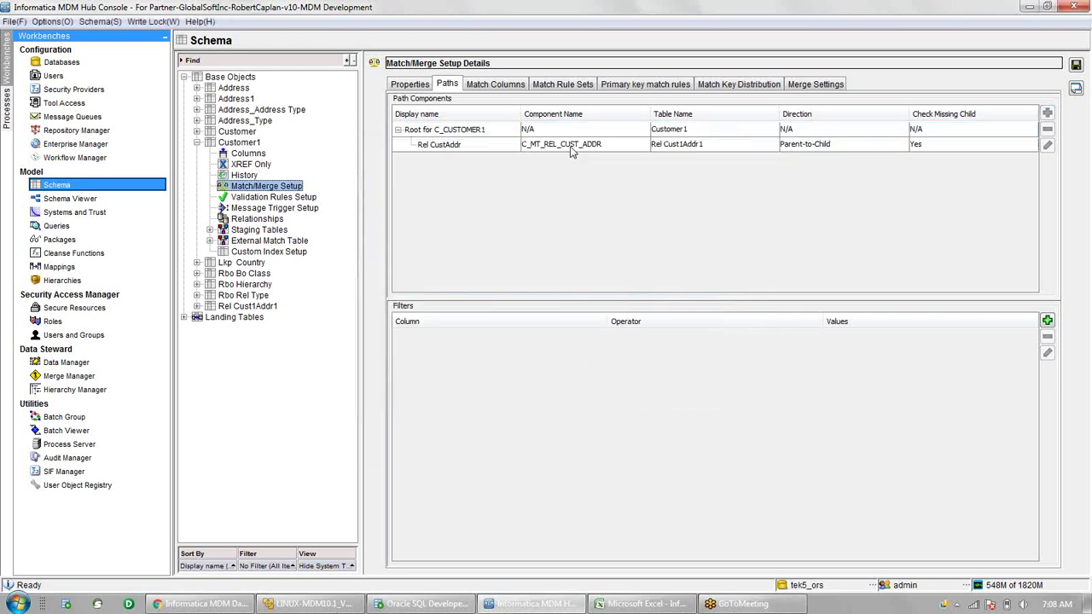
- Add an Addr component on Address1 beneath Rel CustAddr and save the path
{"action": "left_click", "coordinate": [572, 149]}
{"action": "left_click", "coordinate": [1047, 114]}
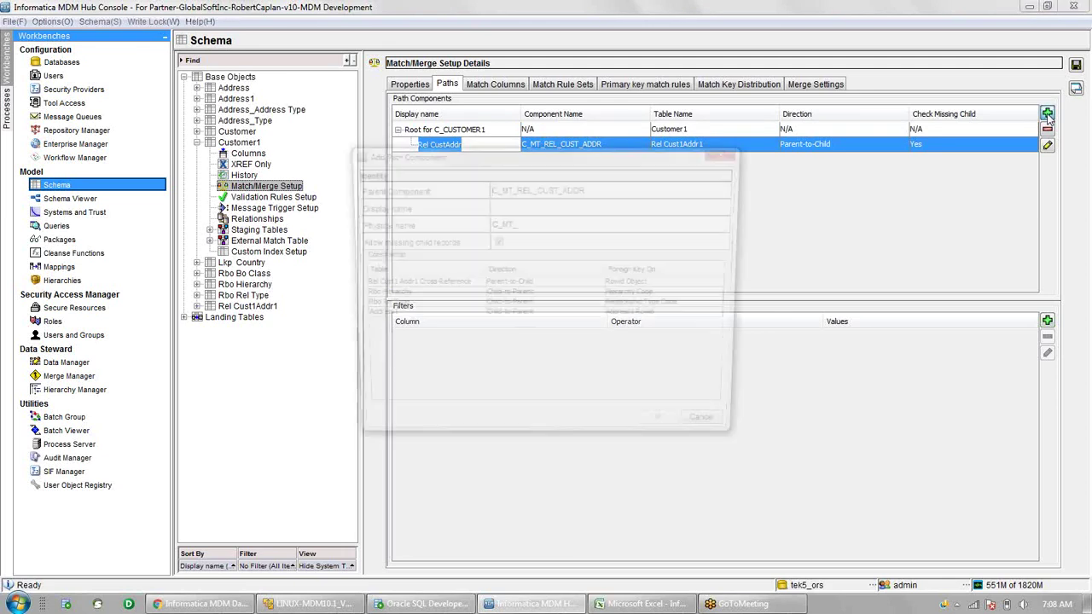
{"action": "left_click", "coordinate": [440, 317]}
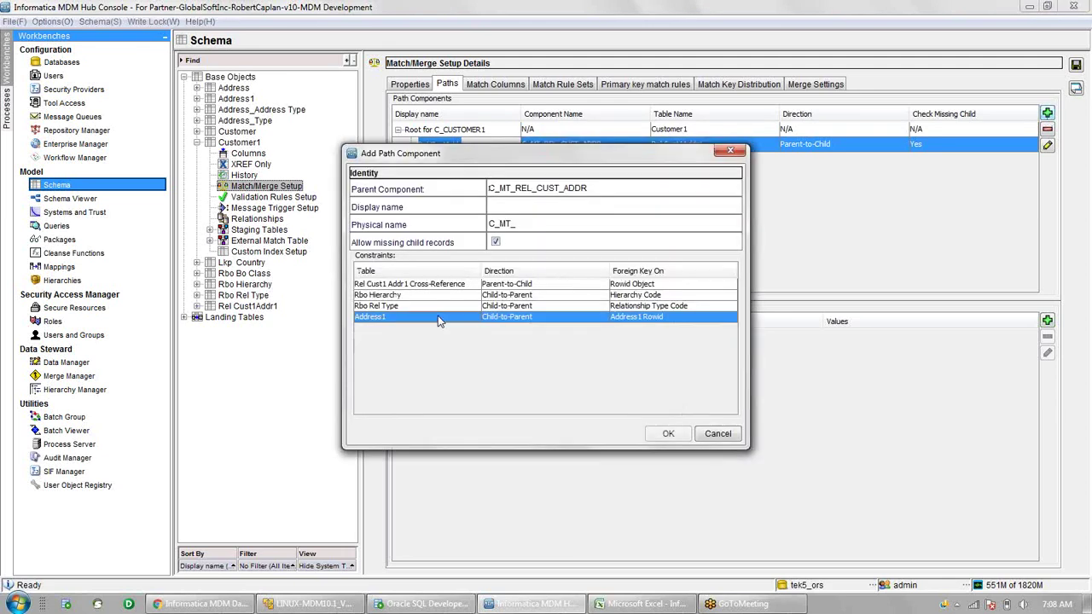
{"action": "left_click", "coordinate": [526, 205]}
{"action": "type", "text": "Addr"}
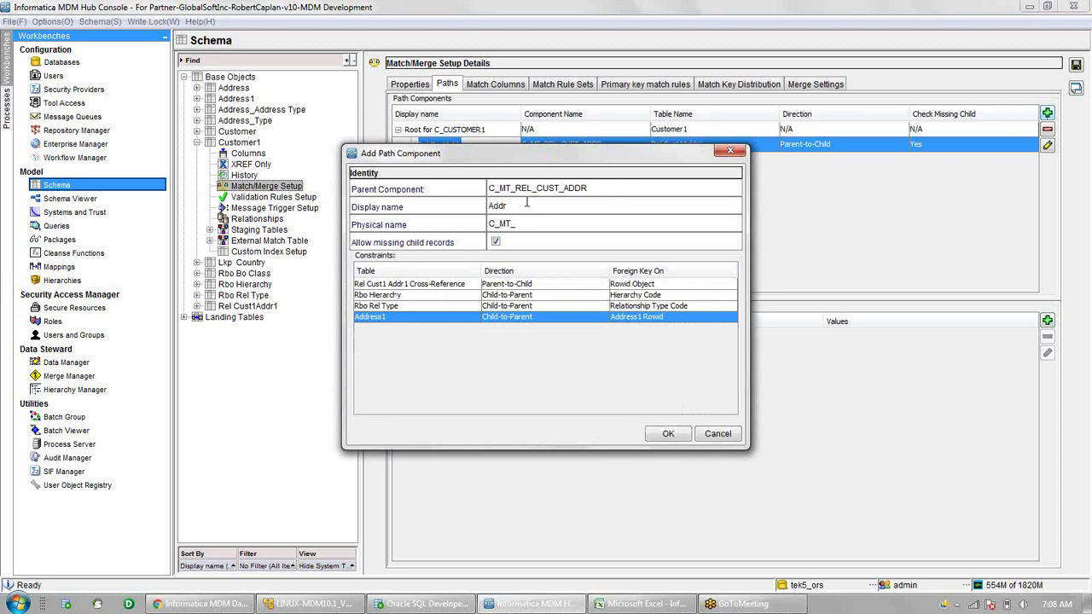
{"action": "key", "text": "Tab"}
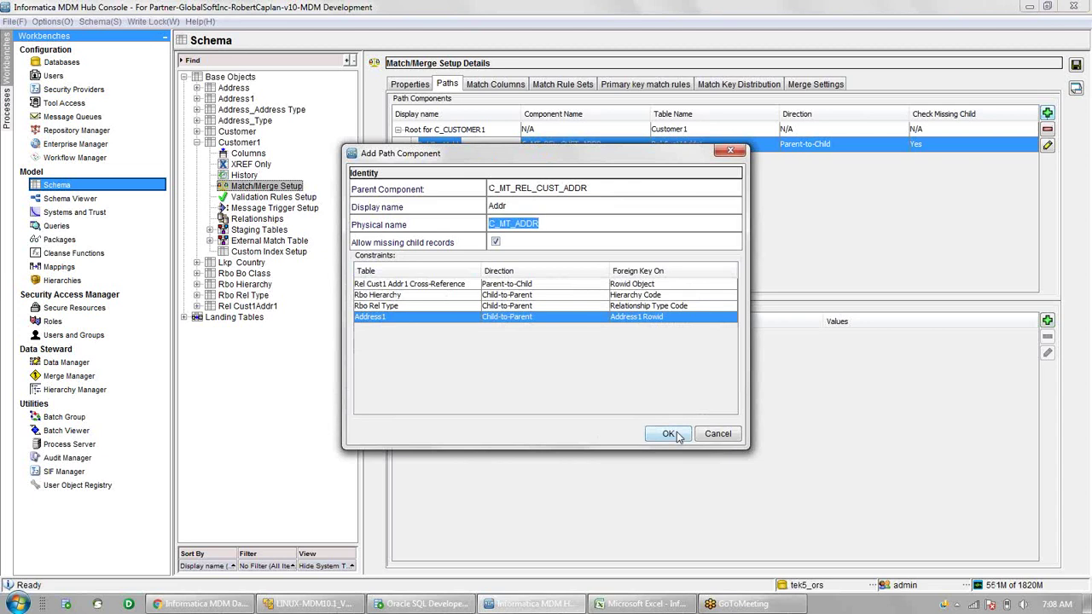
{"action": "left_click", "coordinate": [670, 434]}
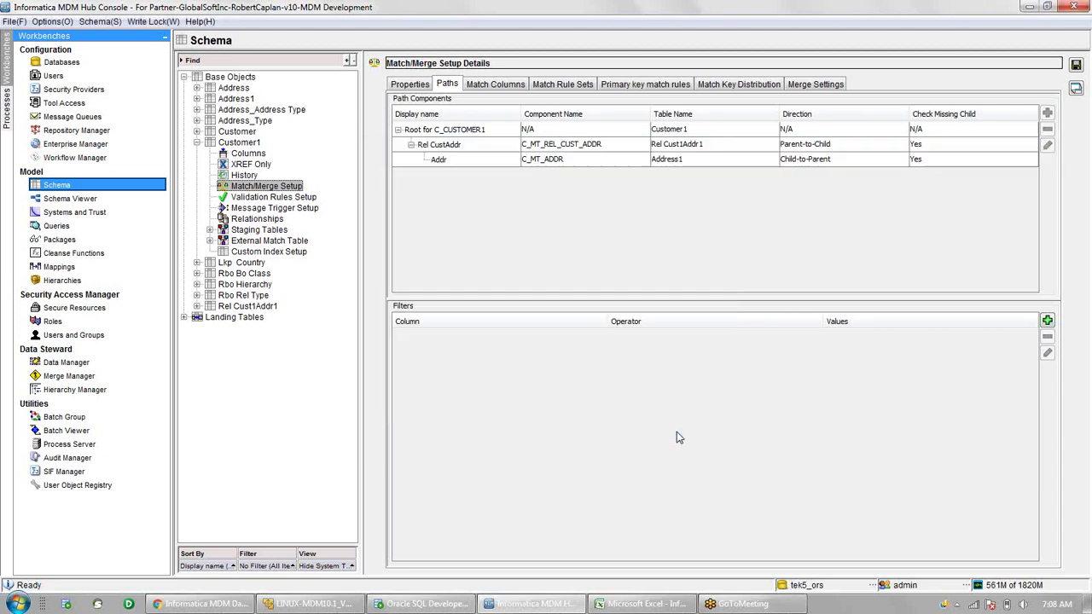
{"action": "left_click", "coordinate": [1076, 66]}
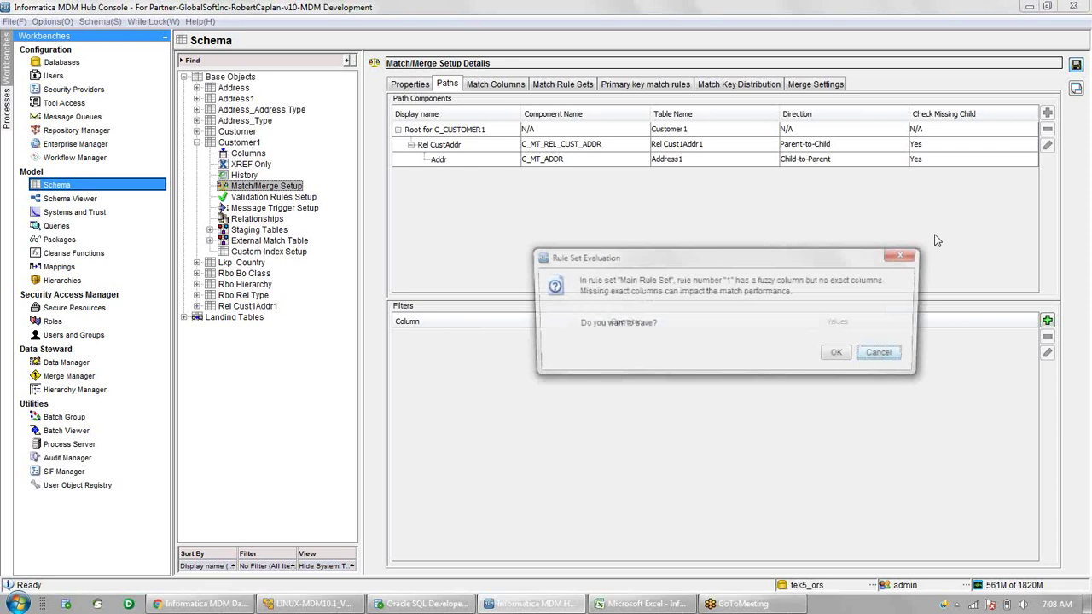
- Accept the Rule Set Evaluation warning so Customer1's match path is saved
{"action": "left_click", "coordinate": [840, 355]}
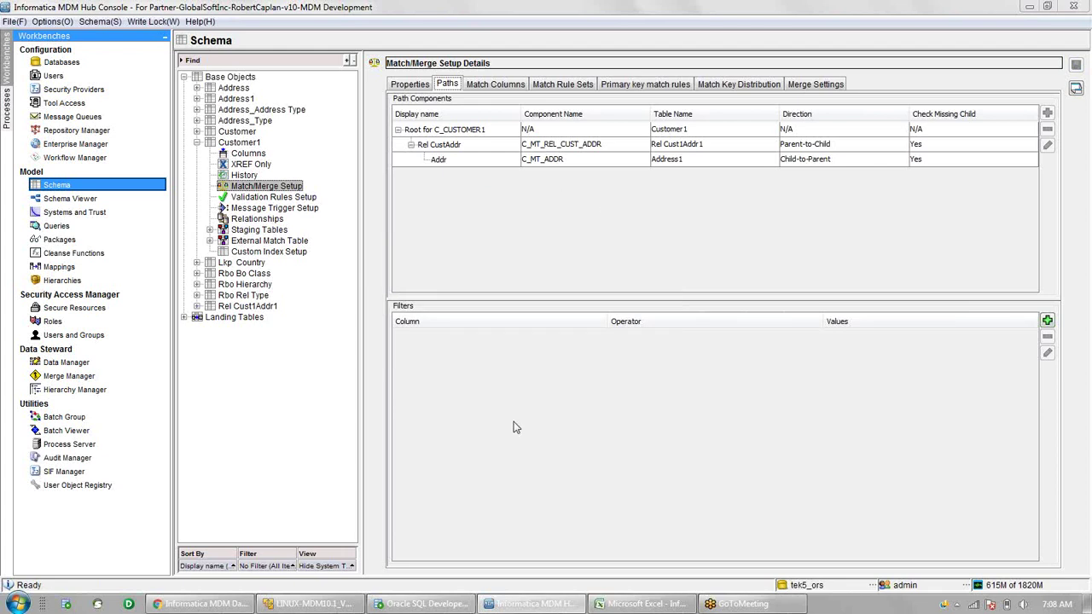
{"action": "mouse_move", "coordinate": [209, 605]}
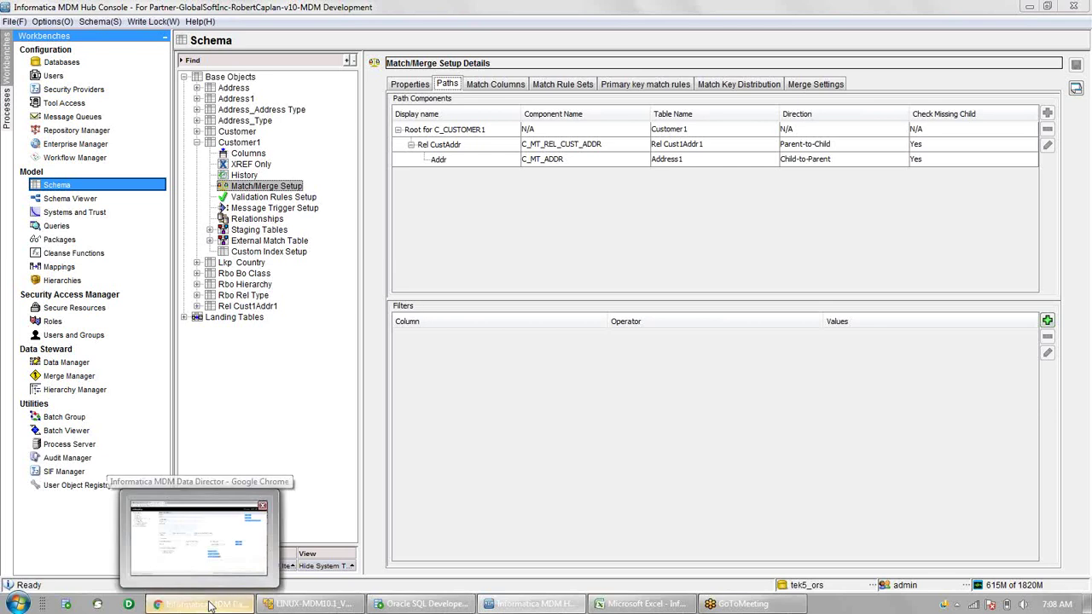
- Open the SACustomer subject area under SAGCustomer for editing in Data Director
{"action": "left_click", "coordinate": [209, 605]}
{"action": "left_click", "coordinate": [255, 413]}
{"action": "left_click", "coordinate": [309, 425]}
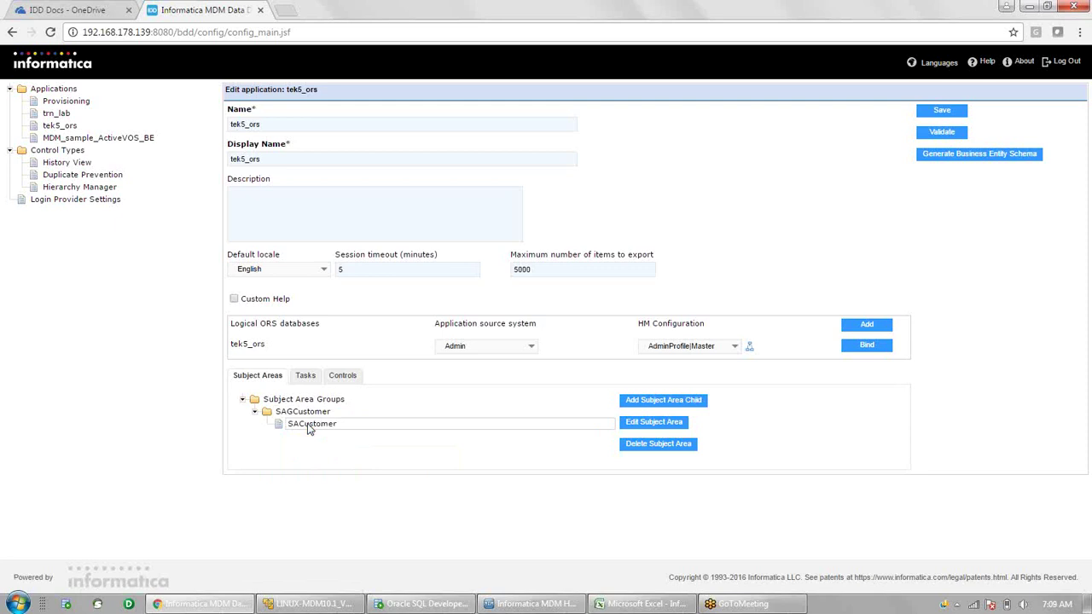
{"action": "left_click", "coordinate": [661, 426]}
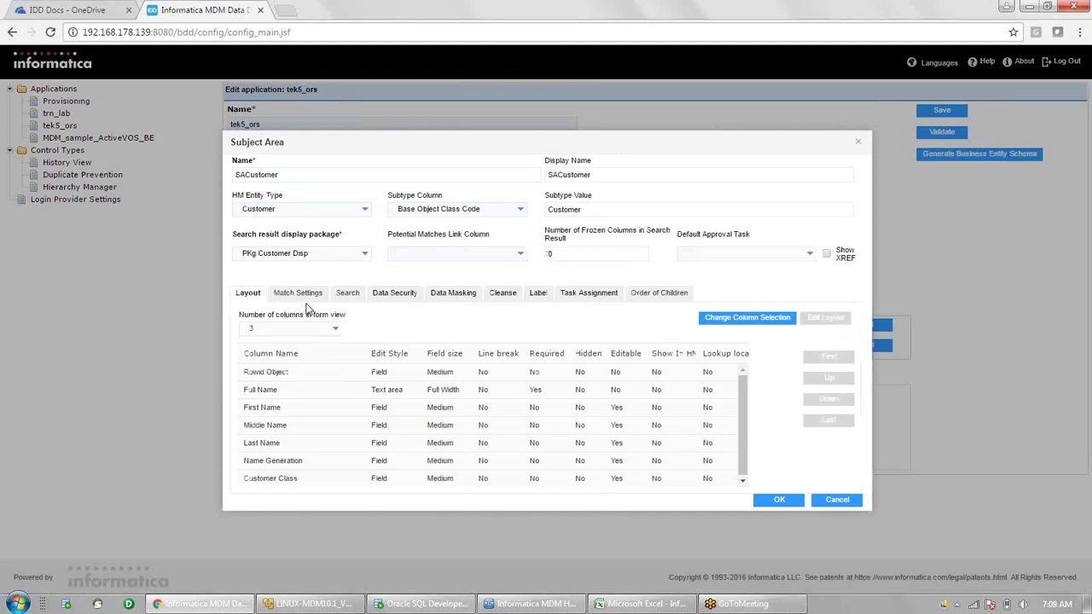
- Set match settings to Main Rule Set, match type BOTH, with Person_Name as match column
{"action": "left_click", "coordinate": [300, 294]}
{"action": "left_click", "coordinate": [335, 334]}
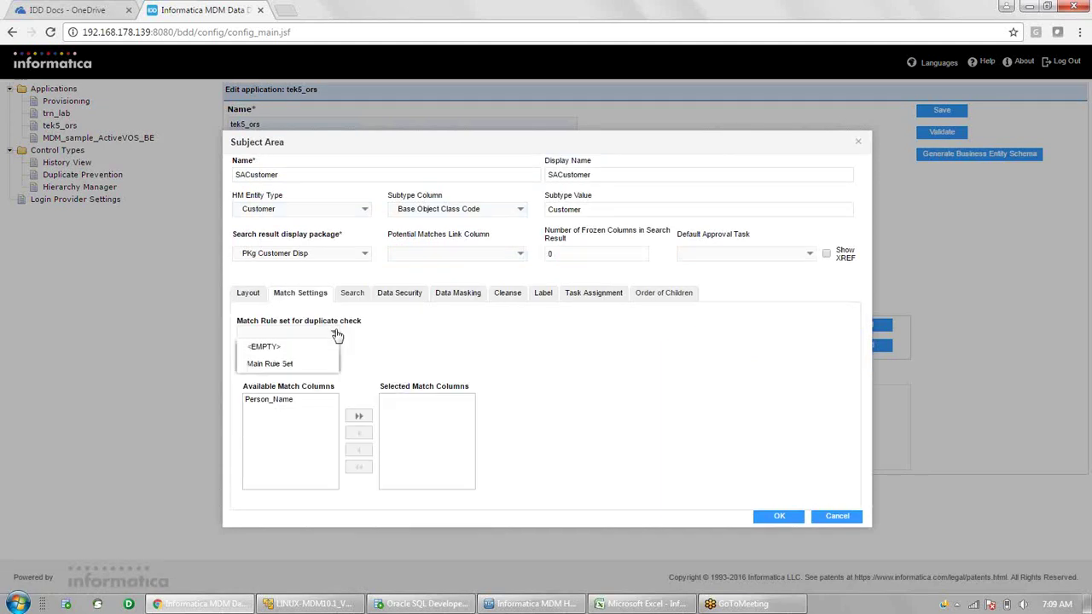
{"action": "left_click", "coordinate": [292, 363]}
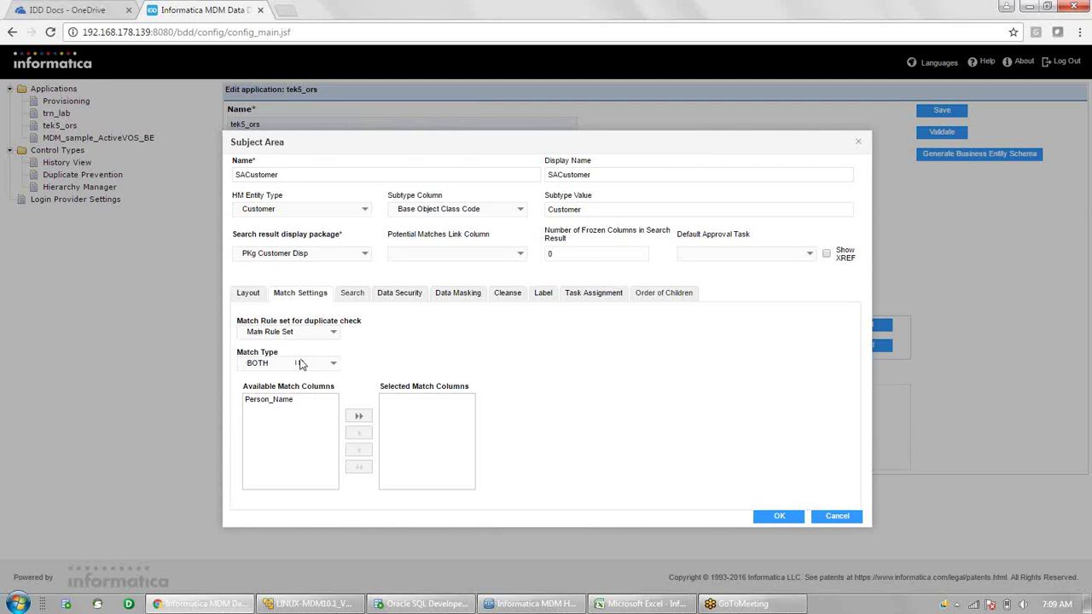
{"action": "left_click", "coordinate": [333, 365]}
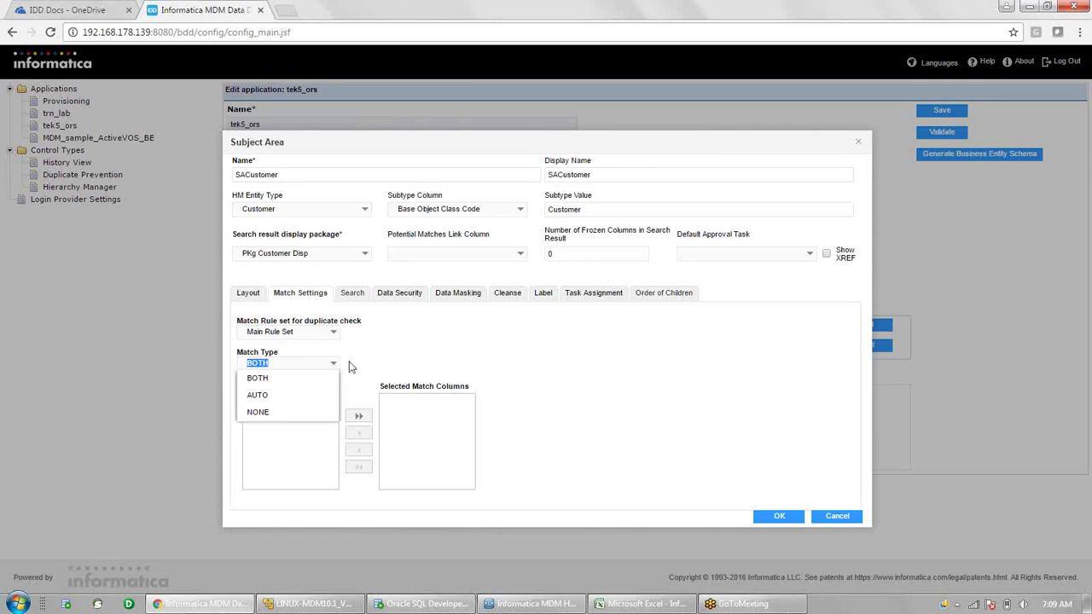
{"action": "left_click", "coordinate": [349, 367]}
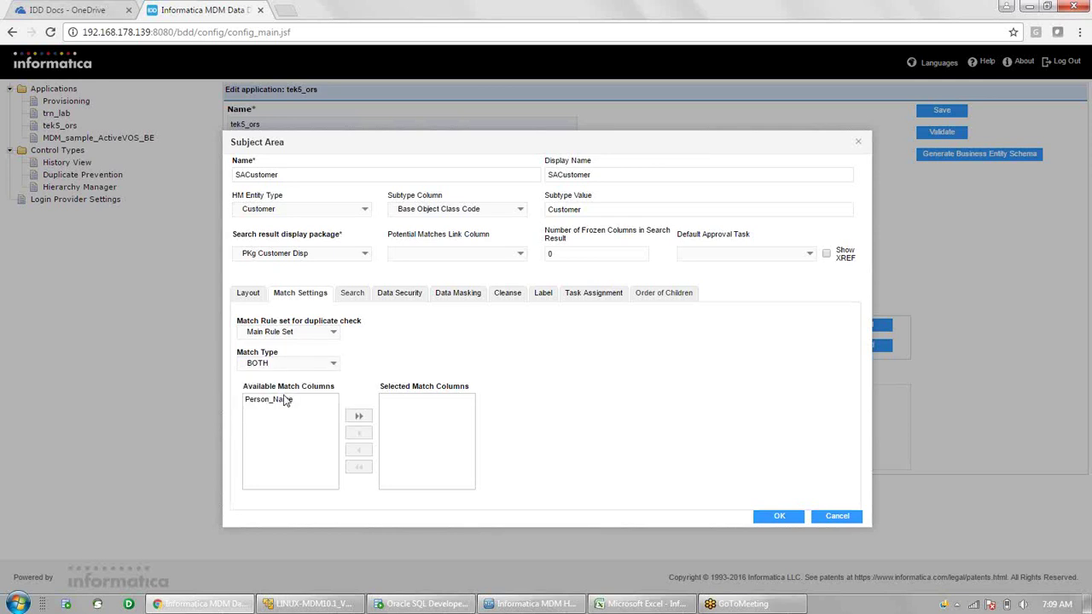
{"action": "left_click", "coordinate": [360, 417]}
{"action": "left_click", "coordinate": [406, 295]}
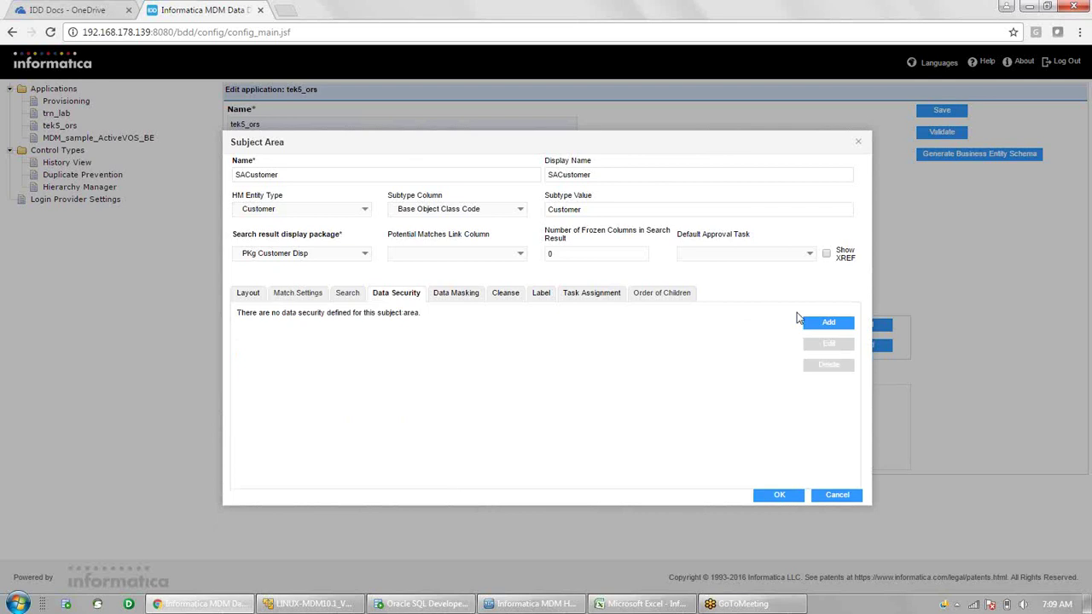
- Add a new data security filter to SACustomer
{"action": "left_click", "coordinate": [826, 324]}
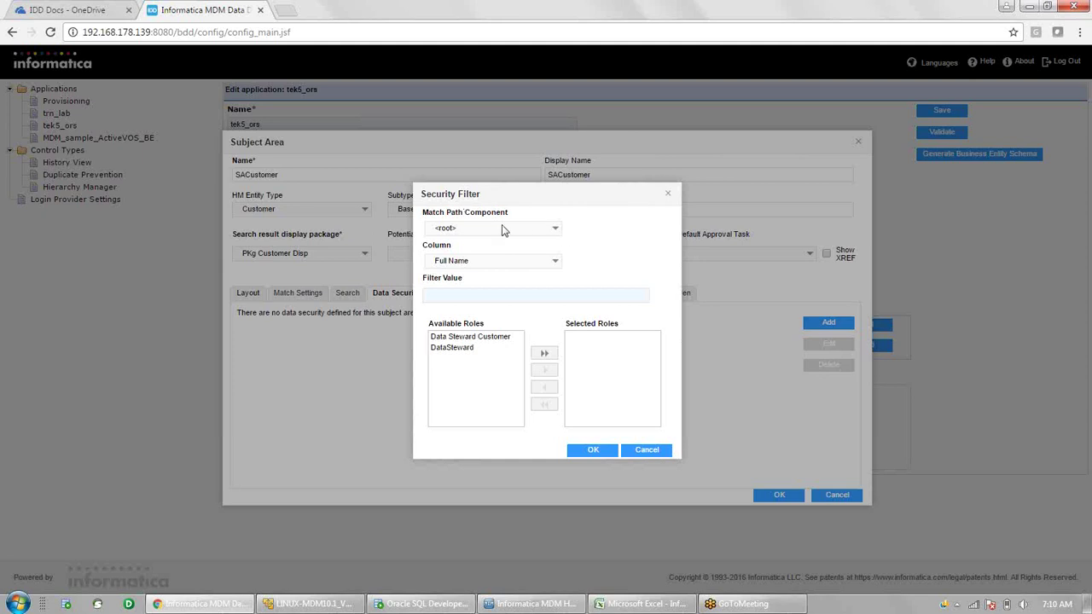
- Make the security filter target Addr's Country Code with filter value IND
{"action": "left_click", "coordinate": [556, 263]}
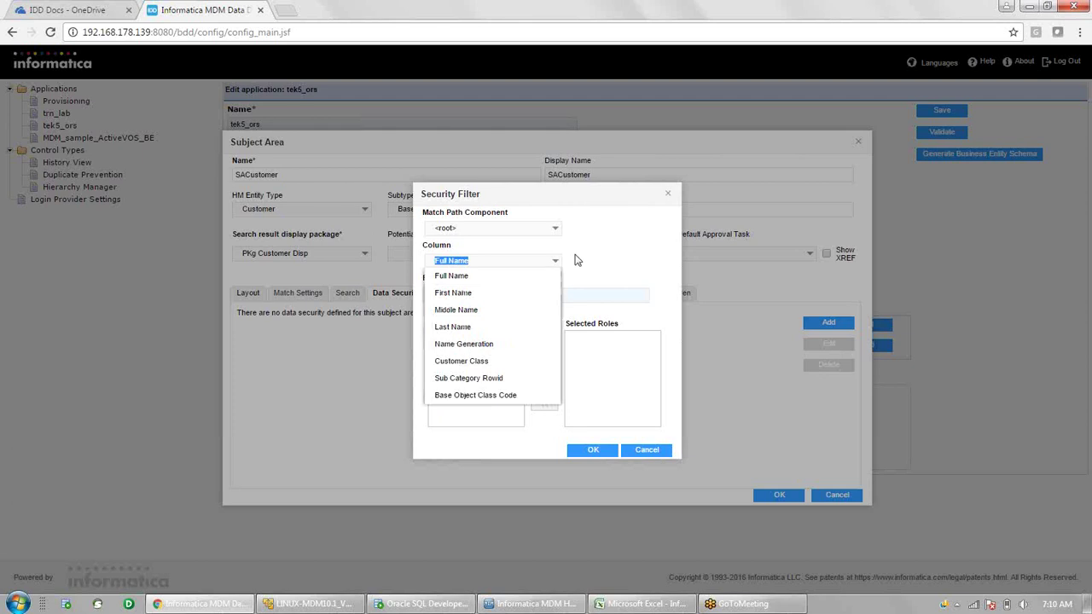
{"action": "left_click", "coordinate": [577, 261]}
{"action": "left_click", "coordinate": [557, 231]}
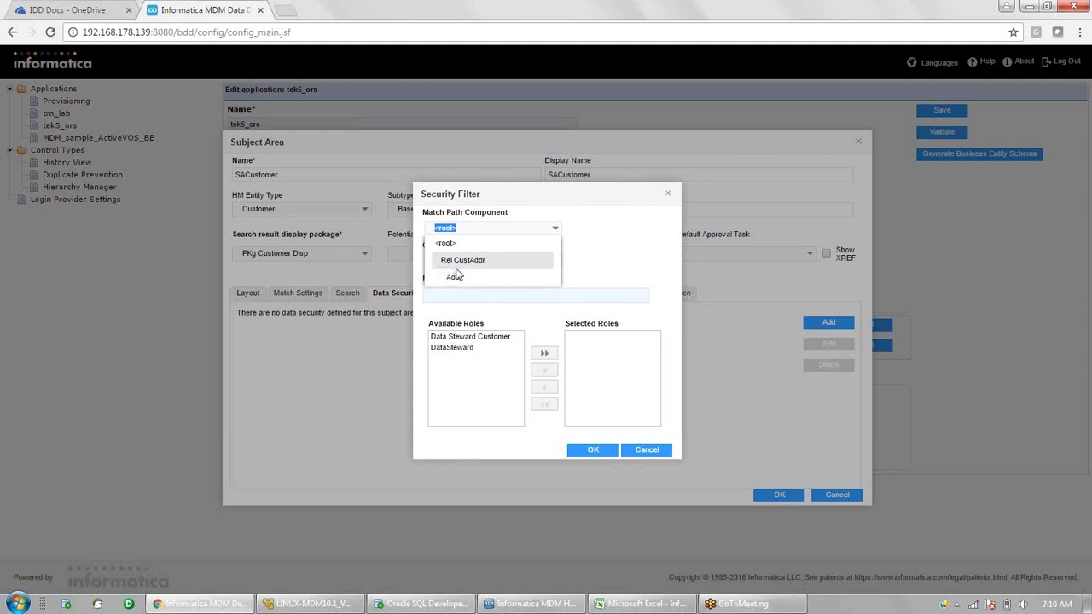
{"action": "left_click", "coordinate": [459, 277]}
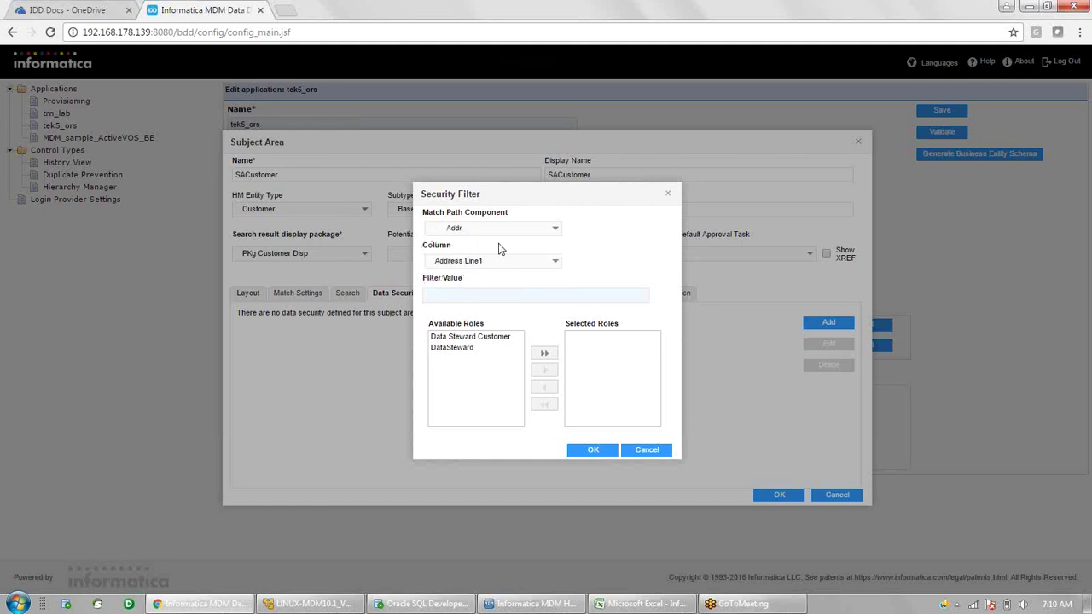
{"action": "left_click", "coordinate": [555, 264]}
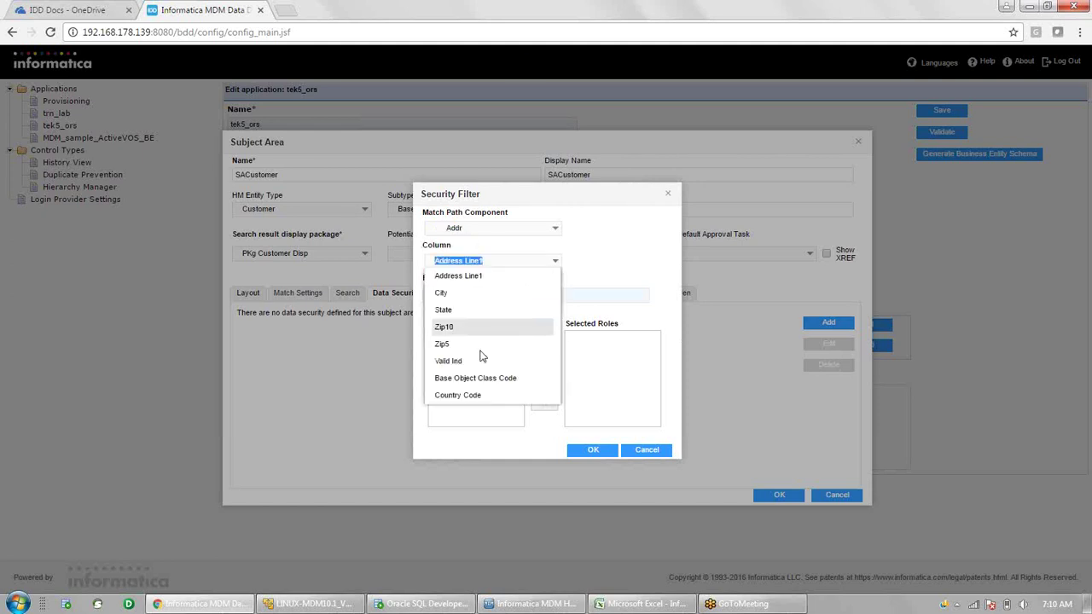
{"action": "left_click", "coordinate": [473, 395]}
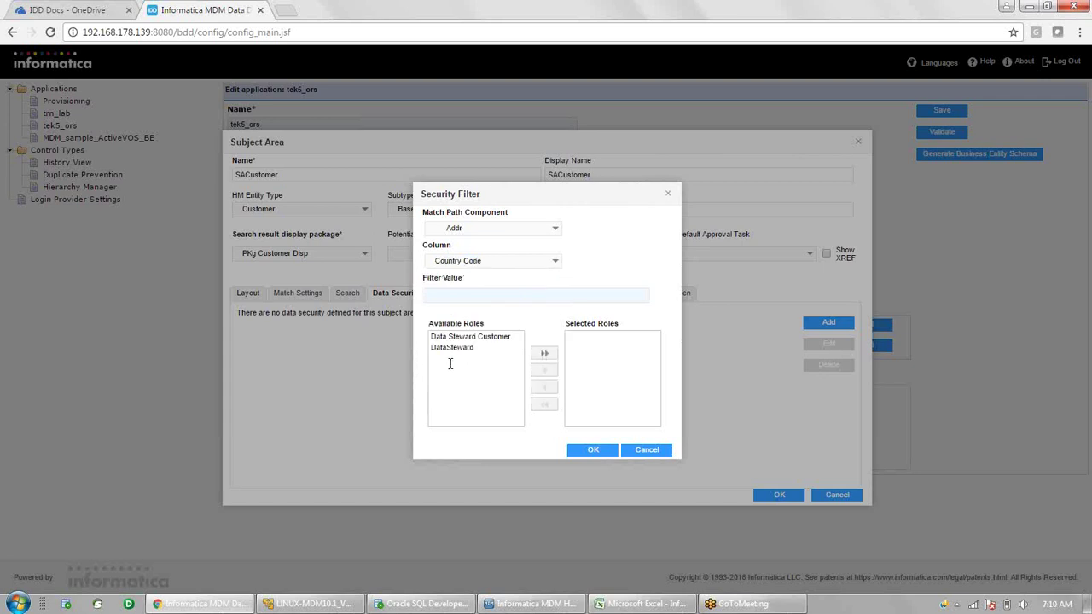
{"action": "type", "text": "IND"}
- Grant the security filter to the DataSteward role
{"action": "left_click", "coordinate": [443, 349]}
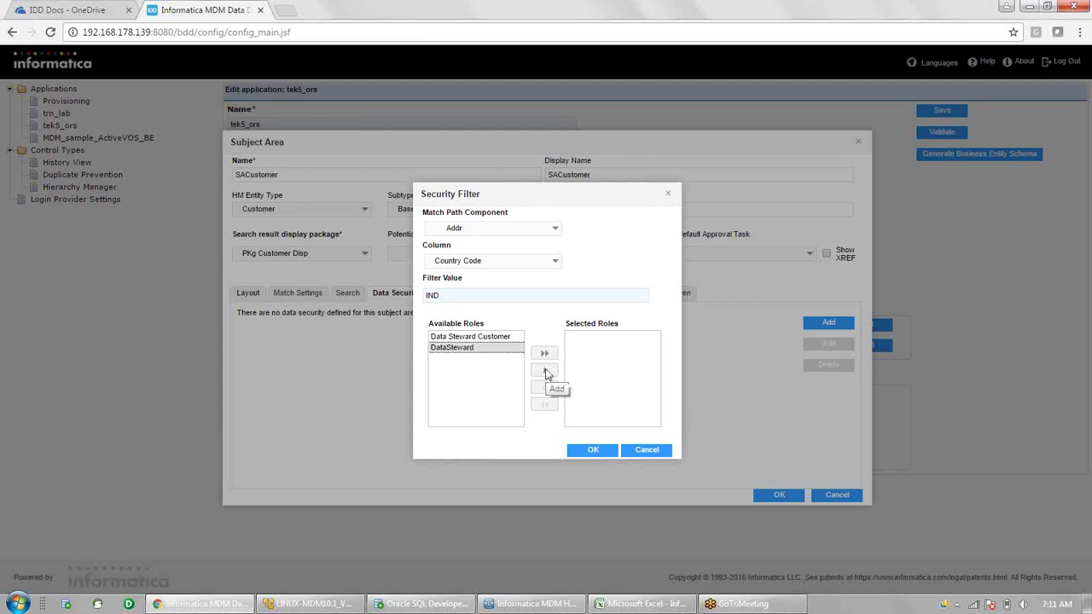
{"action": "left_click", "coordinate": [547, 373]}
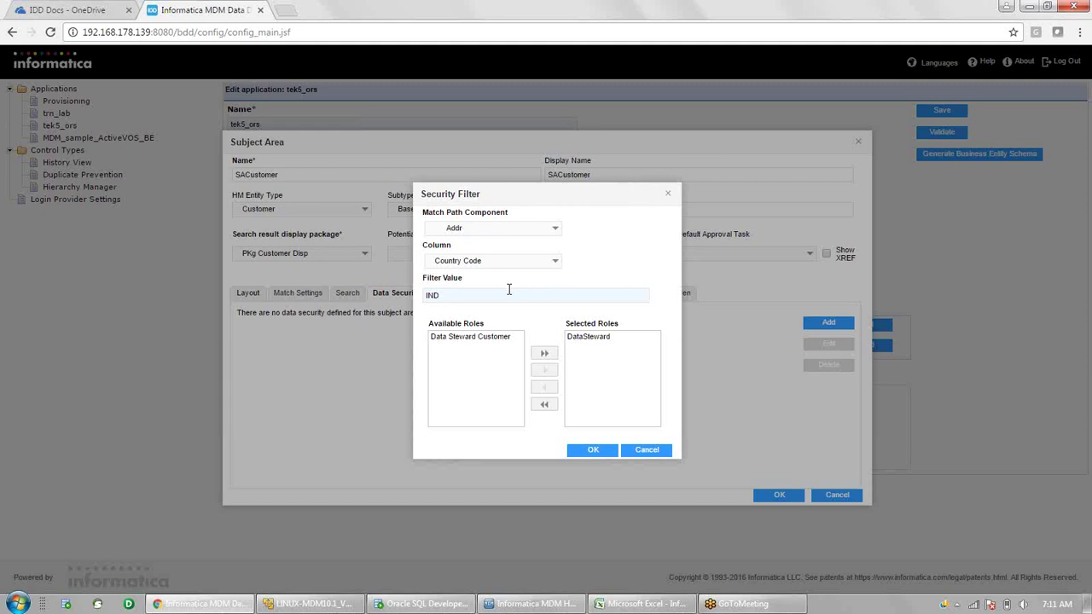
{"action": "left_click", "coordinate": [469, 337]}
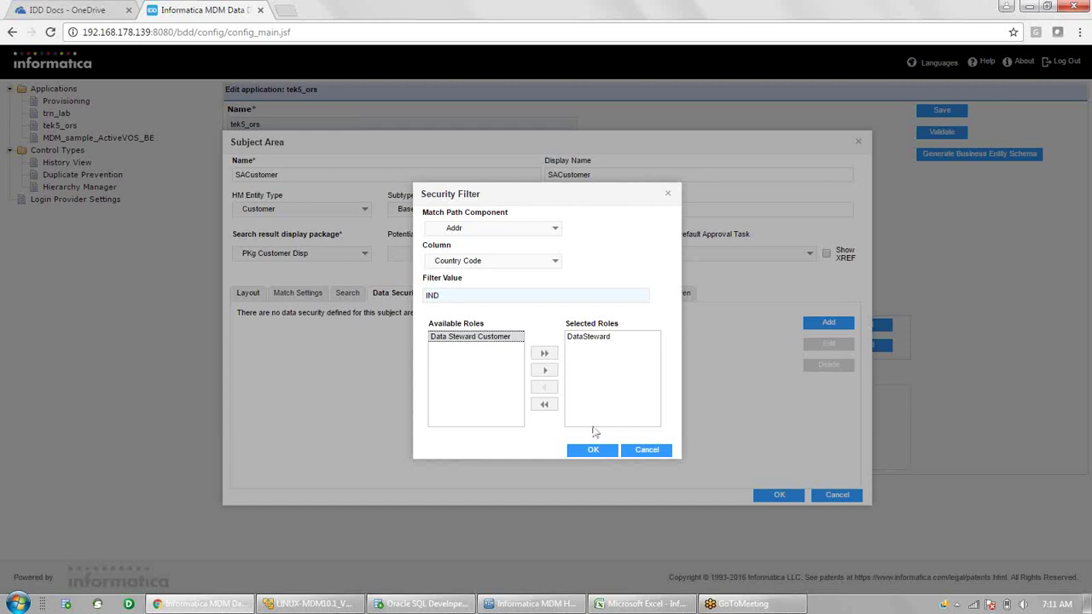
- Save the Addr Country Code = IND security filter for DataSteward
{"action": "left_click", "coordinate": [601, 452]}
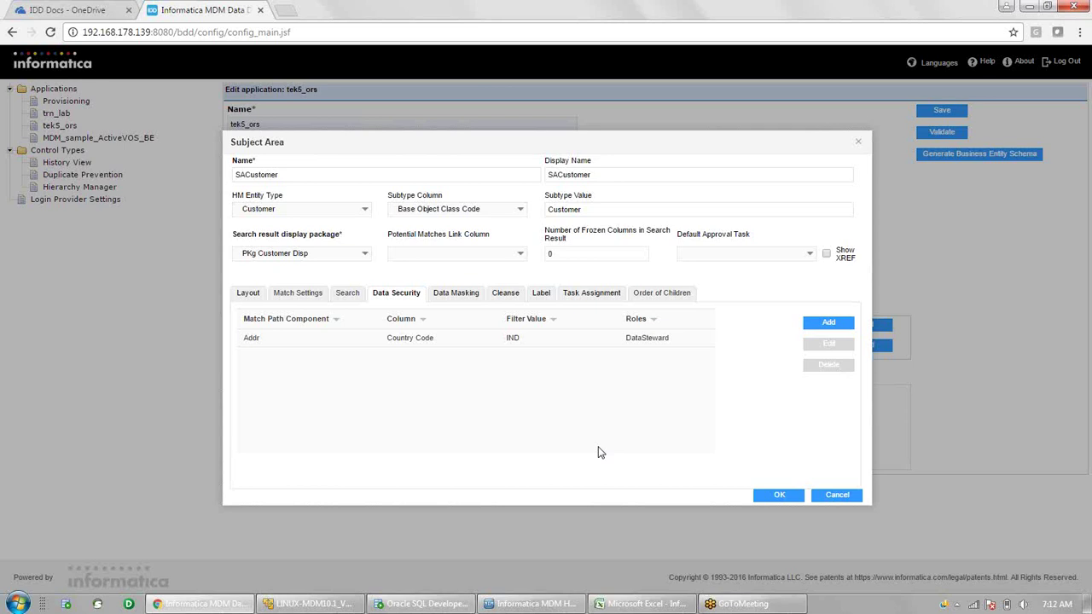
- Switch to SACustomer's Data Masking settings, where no masks are defined yet
{"action": "left_click", "coordinate": [449, 294]}
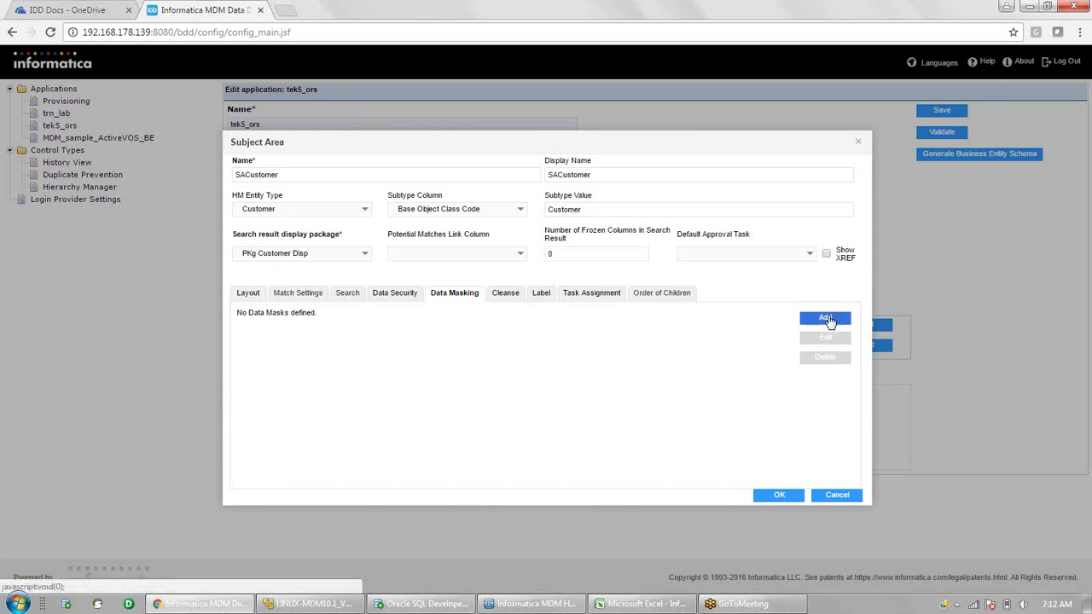
- Add a new data mask on the Middle Name column with mask pattern asdd
{"action": "left_click", "coordinate": [826, 319]}
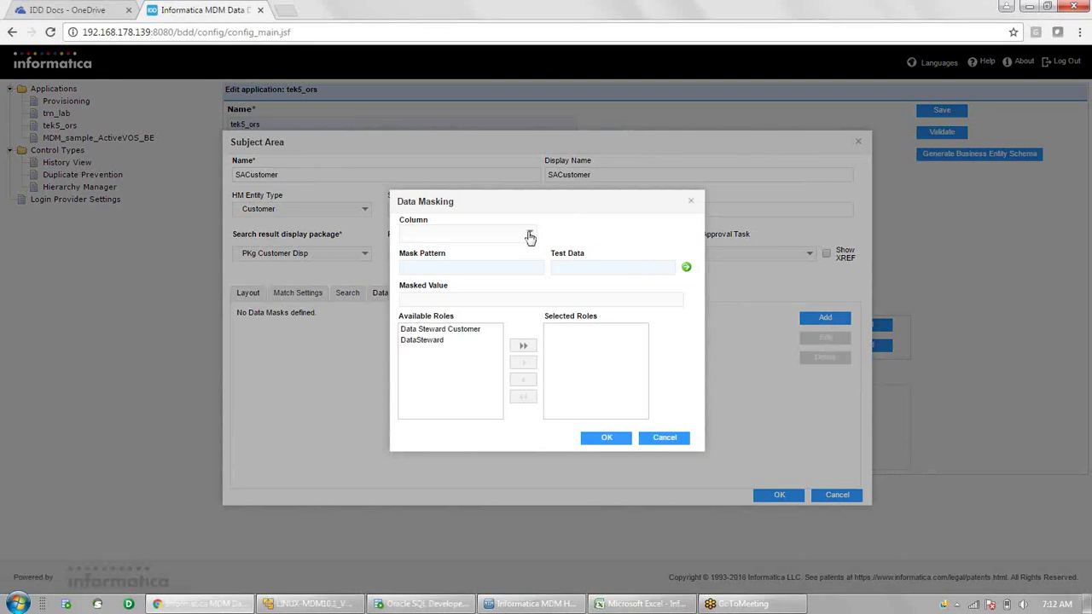
{"action": "left_click", "coordinate": [530, 236]}
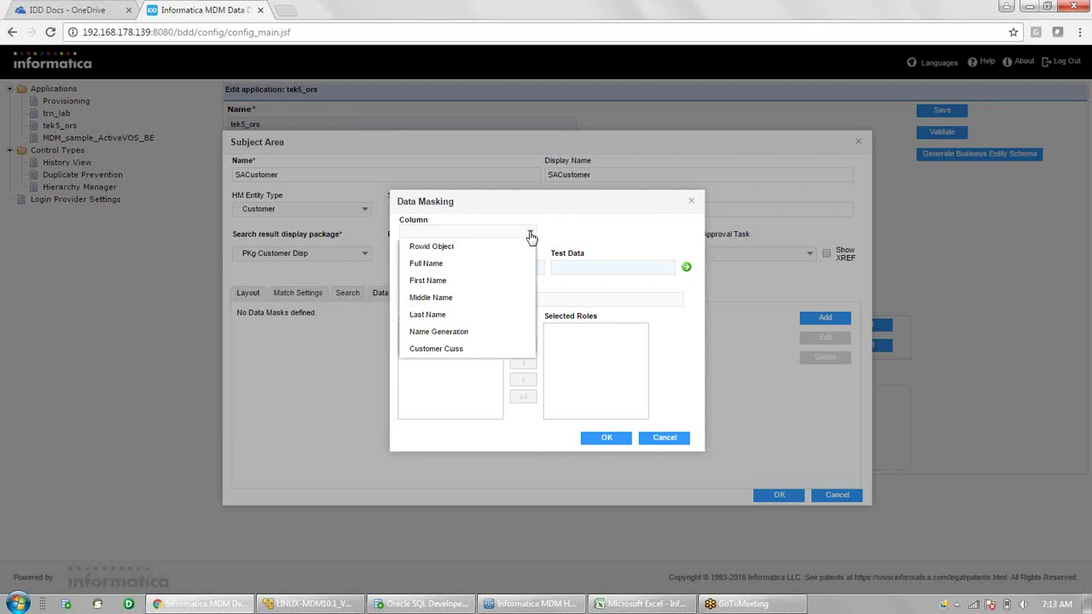
{"action": "left_click", "coordinate": [447, 300]}
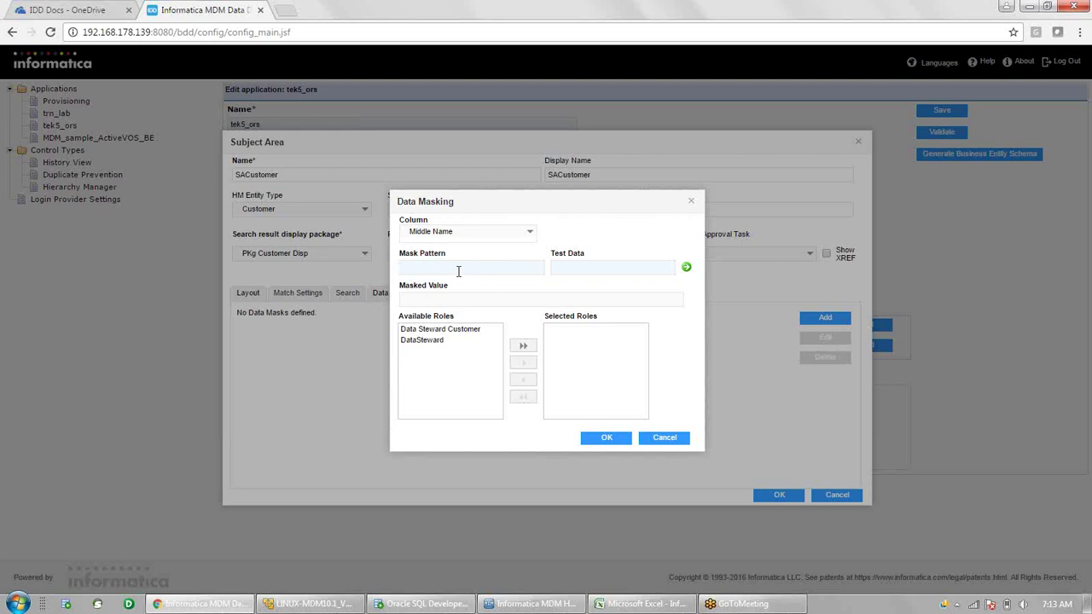
{"action": "type", "text": "asdd"}
- Preview the mask on test data middle1 and select the DataSteward role
{"action": "left_click", "coordinate": [580, 272]}
{"action": "type", "text": "midd"}
{"action": "type", "text": "le1"}
{"action": "left_click", "coordinate": [688, 268]}
{"action": "left_click", "coordinate": [423, 341]}
- Move DataSteward into Selected Roles for the Middle Name mask
{"action": "left_click", "coordinate": [527, 364]}
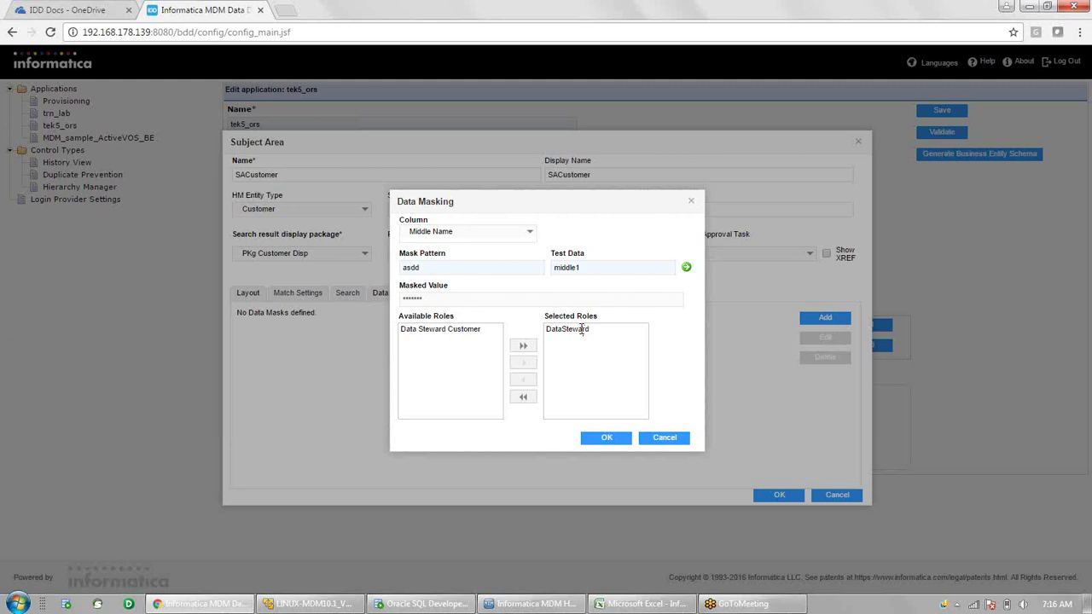
- Save the Middle Name mask for DataSteward and show SACustomer's Cleanse settings
{"action": "left_click", "coordinate": [582, 330]}
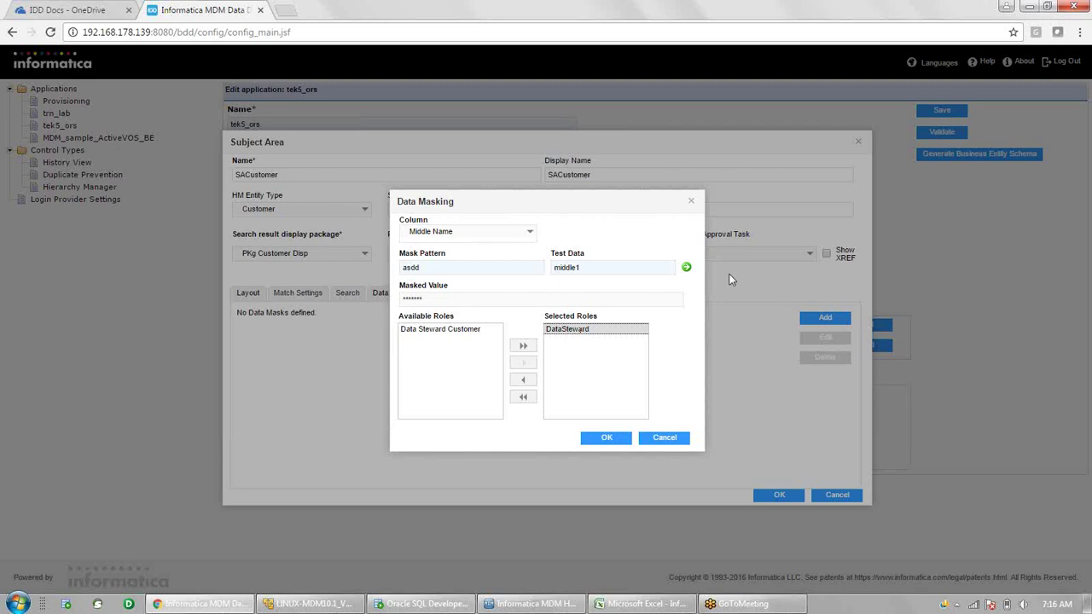
{"action": "left_click", "coordinate": [612, 442]}
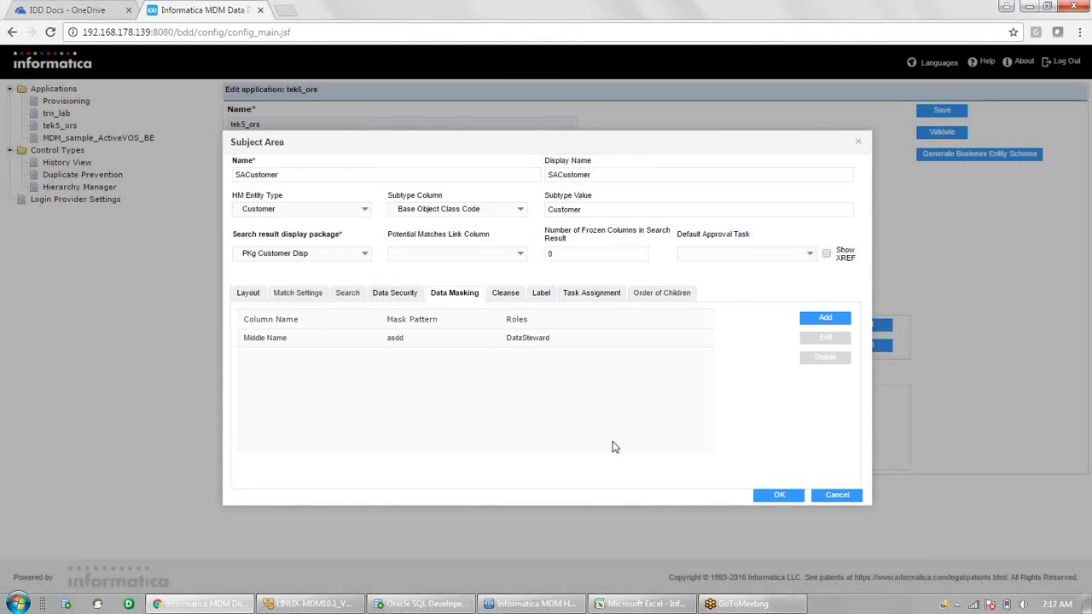
{"action": "left_click", "coordinate": [506, 295]}
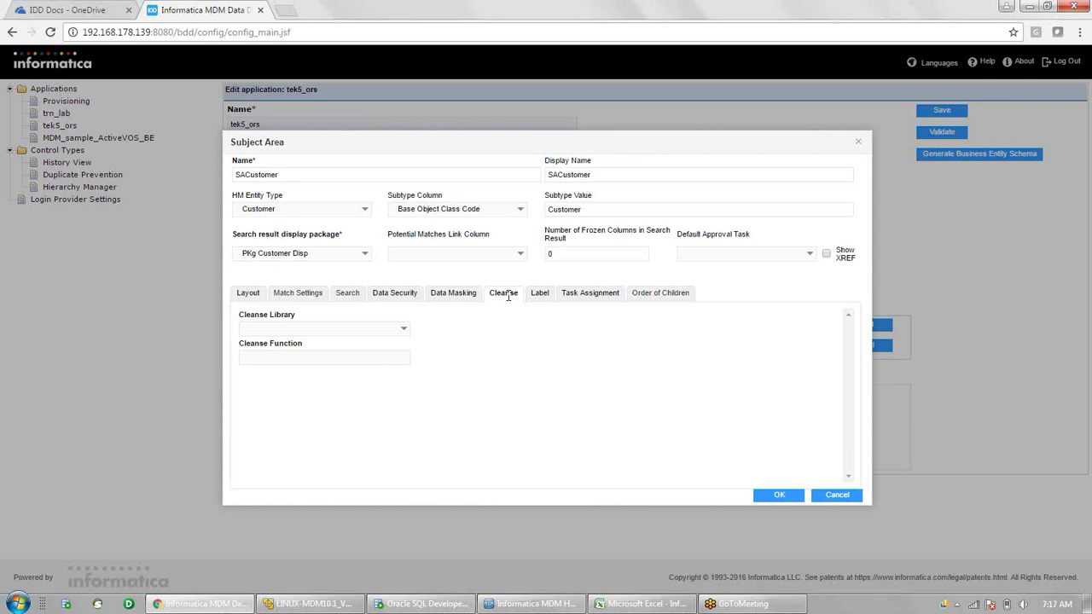
- Set the cleanse library to Tek3 and the cleanse function to CleanseName
{"action": "left_click", "coordinate": [403, 334]}
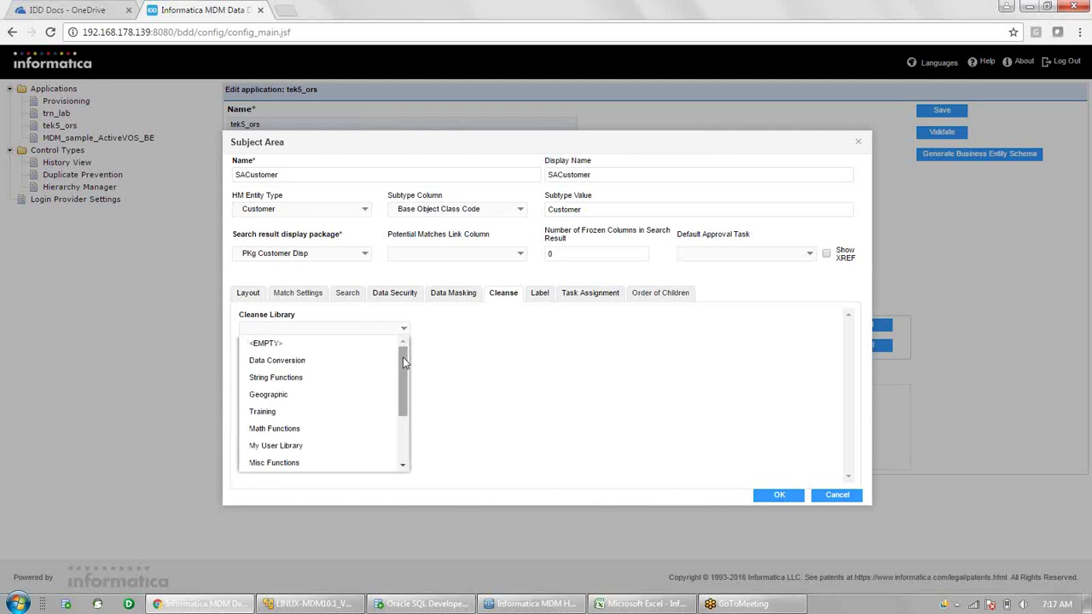
{"action": "left_click_drag", "start_coordinate": [402, 365], "coordinate": [401, 387]}
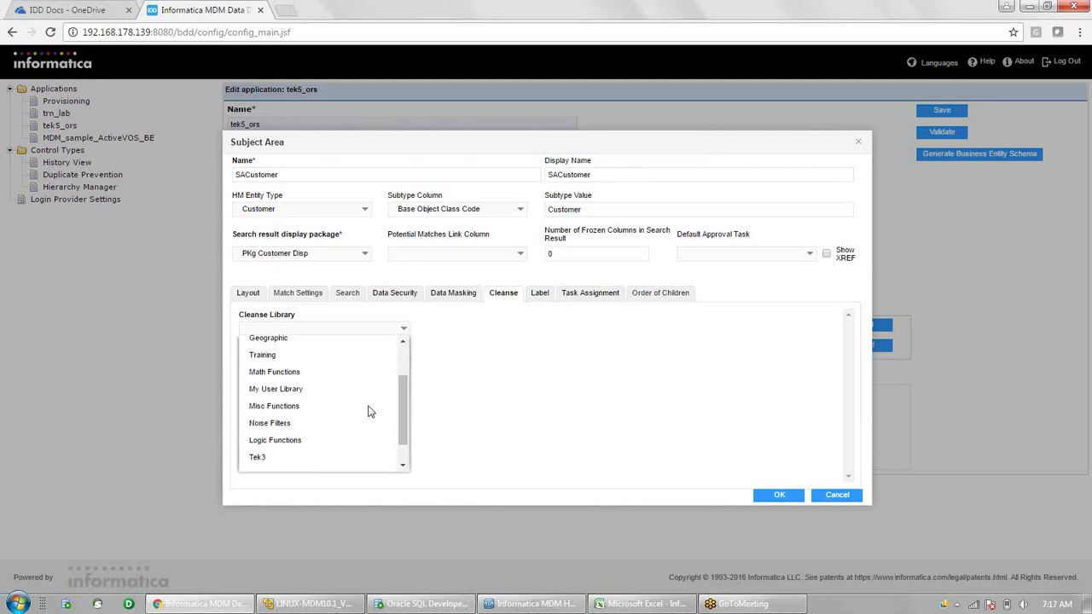
{"action": "left_click", "coordinate": [322, 457]}
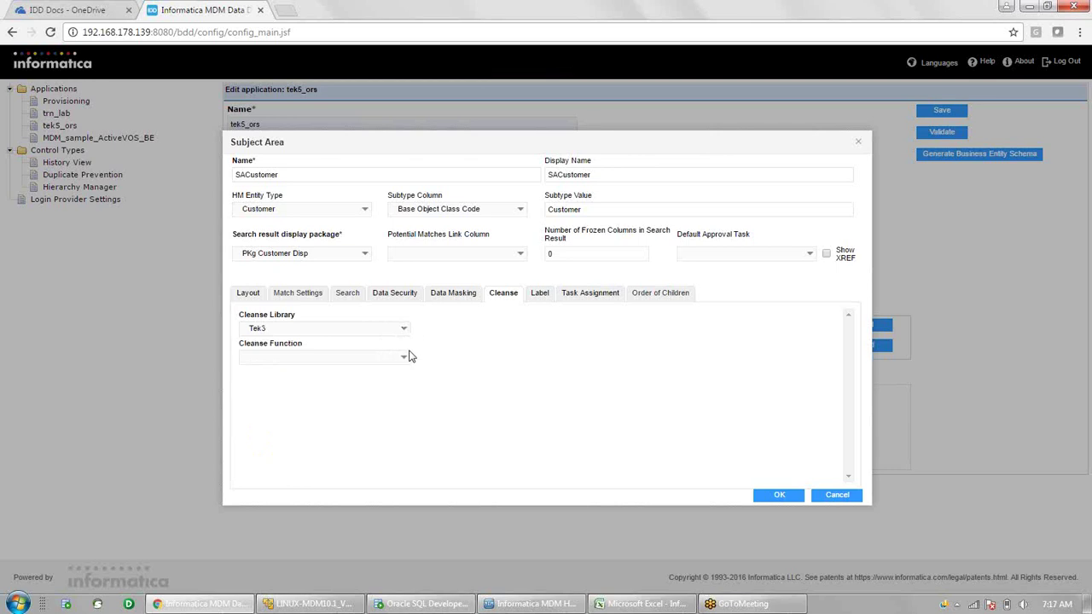
{"action": "left_click", "coordinate": [404, 360]}
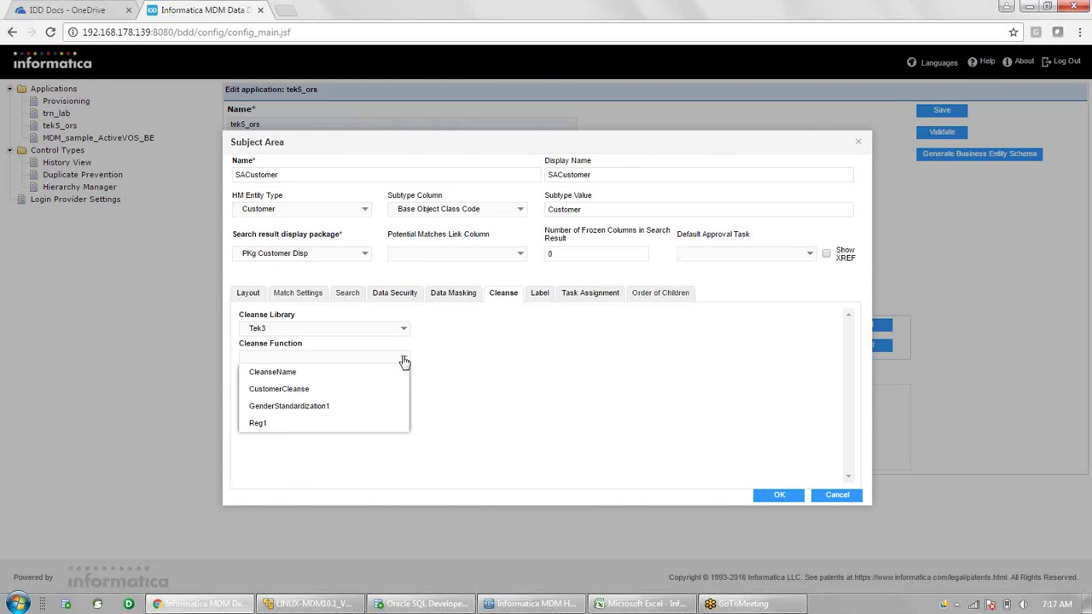
{"action": "left_click", "coordinate": [345, 378]}
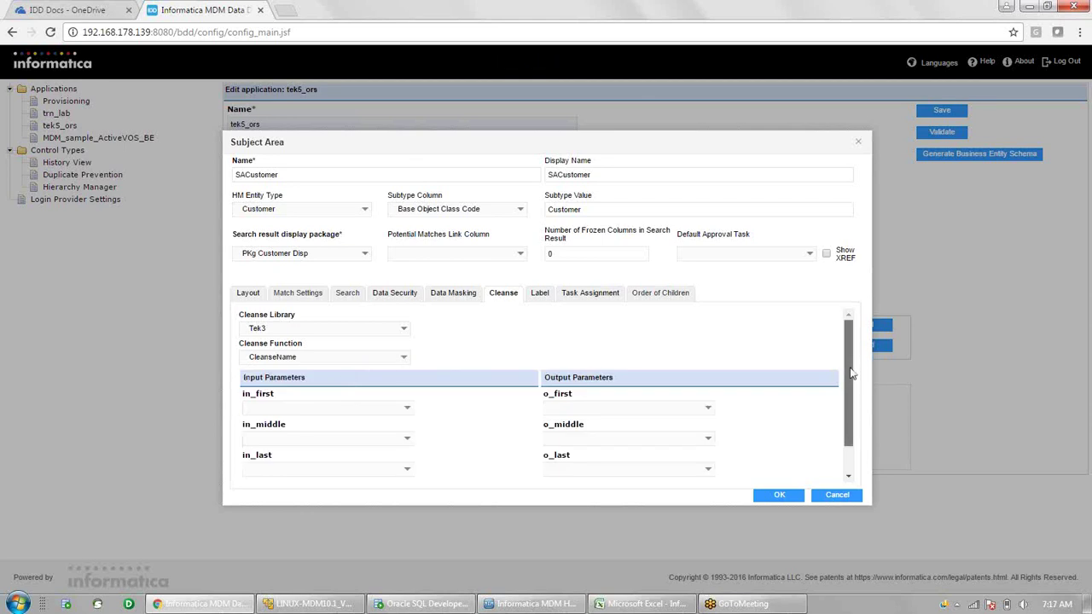
- Map CleanseName inputs in_first, in_middle, in_last to First Name, Middle Name, Last Name
{"action": "left_click_drag", "start_coordinate": [850, 373], "coordinate": [850, 401]}
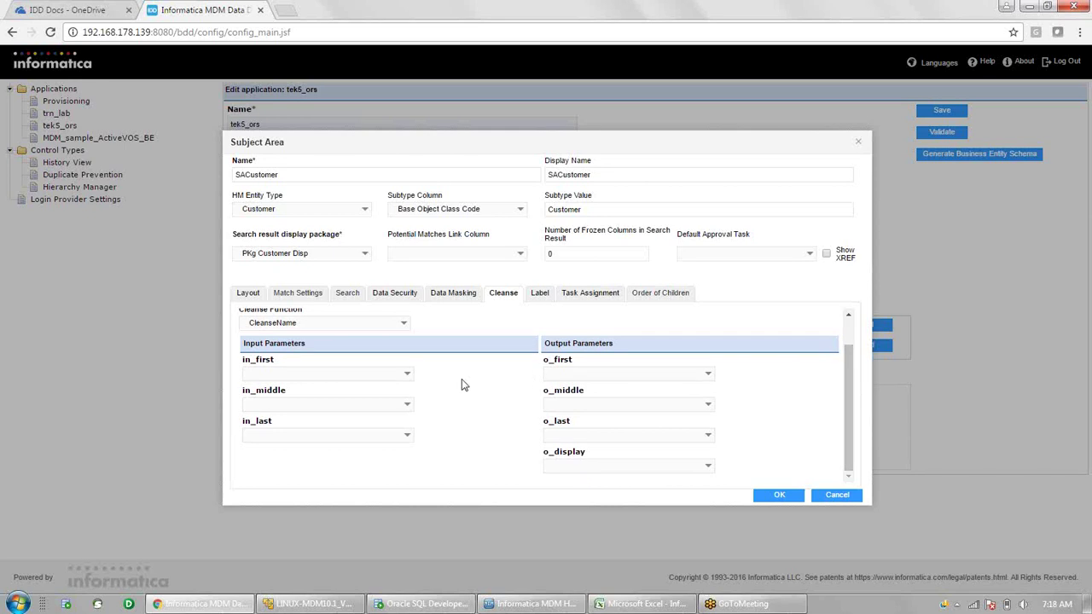
{"action": "left_click", "coordinate": [406, 379]}
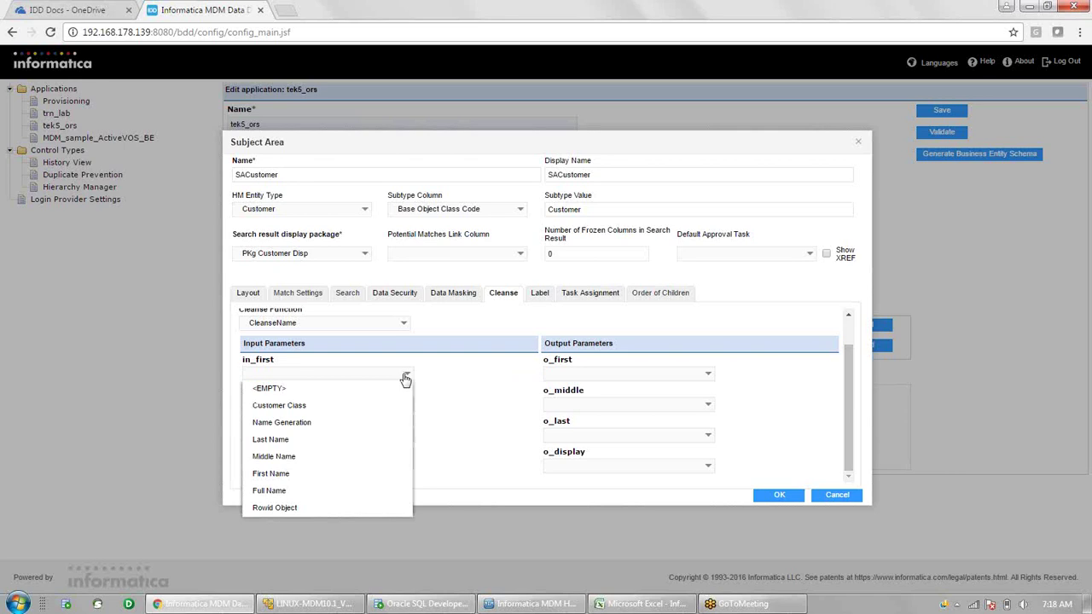
{"action": "left_click", "coordinate": [372, 473]}
{"action": "left_click", "coordinate": [408, 407]}
{"action": "left_click", "coordinate": [344, 487]}
{"action": "left_click", "coordinate": [408, 435]}
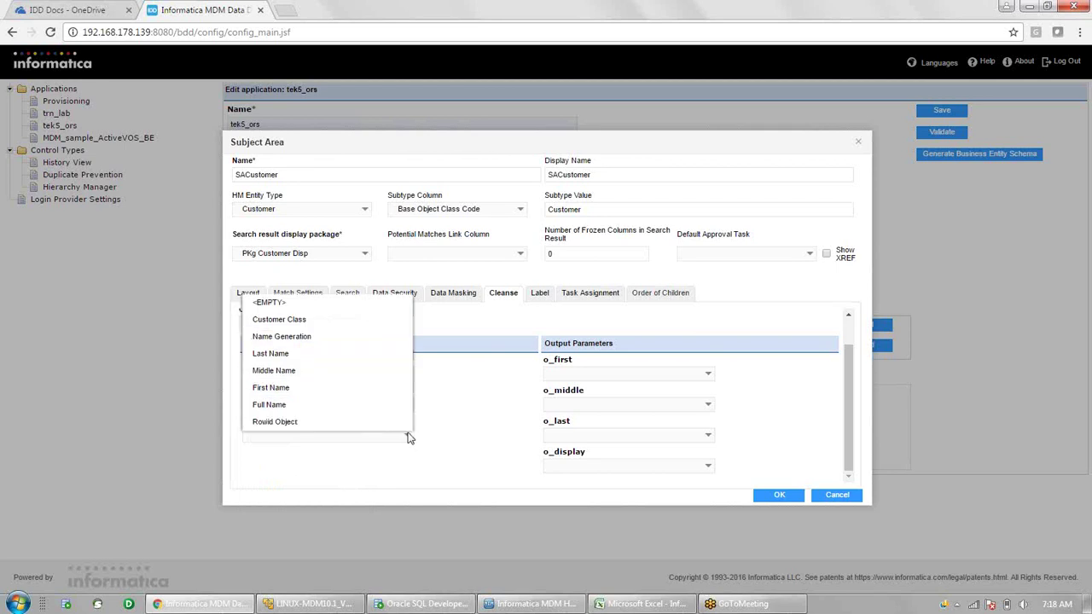
{"action": "left_click", "coordinate": [337, 355]}
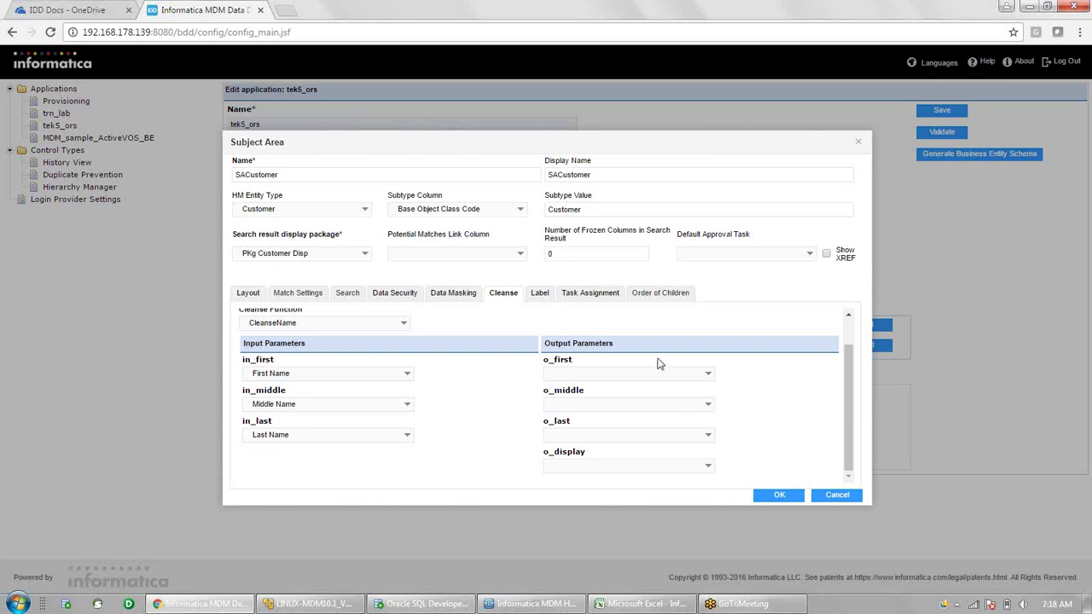
- Map outputs o_first, o_middle, o_last to First Name, Middle Name, Last Name
{"action": "left_click", "coordinate": [708, 376]}
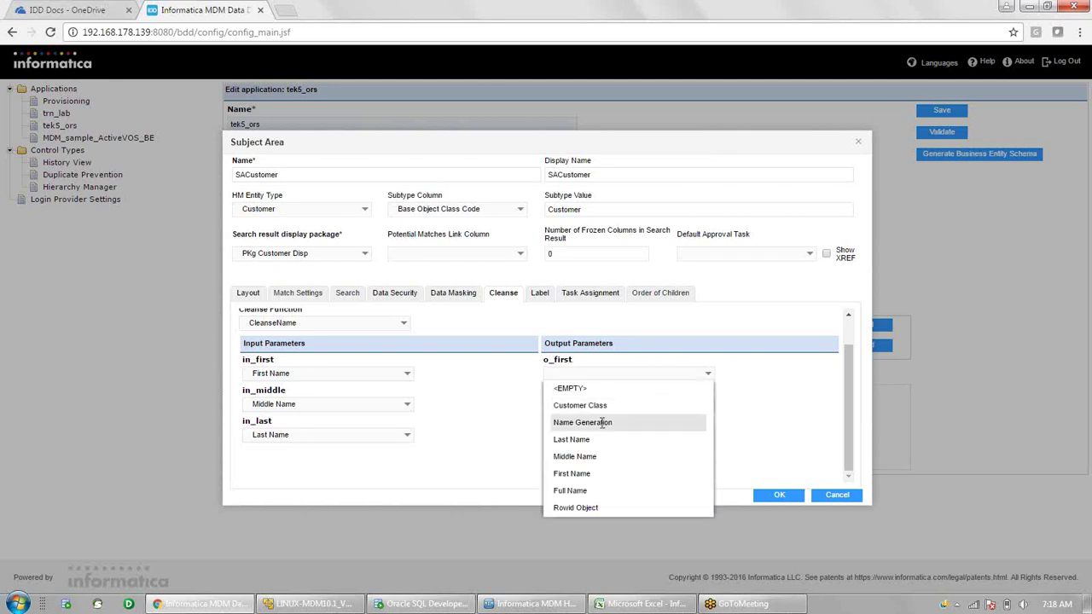
{"action": "left_click", "coordinate": [565, 474]}
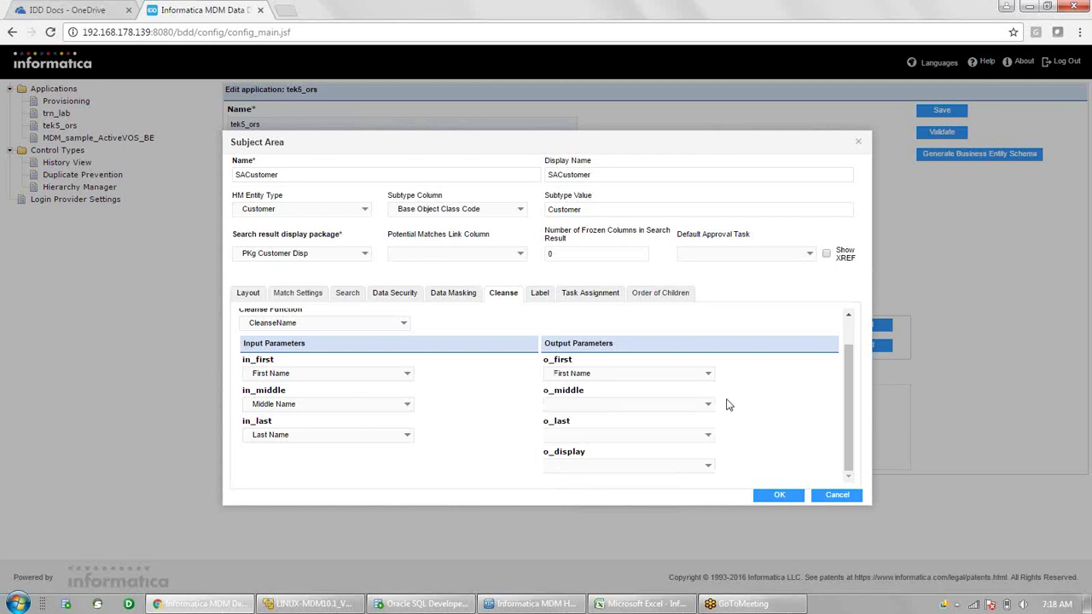
{"action": "left_click", "coordinate": [709, 405]}
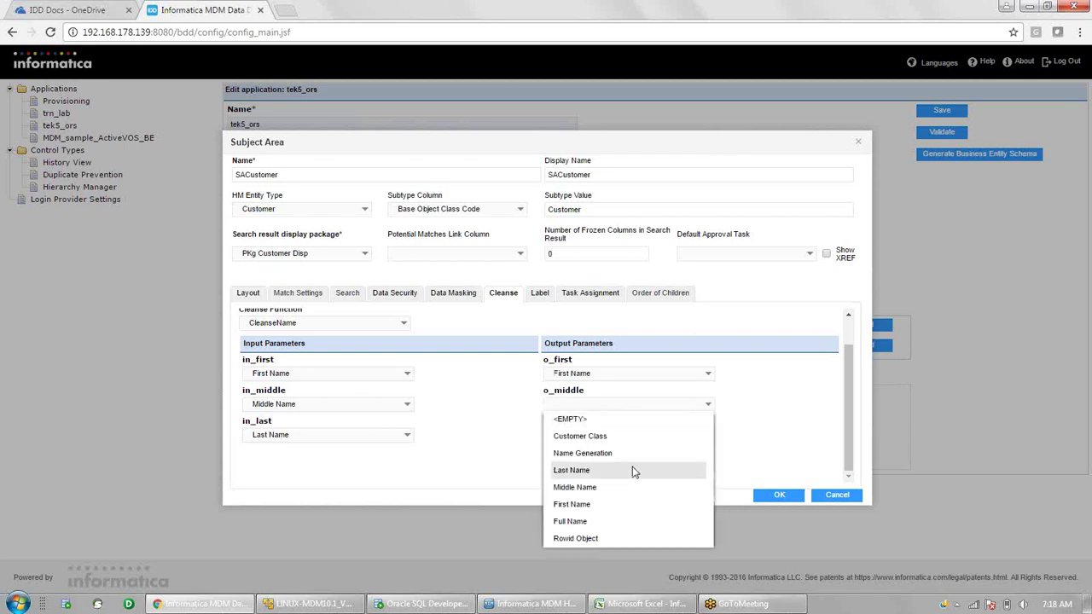
{"action": "left_click", "coordinate": [615, 485]}
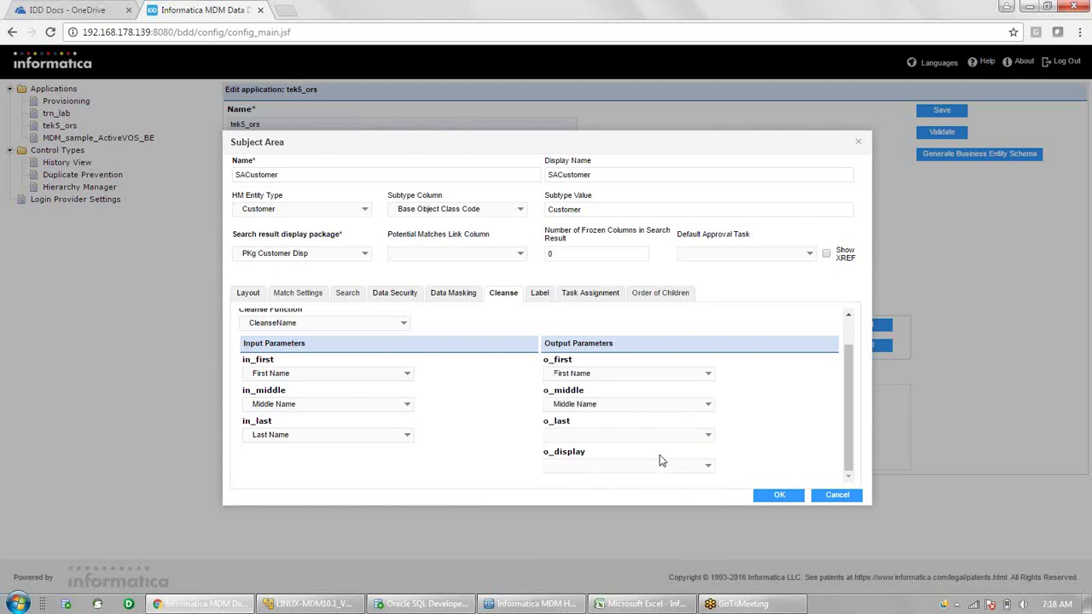
{"action": "left_click", "coordinate": [709, 437]}
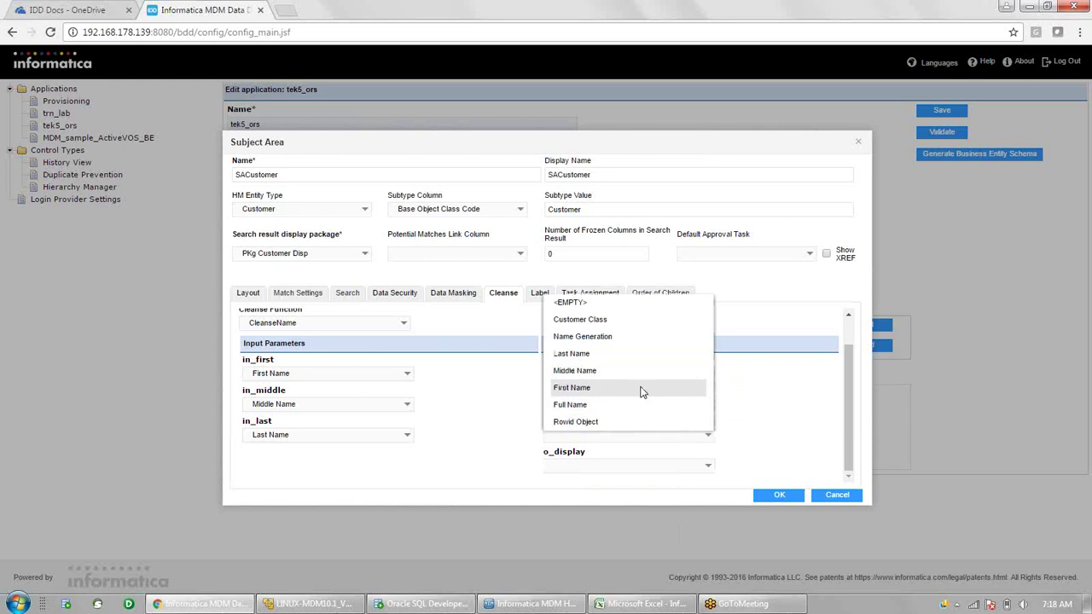
{"action": "left_click", "coordinate": [616, 354]}
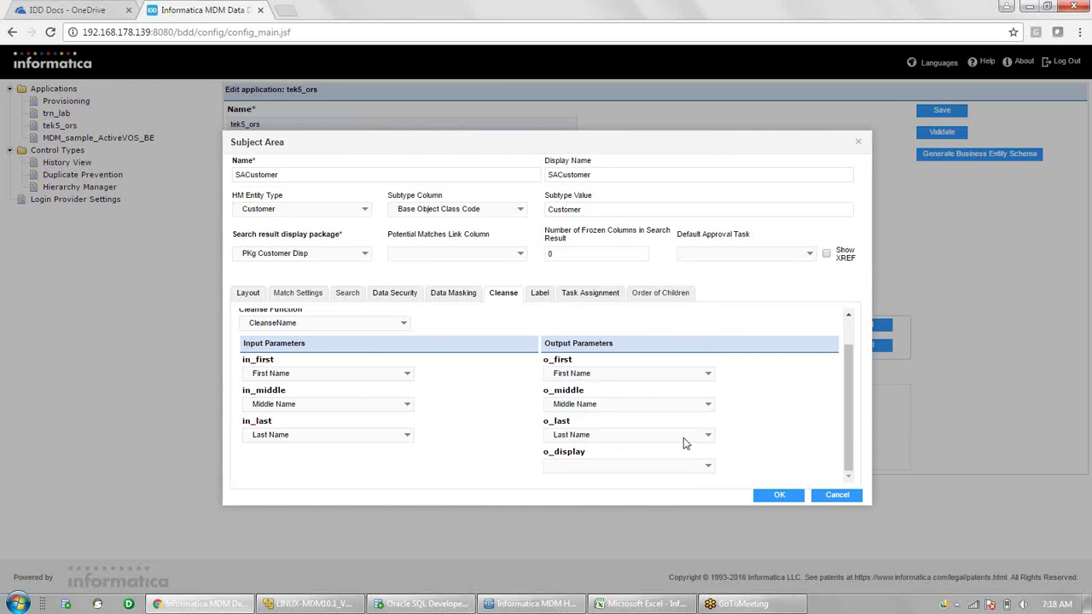
- Map o_display to Full Name, then select Full Name in the Layout settings
{"action": "left_click", "coordinate": [707, 469]}
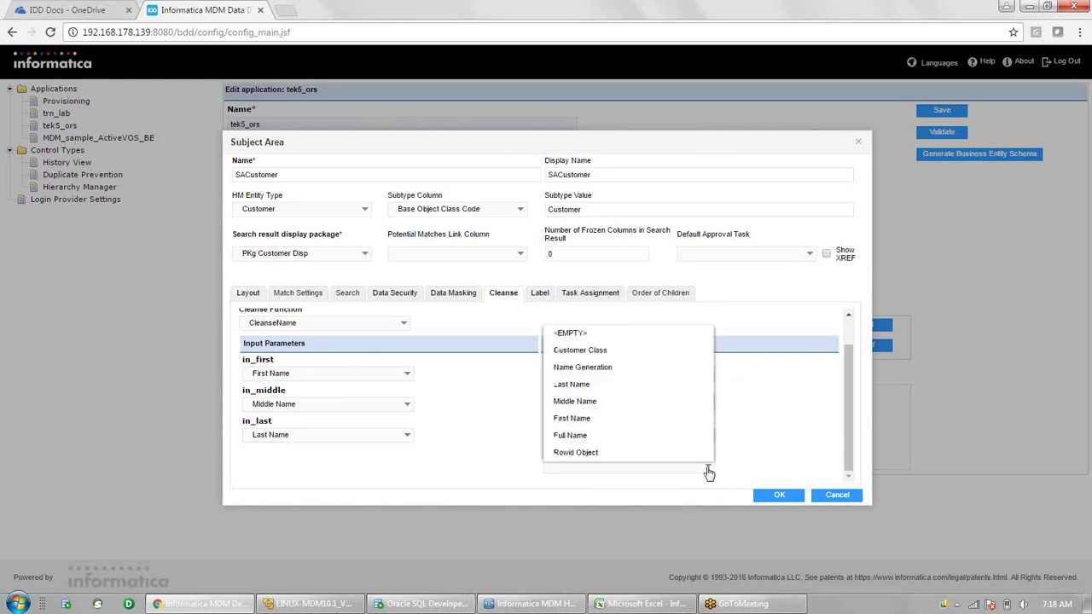
{"action": "left_click", "coordinate": [653, 437]}
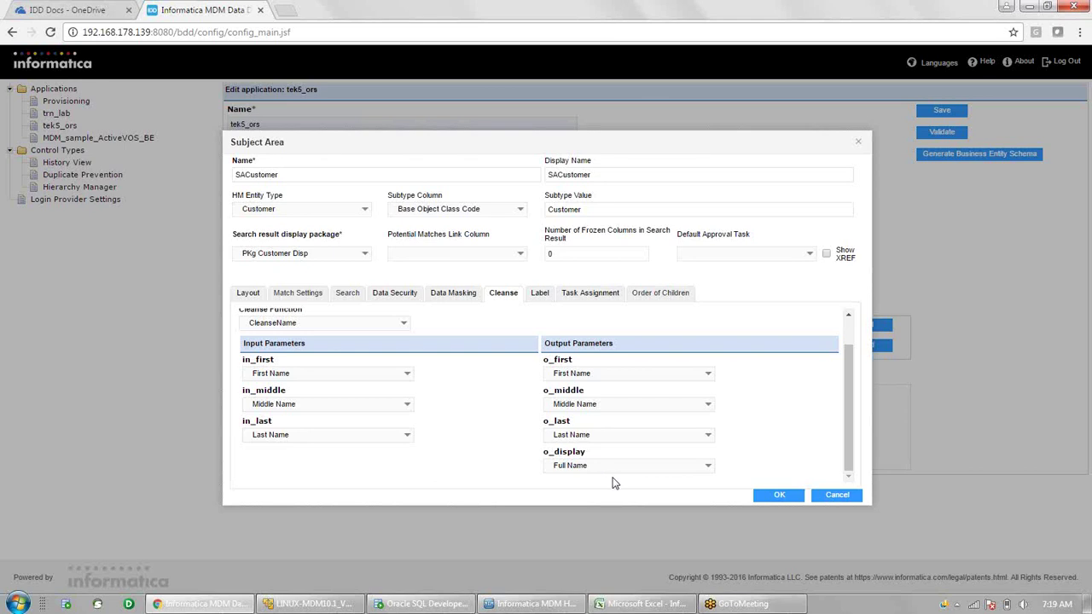
{"action": "left_click", "coordinate": [247, 294]}
{"action": "left_click", "coordinate": [549, 398]}
- Close Full Name's layout options and select the First Name column
{"action": "left_click", "coordinate": [828, 319]}
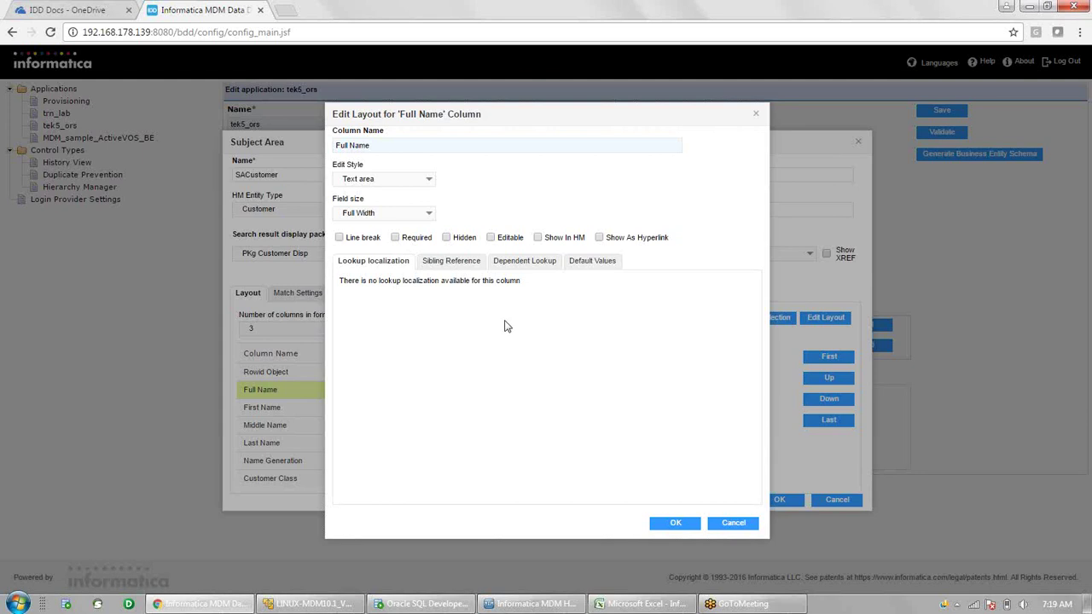
{"action": "left_click", "coordinate": [677, 526]}
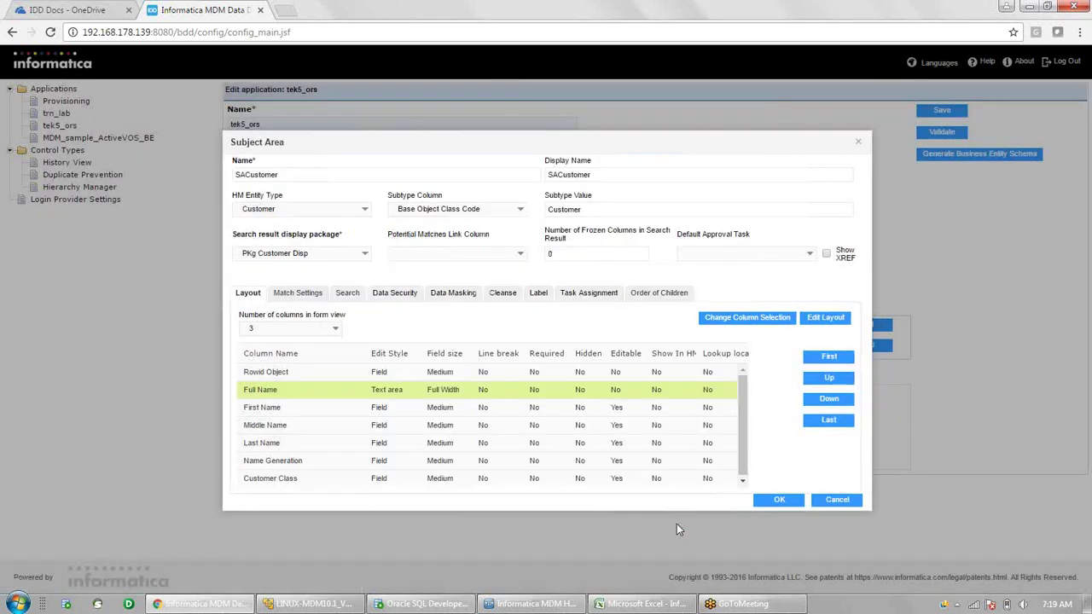
{"action": "left_click", "coordinate": [465, 408]}
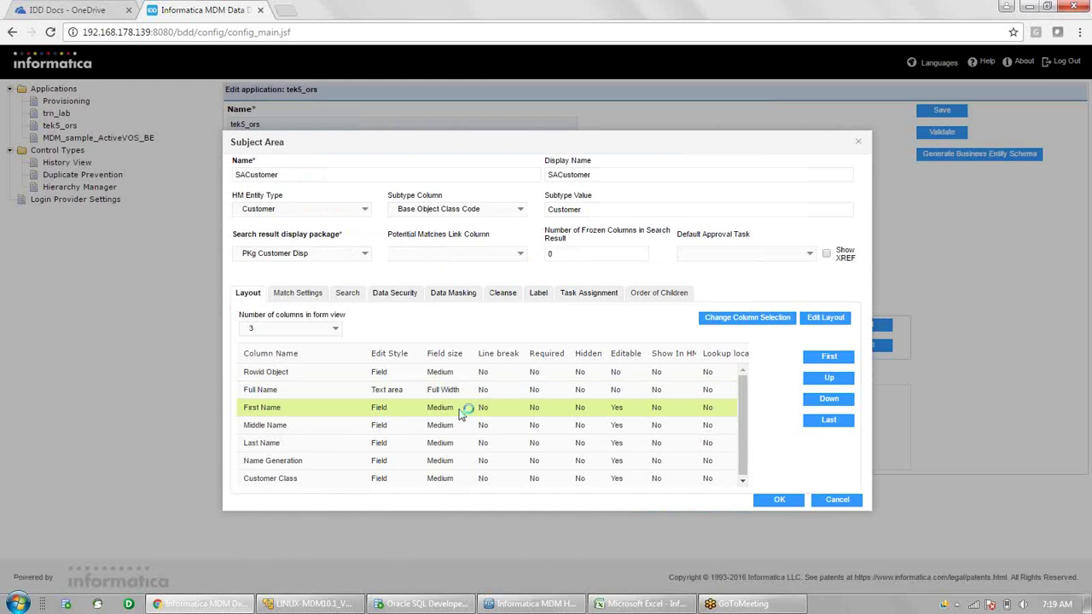
- Mark First Name as Required in its layout and return to the Cleanse mappings
{"action": "left_click", "coordinate": [826, 321]}
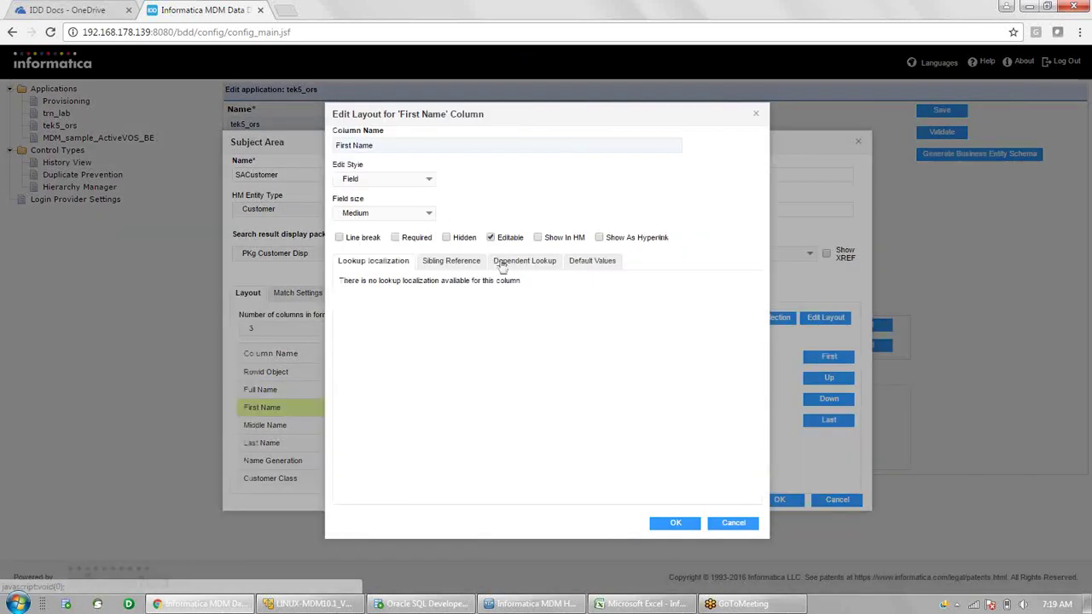
{"action": "left_click", "coordinate": [397, 239]}
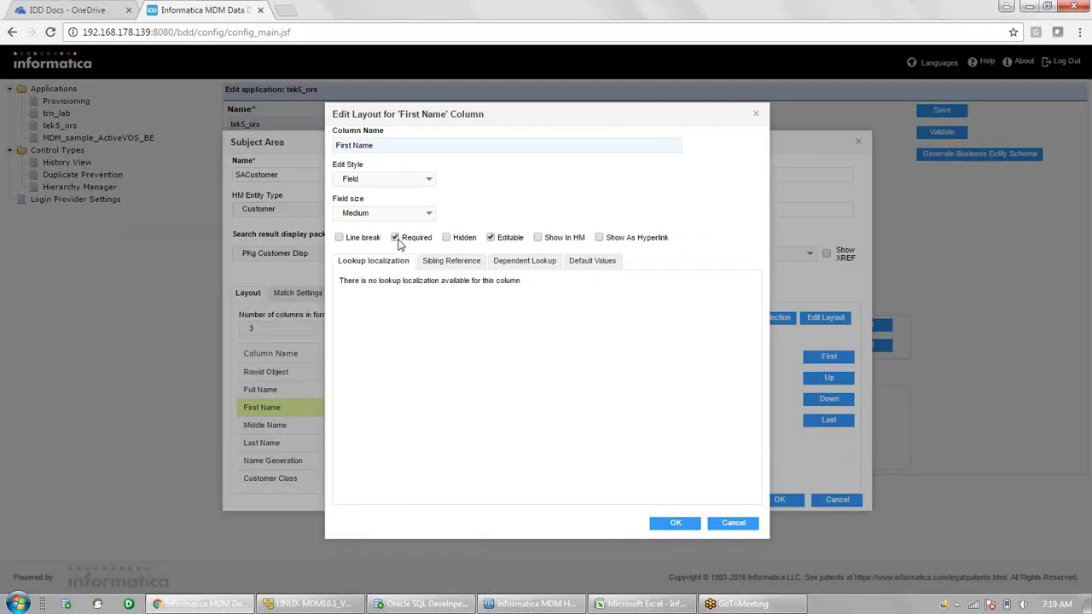
{"action": "left_click", "coordinate": [688, 525]}
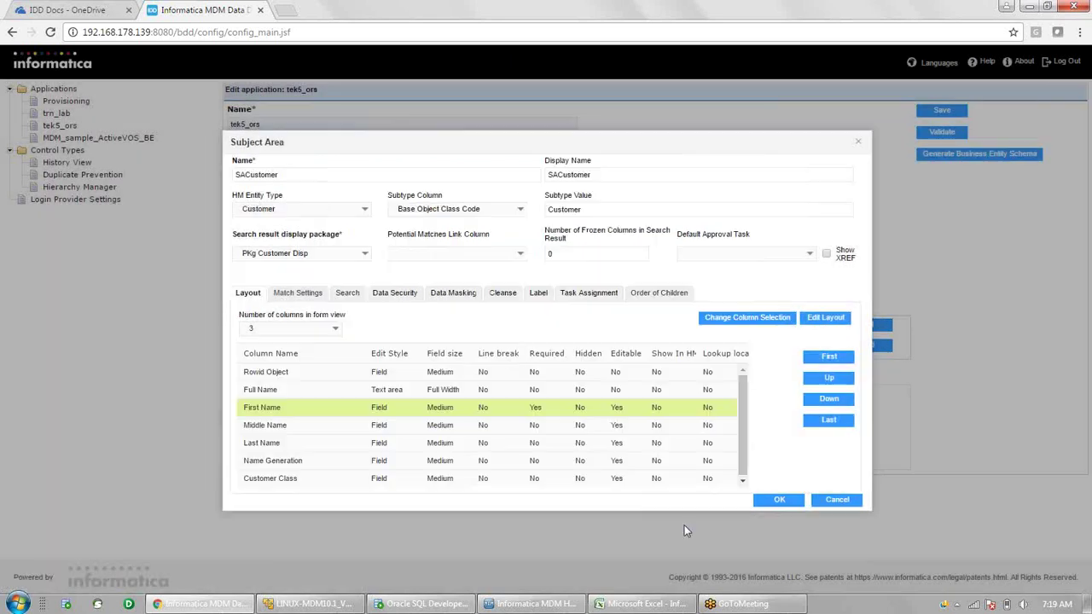
{"action": "left_click", "coordinate": [500, 293]}
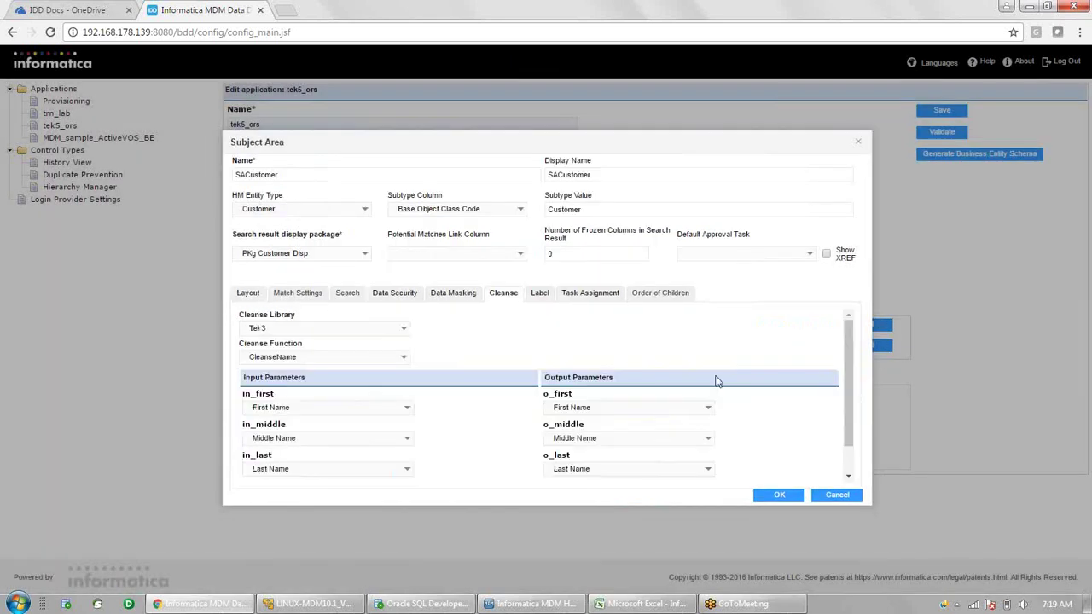
{"action": "left_click_drag", "start_coordinate": [845, 365], "coordinate": [845, 385]}
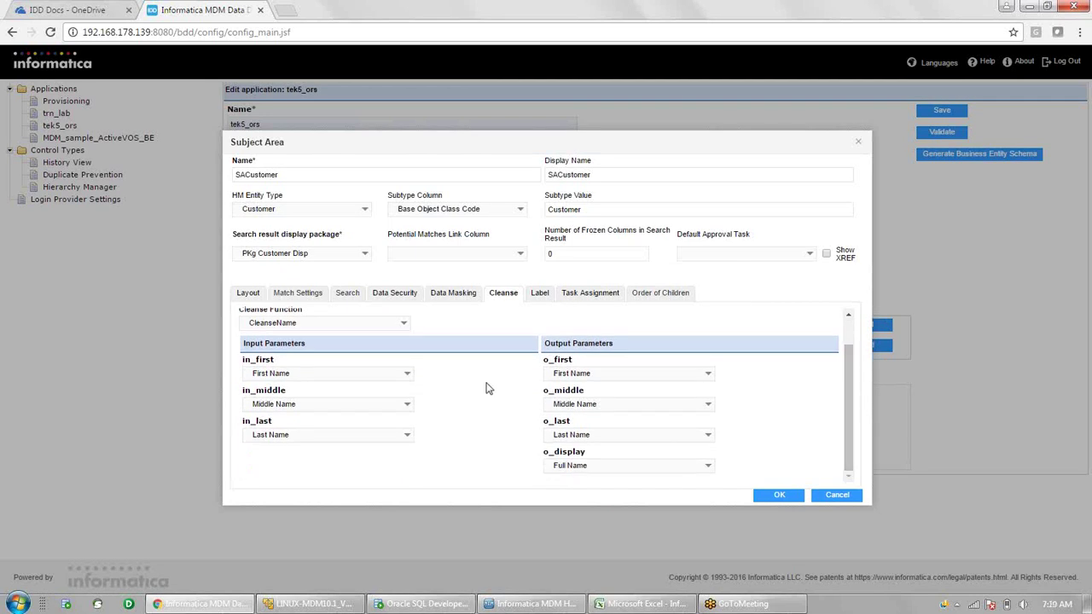
- Show SACustomer's Label settings and move the Subject Area dialog higher up
{"action": "left_click", "coordinate": [539, 295]}
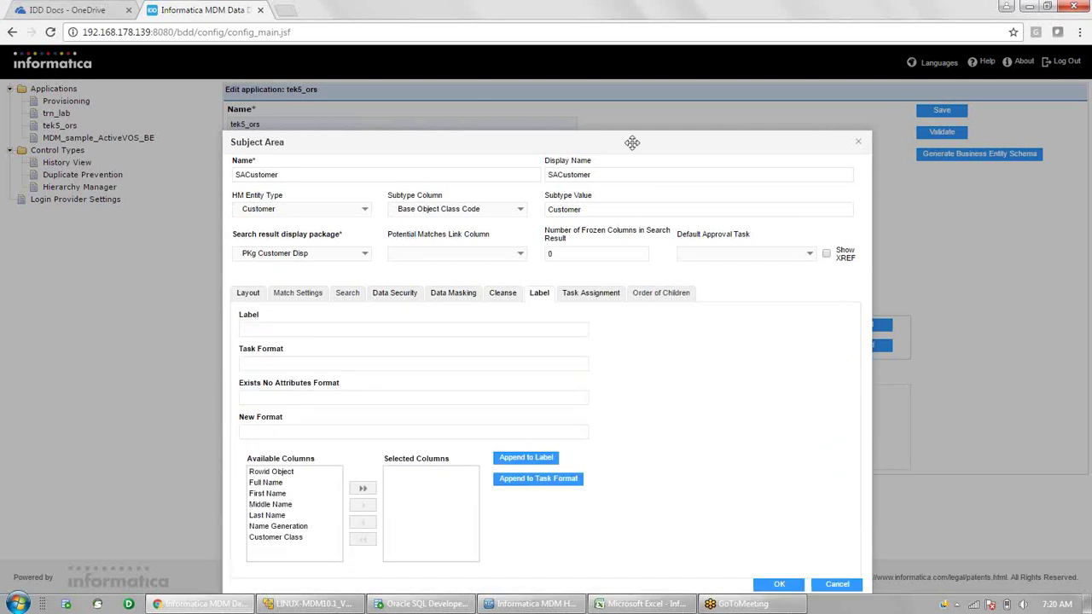
{"action": "left_click_drag", "start_coordinate": [632, 143], "coordinate": [628, 84]}
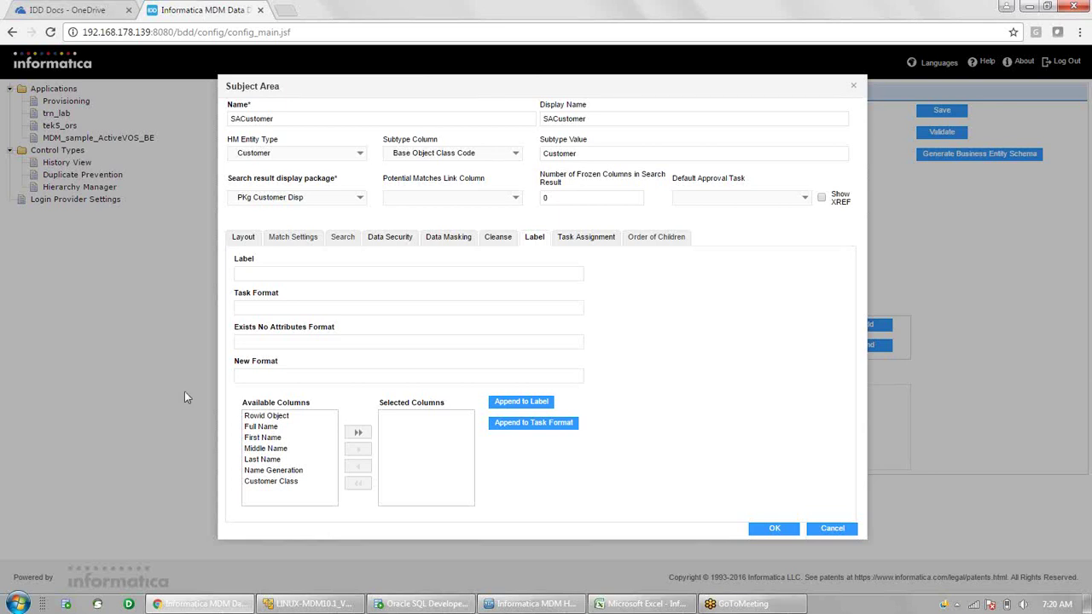
- Move First Name to Selected Columns and append it to the SACustomer label as {First Name}
{"action": "left_click", "coordinate": [264, 439]}
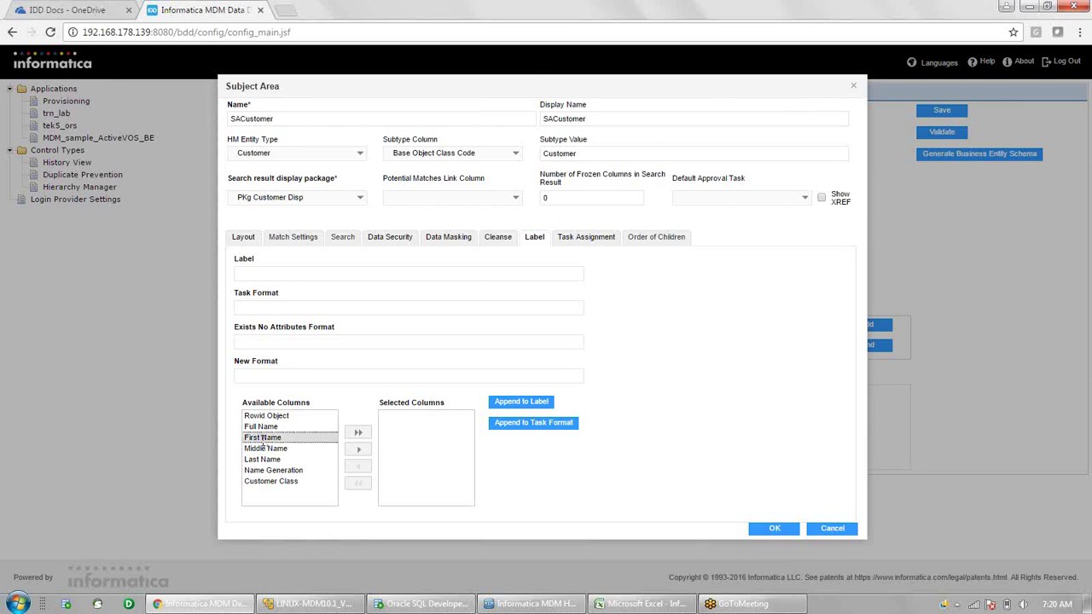
{"action": "left_click", "coordinate": [359, 451]}
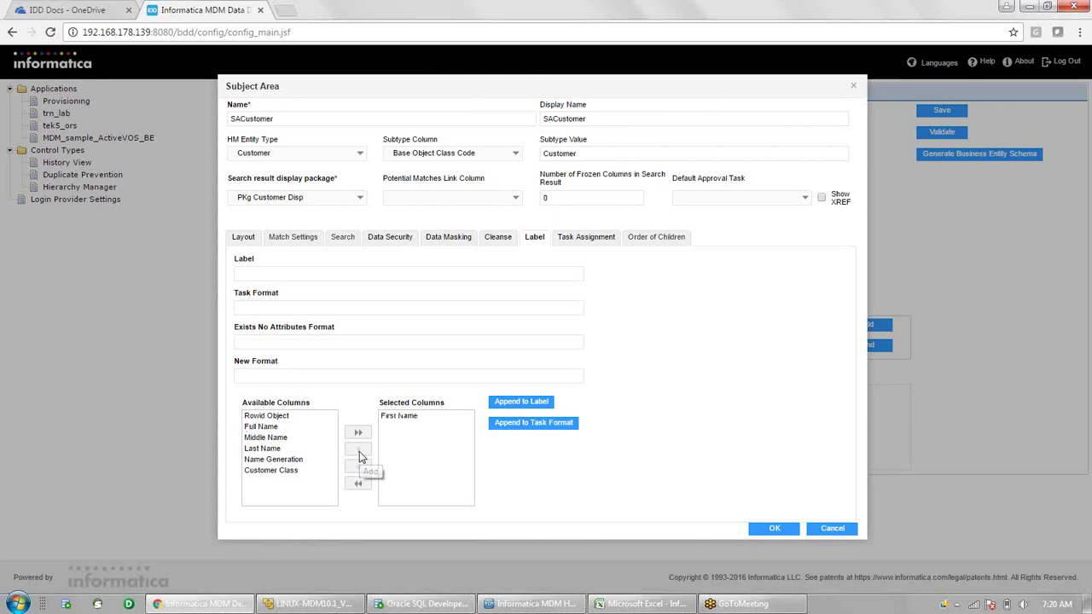
{"action": "left_click", "coordinate": [409, 416]}
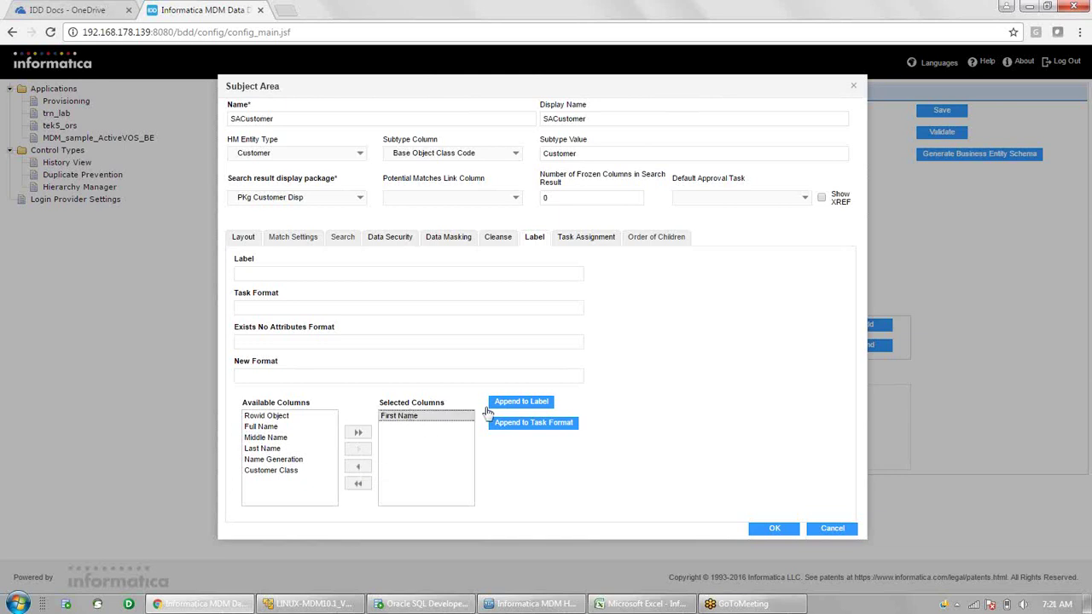
{"action": "left_click", "coordinate": [527, 408]}
{"action": "left_click_drag", "start_coordinate": [269, 274], "coordinate": [228, 280]}
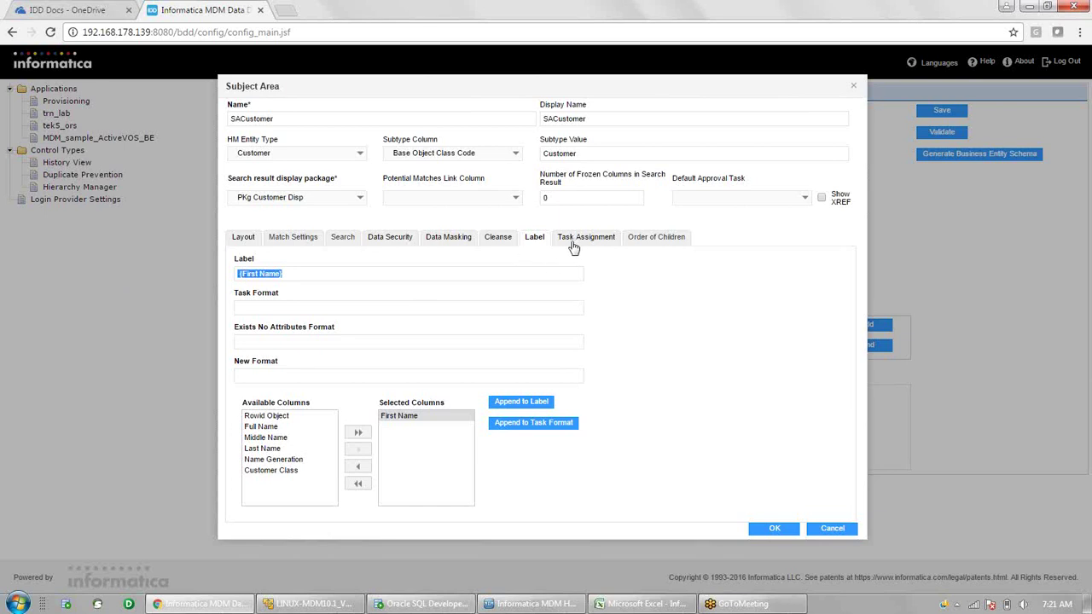
- Accept the SACustomer subject area dialog and save the tek5_ors application
{"action": "left_click", "coordinate": [774, 530]}
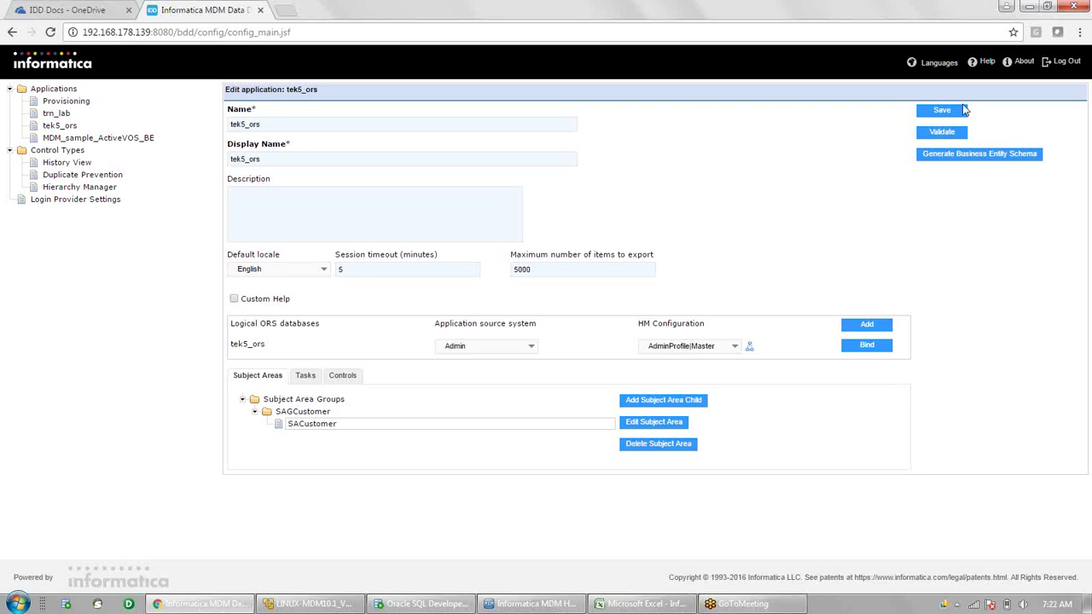
{"action": "left_click", "coordinate": [942, 114]}
{"action": "left_click", "coordinate": [54, 89]}
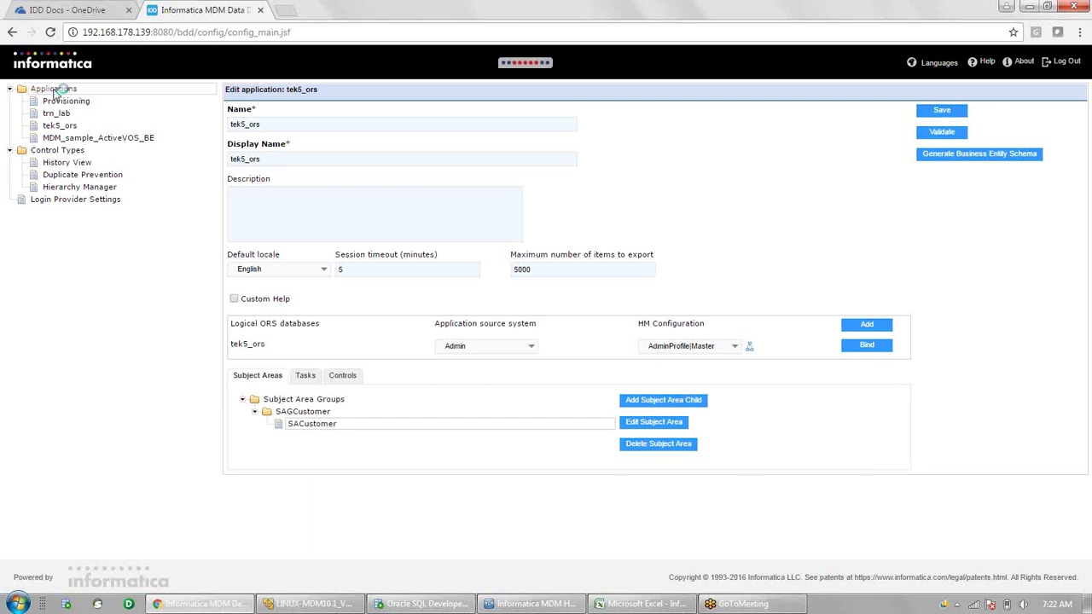
{"action": "left_click", "coordinate": [60, 126]}
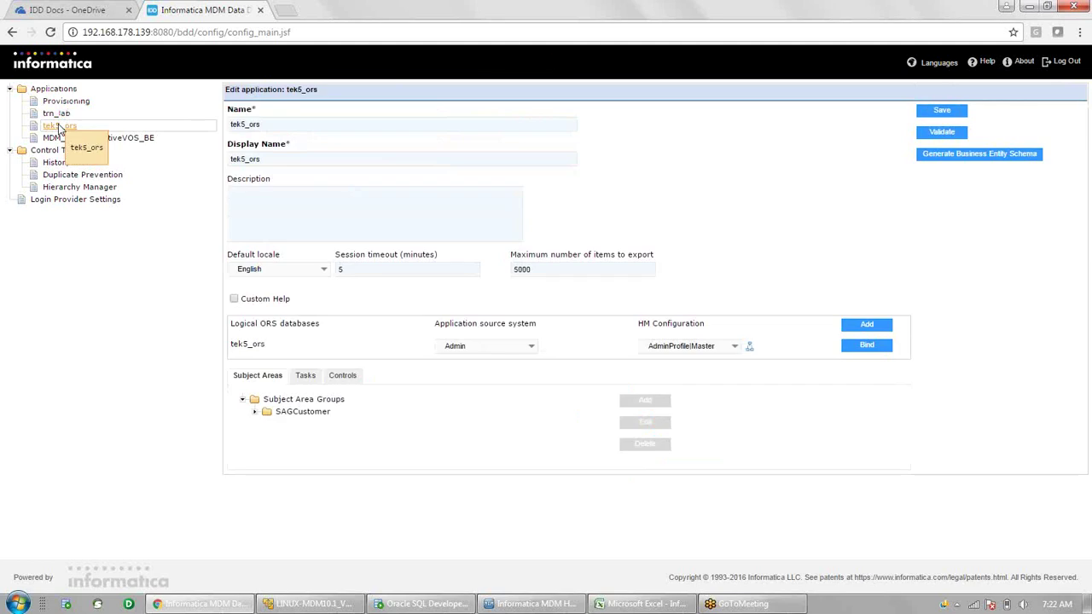
{"action": "left_click", "coordinate": [258, 414]}
{"action": "mouse_move", "coordinate": [294, 424]}
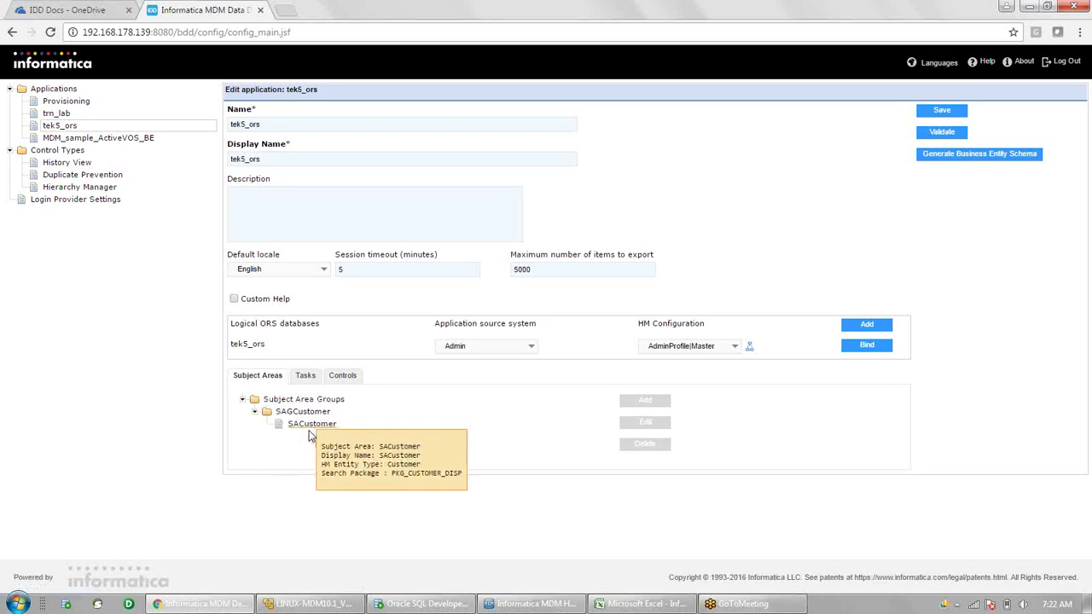
{"action": "left_click", "coordinate": [312, 426]}
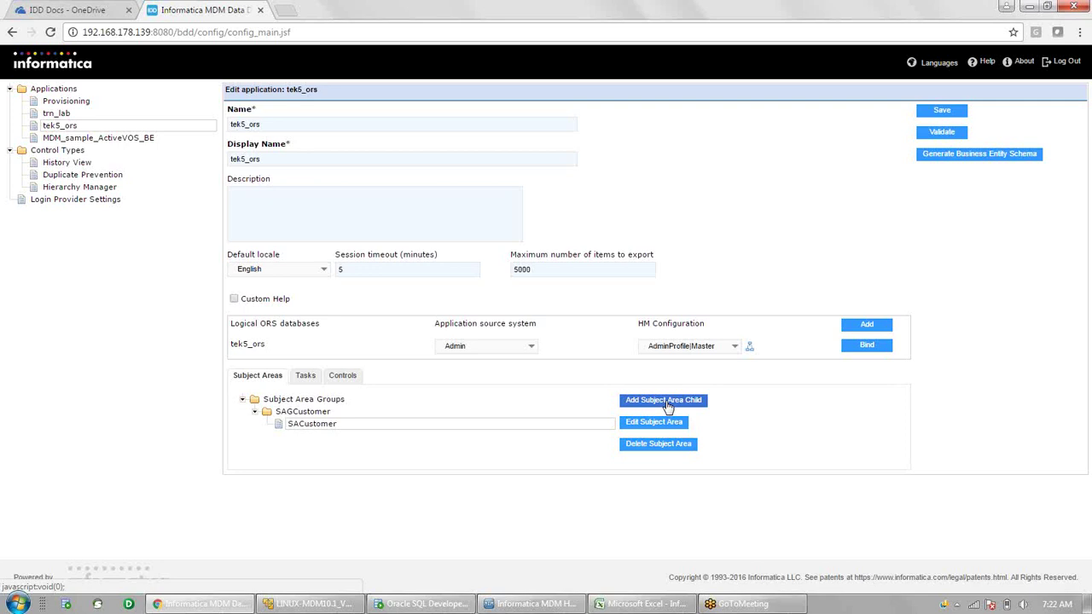
- Add a child subject area under SACustomer, with Name and Display Name both set to SACAddress
{"action": "left_click", "coordinate": [668, 405]}
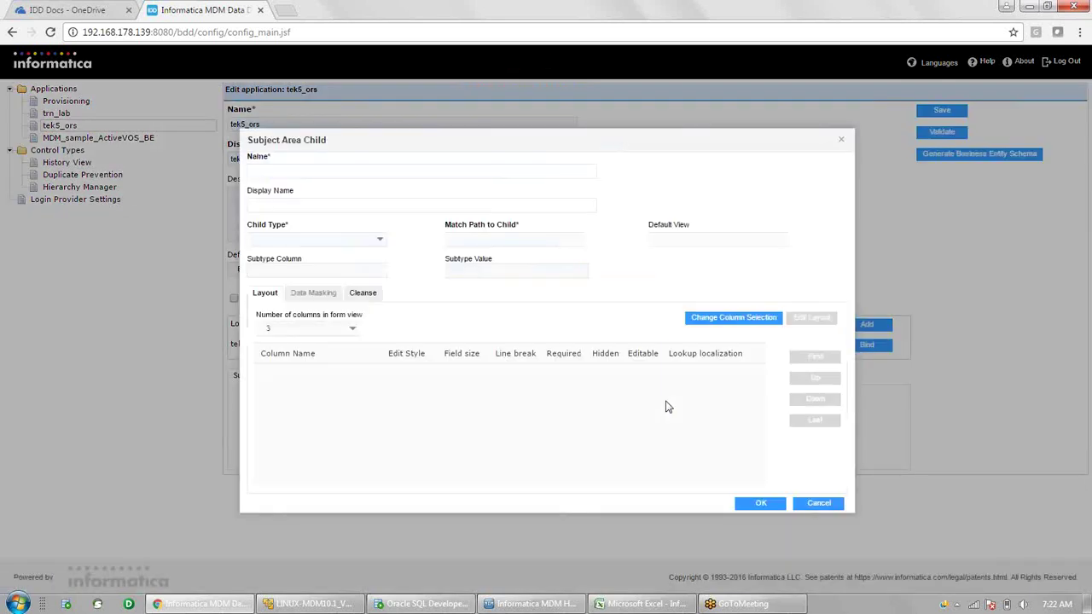
{"action": "left_click", "coordinate": [308, 175]}
{"action": "type", "text": "SACAddress"}
{"action": "key", "text": "ctrl+a"}
{"action": "key", "text": "ctrl+c"}
{"action": "key", "text": "Tab"}
{"action": "key", "text": "ctrl+v"}
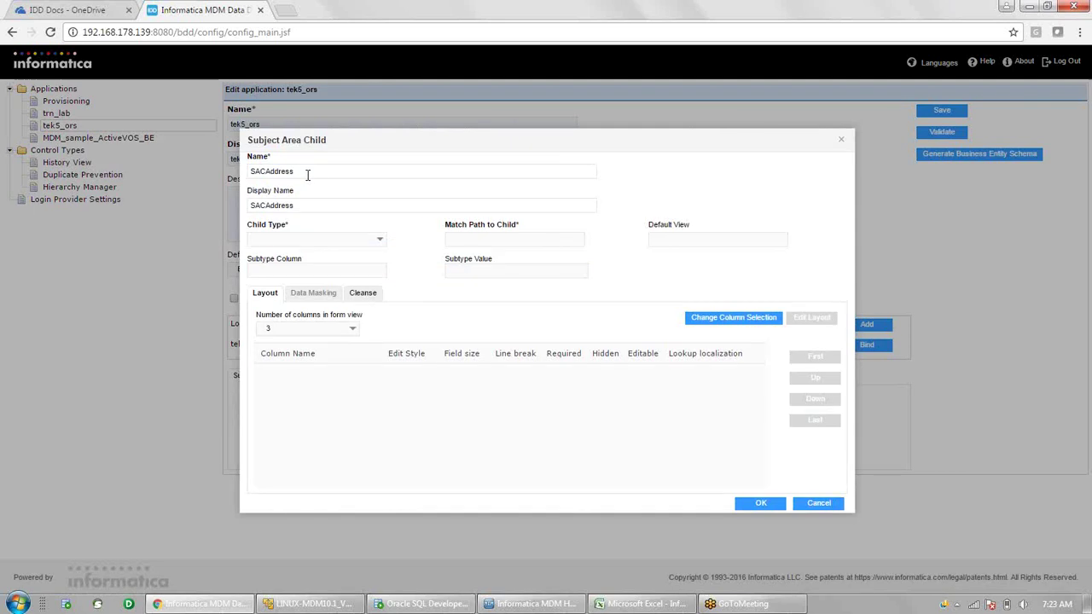
{"action": "left_click", "coordinate": [382, 242]}
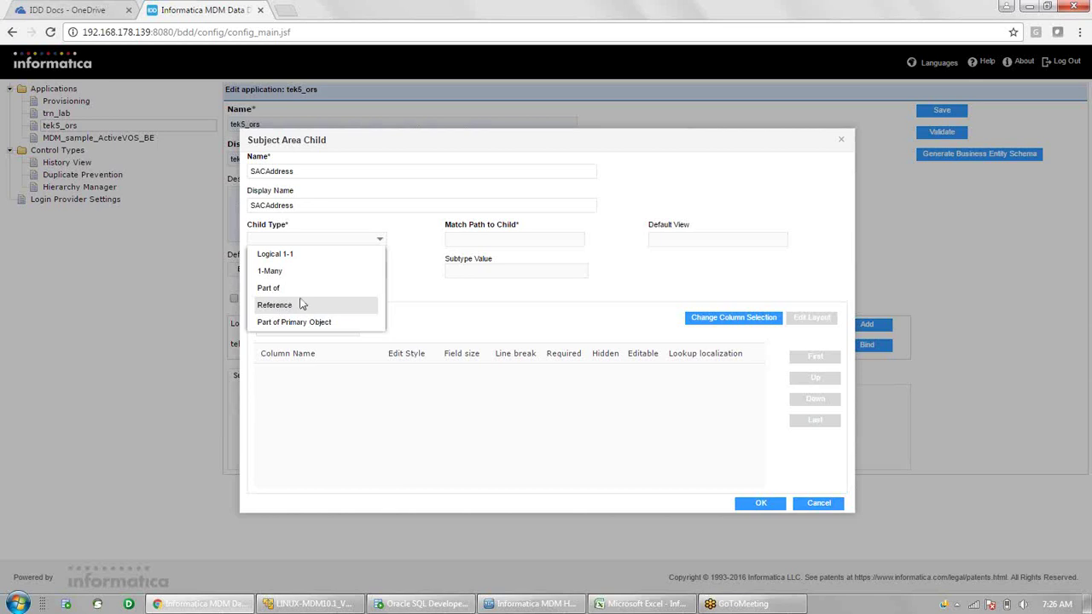
- Make SACAddress a Part of child that uses match path Addr
{"action": "left_click", "coordinate": [290, 290]}
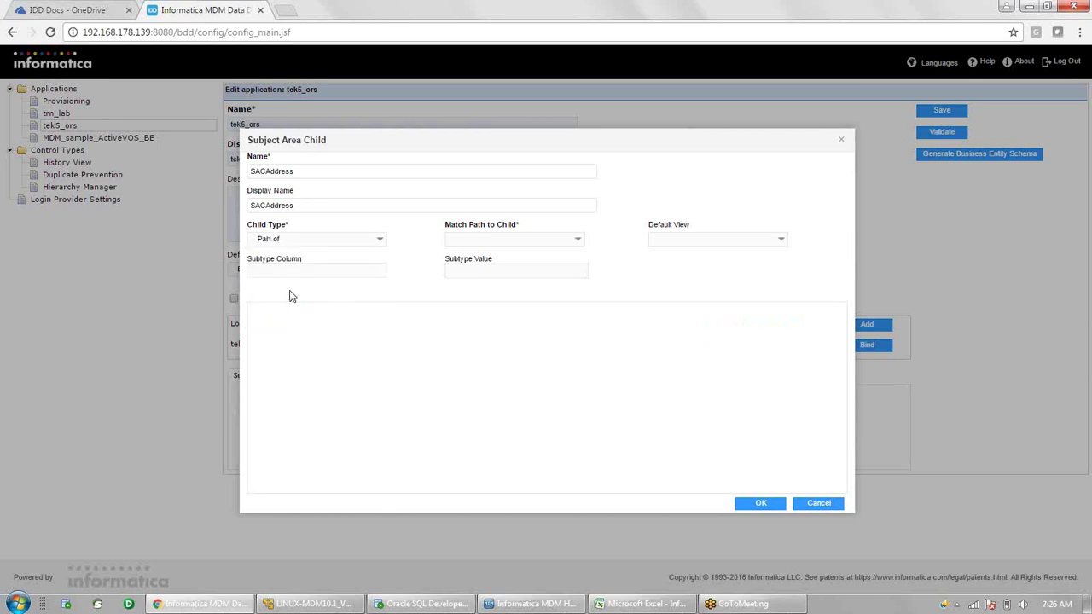
{"action": "left_click", "coordinate": [578, 240]}
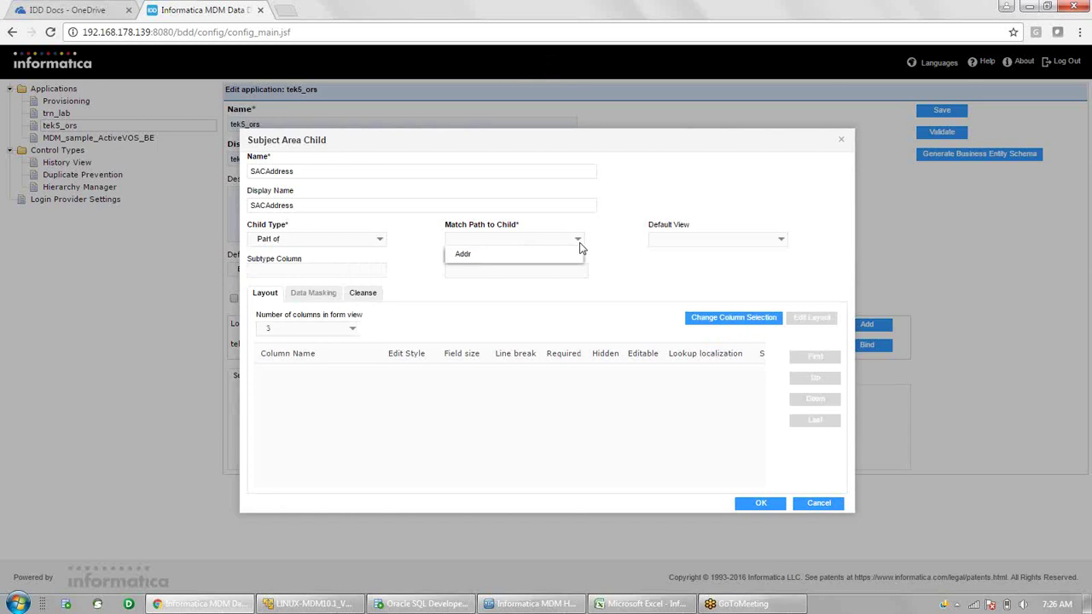
{"action": "left_click", "coordinate": [483, 253]}
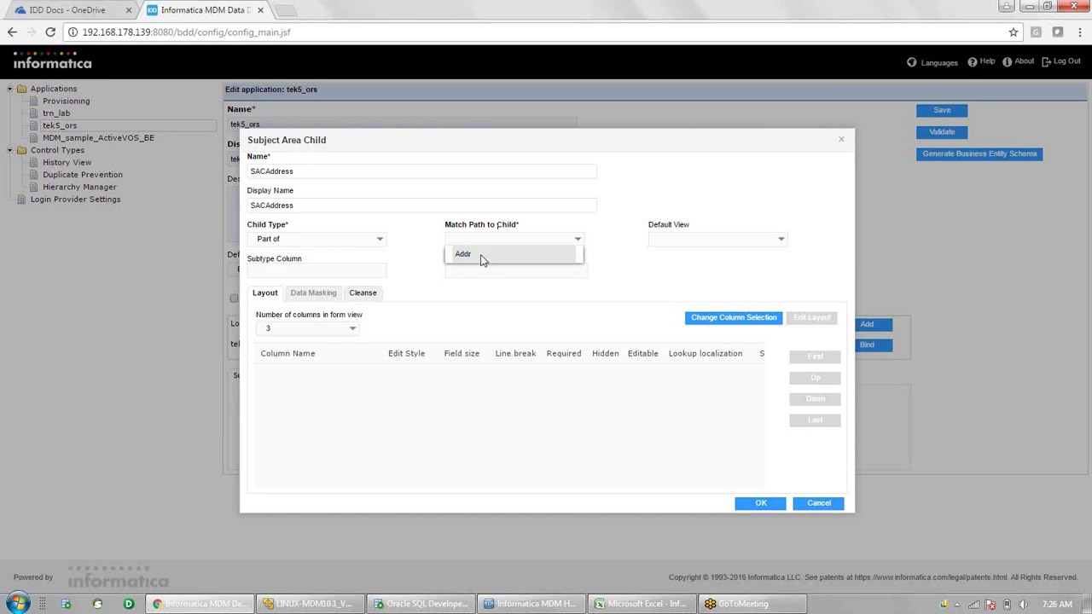
{"action": "left_click", "coordinate": [482, 256]}
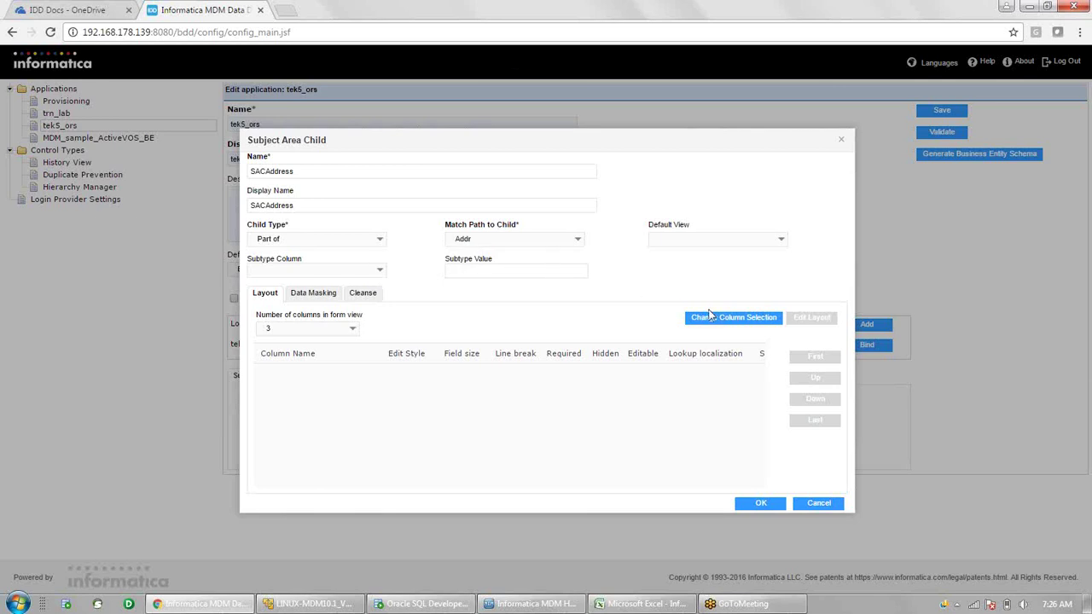
{"action": "left_click", "coordinate": [731, 321]}
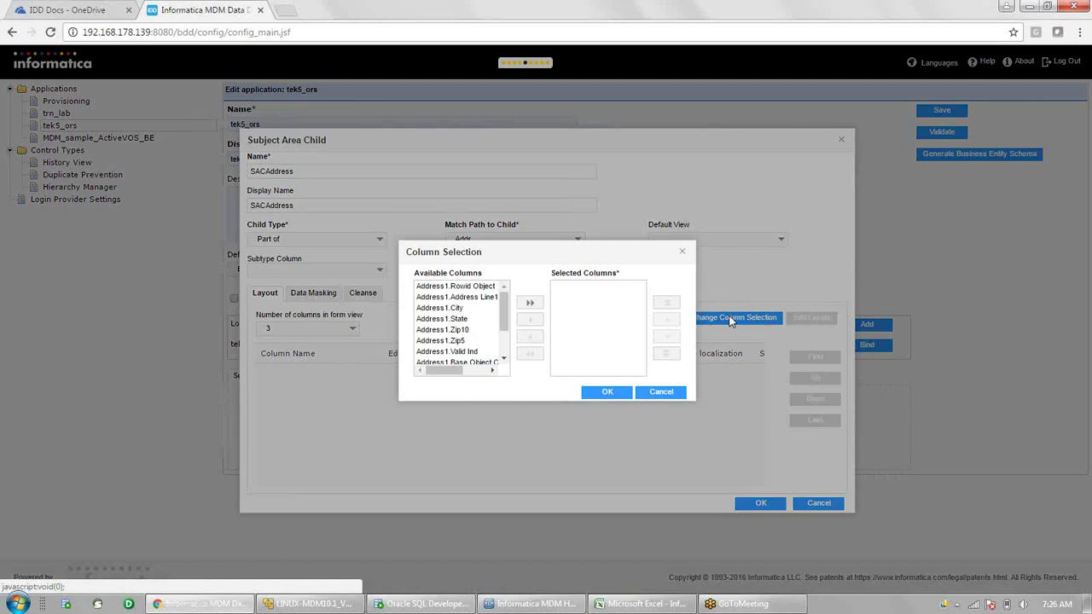
- Select all Address1 columns, then make Rowid Object neither required nor editable in the layout
{"action": "left_click", "coordinate": [529, 305]}
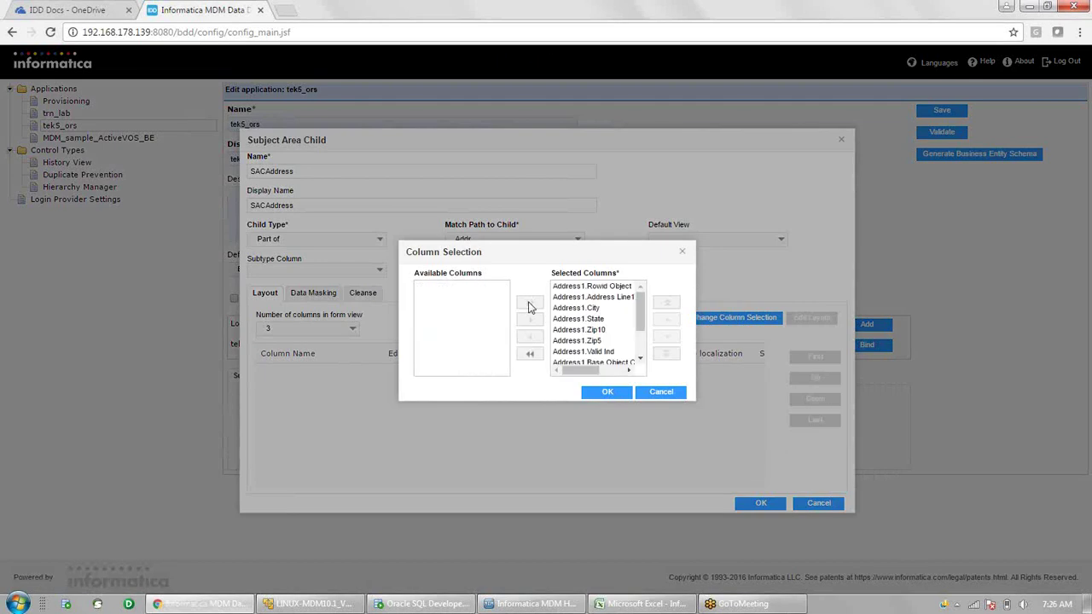
{"action": "left_click", "coordinate": [605, 395]}
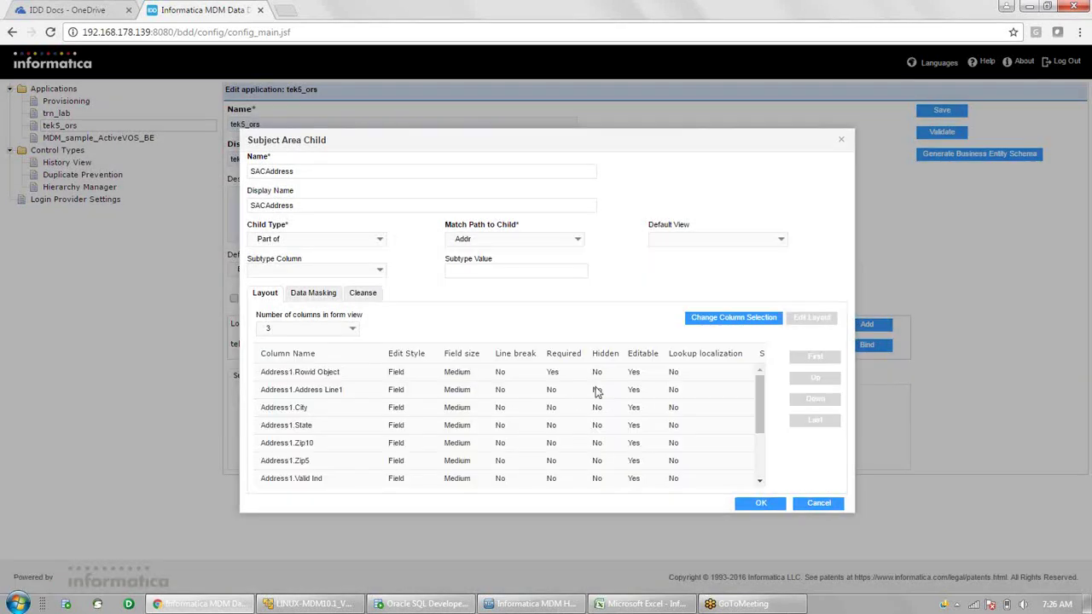
{"action": "left_click", "coordinate": [561, 375]}
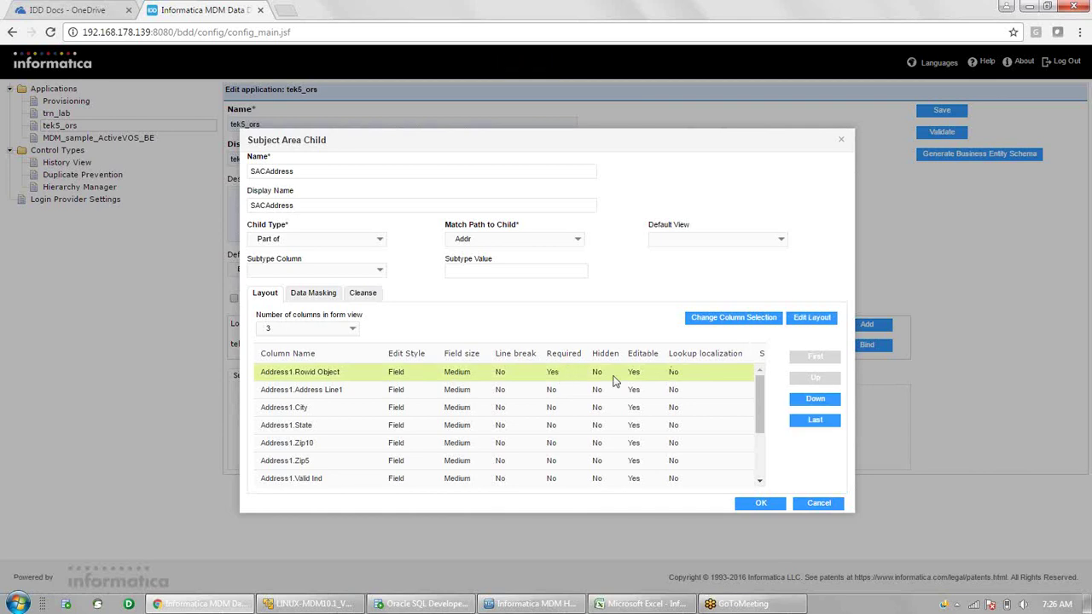
{"action": "left_click", "coordinate": [819, 323]}
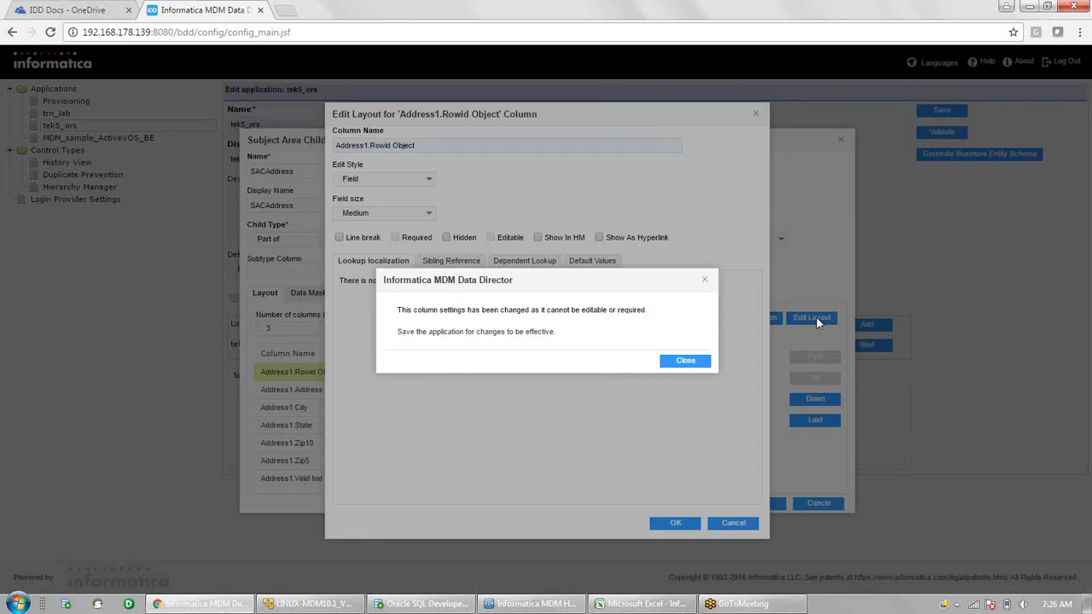
{"action": "left_click", "coordinate": [690, 361]}
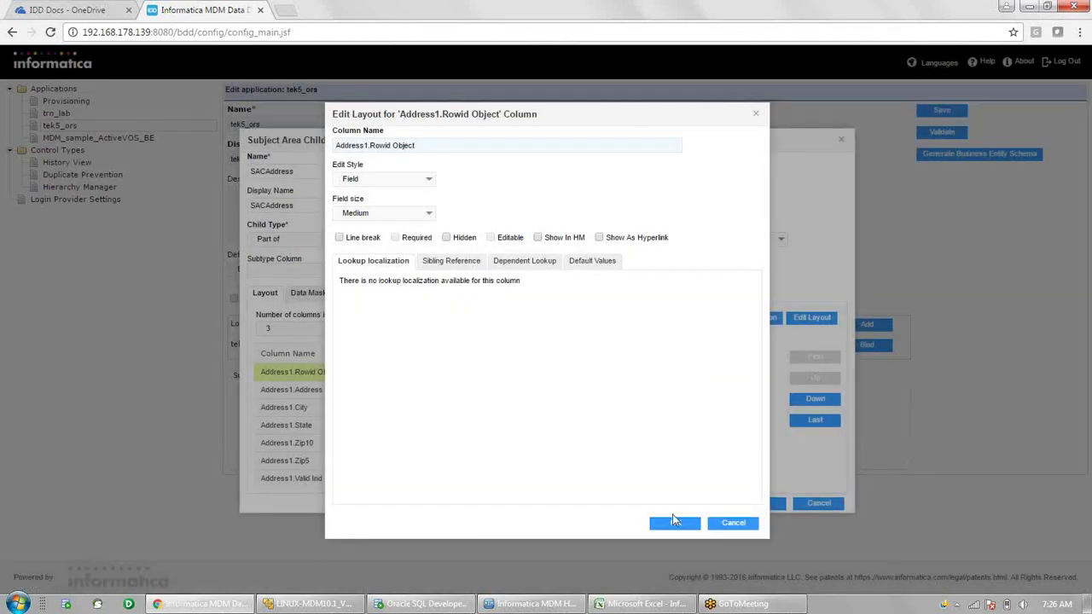
{"action": "left_click", "coordinate": [671, 526]}
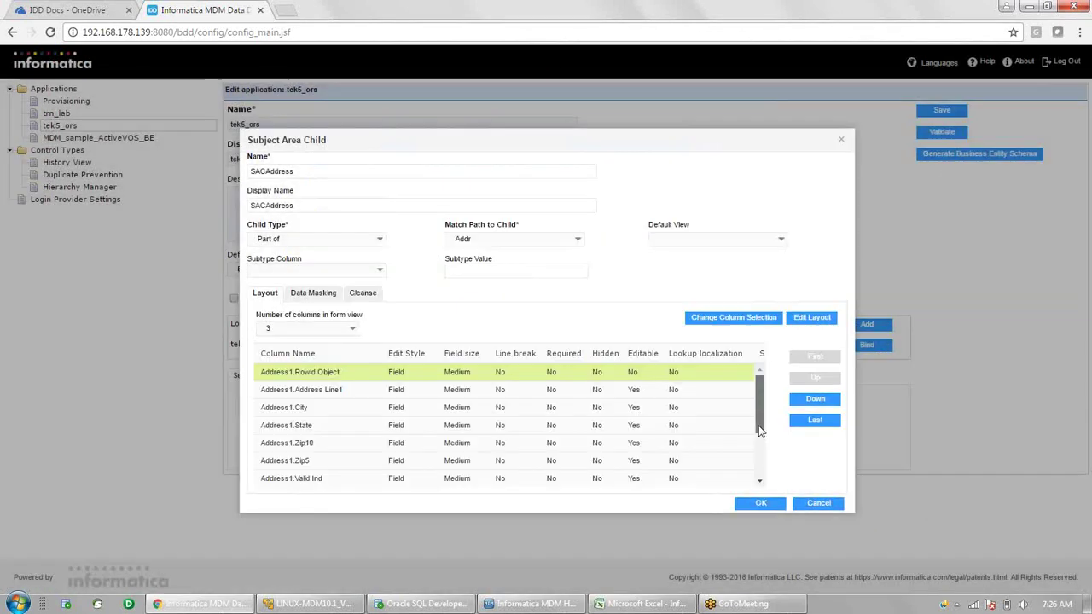
- Make Rel Cust1Addr1.Rowid Object neither required nor editable, then confirm the SACAddress child
{"action": "left_click_drag", "start_coordinate": [759, 433], "coordinate": [760, 469]}
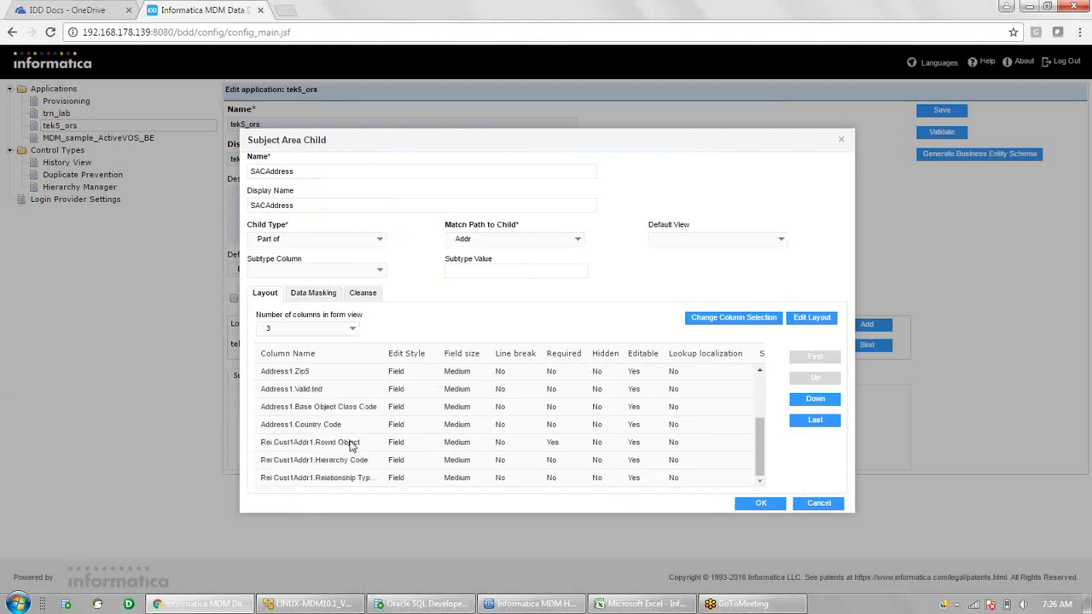
{"action": "left_click", "coordinate": [354, 443]}
{"action": "left_click", "coordinate": [810, 320]}
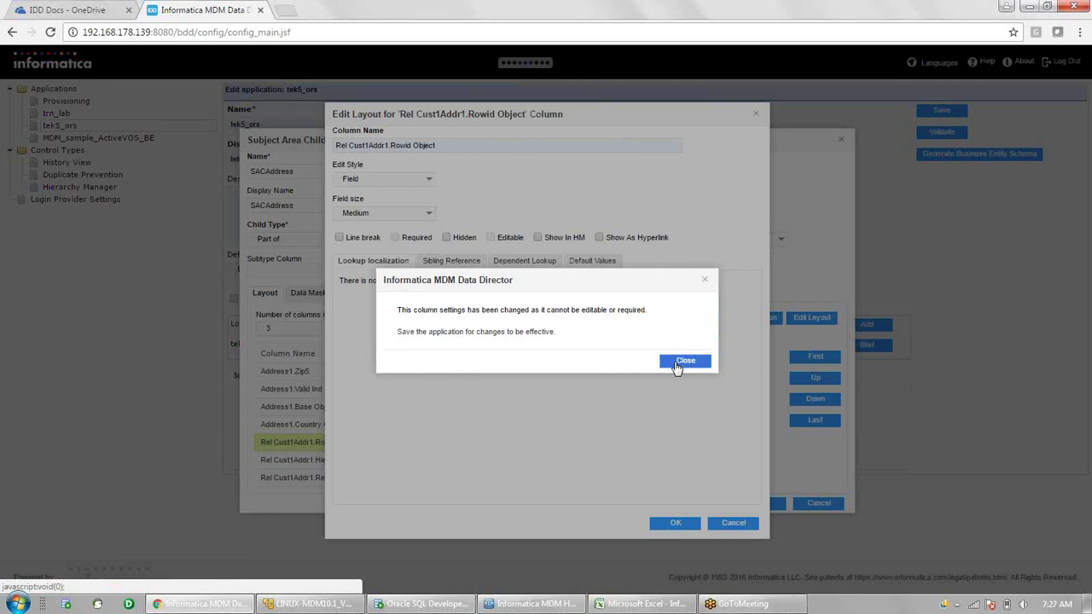
{"action": "left_click", "coordinate": [682, 361]}
{"action": "left_click", "coordinate": [674, 523]}
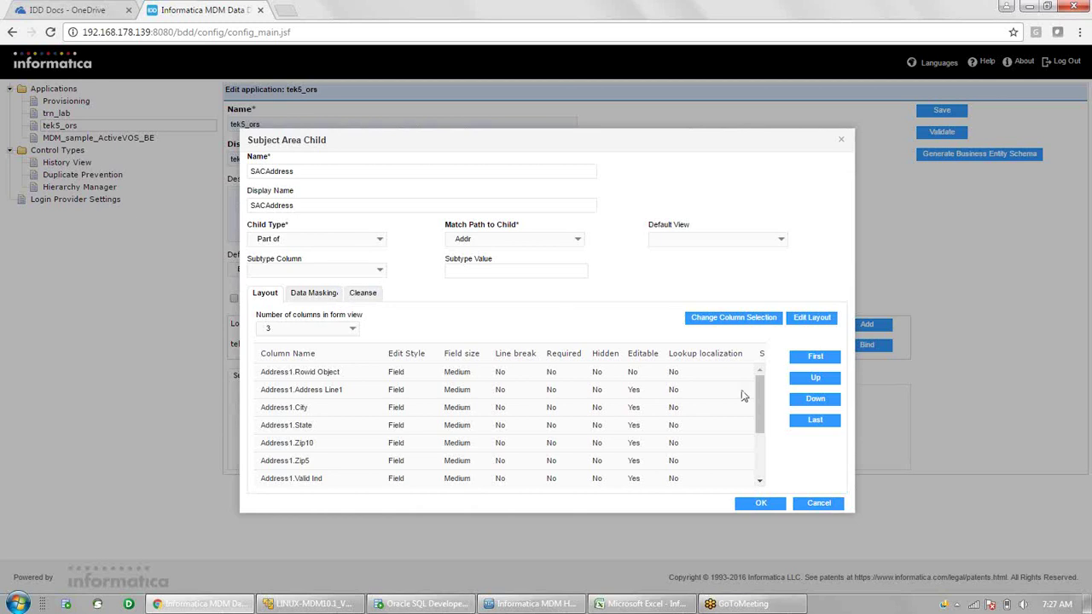
{"action": "left_click", "coordinate": [772, 507]}
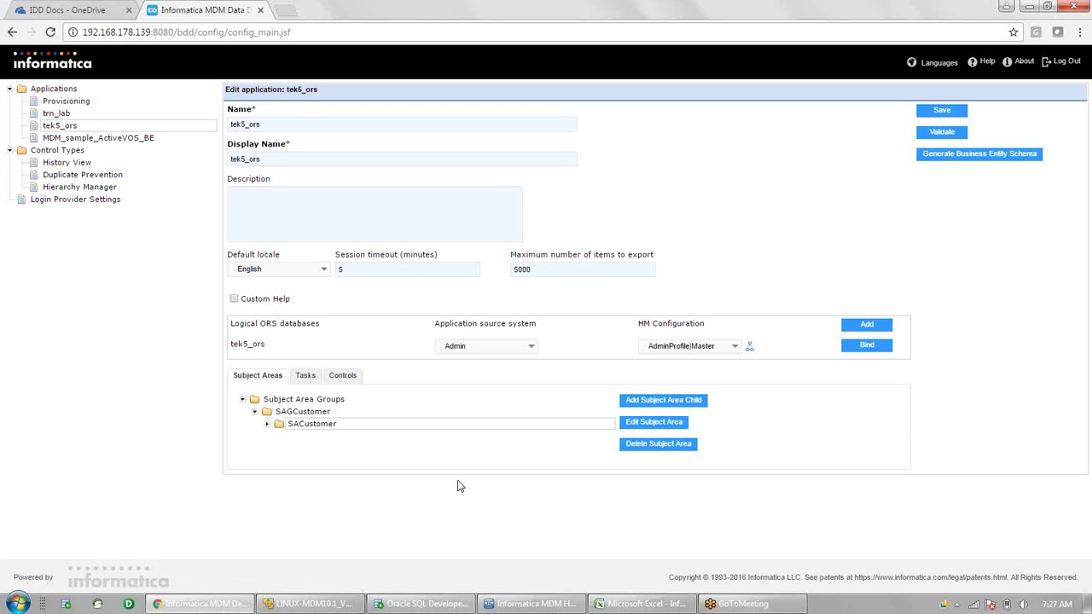
- Expand SACustomer to check SACAddress, then dismiss the no-match-paths error when adding a grandchild
{"action": "left_click", "coordinate": [266, 424]}
{"action": "left_click", "coordinate": [326, 438]}
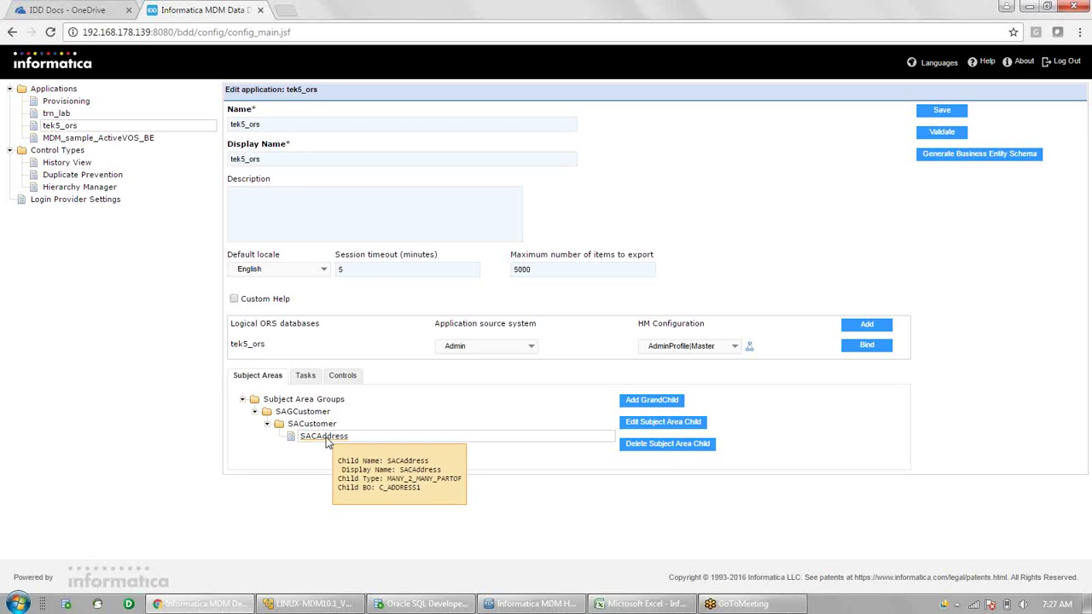
{"action": "left_click", "coordinate": [651, 409]}
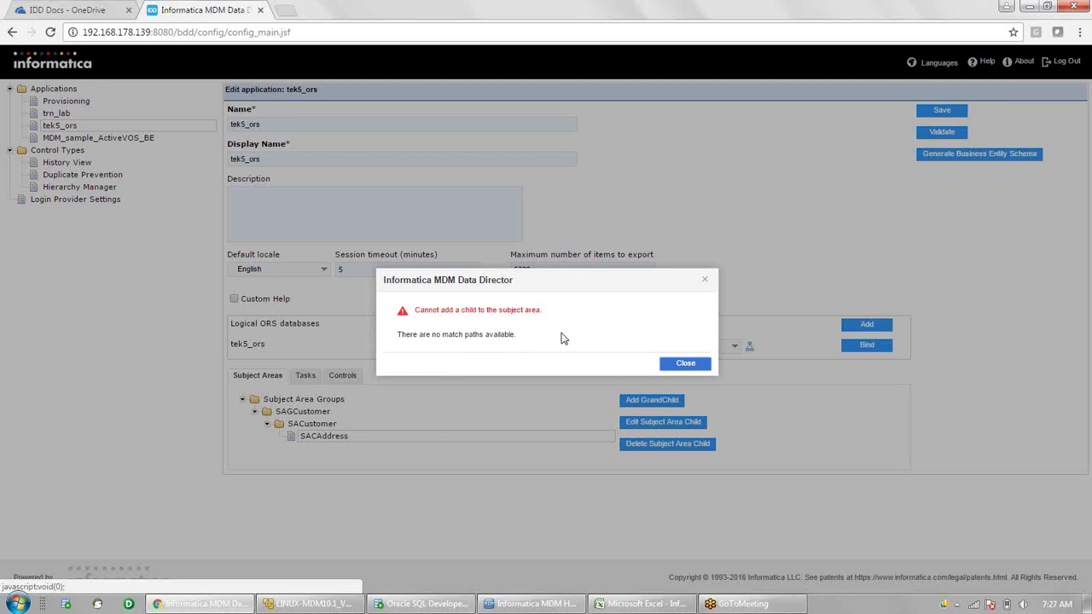
{"action": "left_click", "coordinate": [686, 364]}
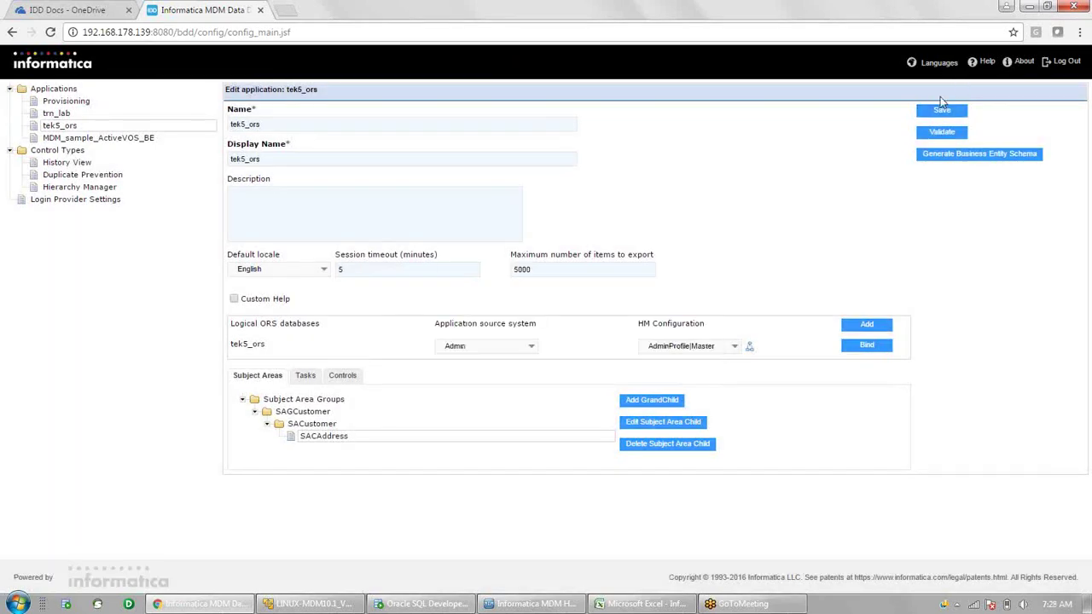
- Save tek5_ors so SACAddress is stored under SAGCustomer › SACustomer
{"action": "left_click", "coordinate": [942, 112]}
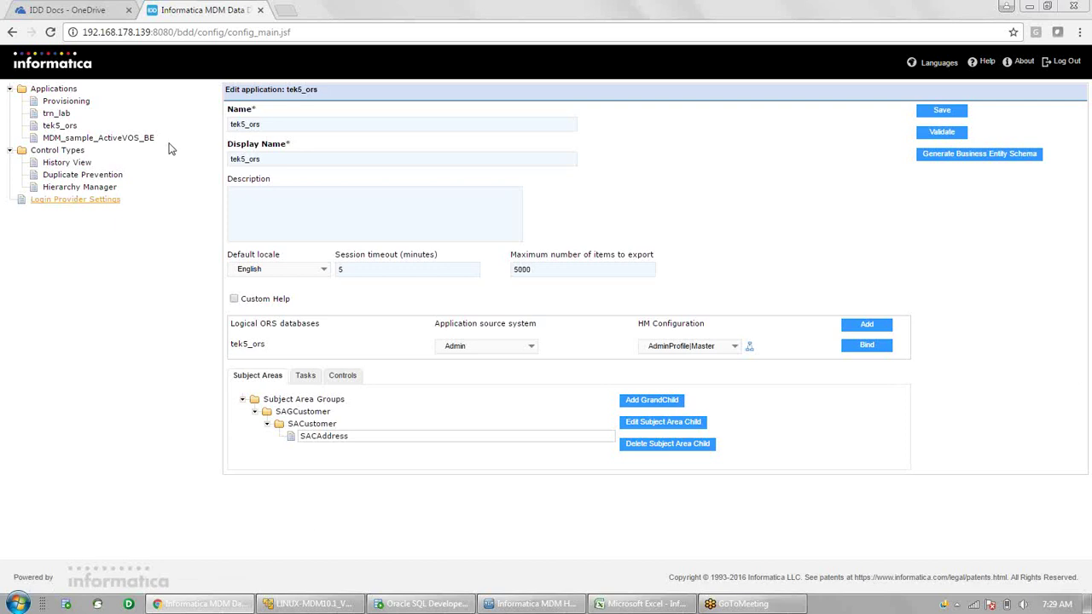
- Go back to the IDD Docs OneDrive tab and move up to the MDM_Docs folder
{"action": "left_click", "coordinate": [77, 13]}
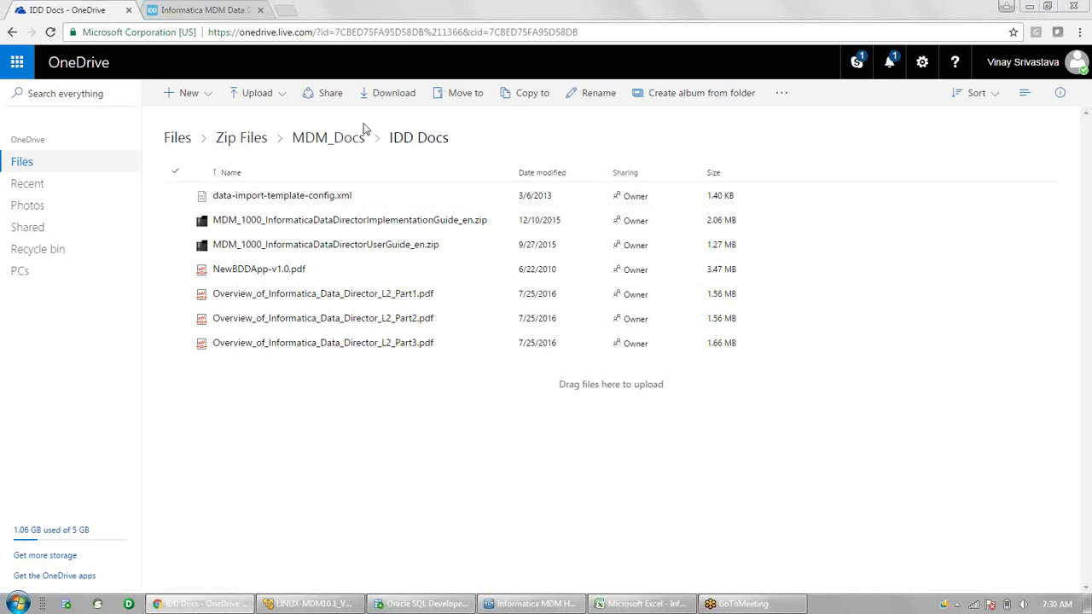
{"action": "left_click", "coordinate": [316, 141]}
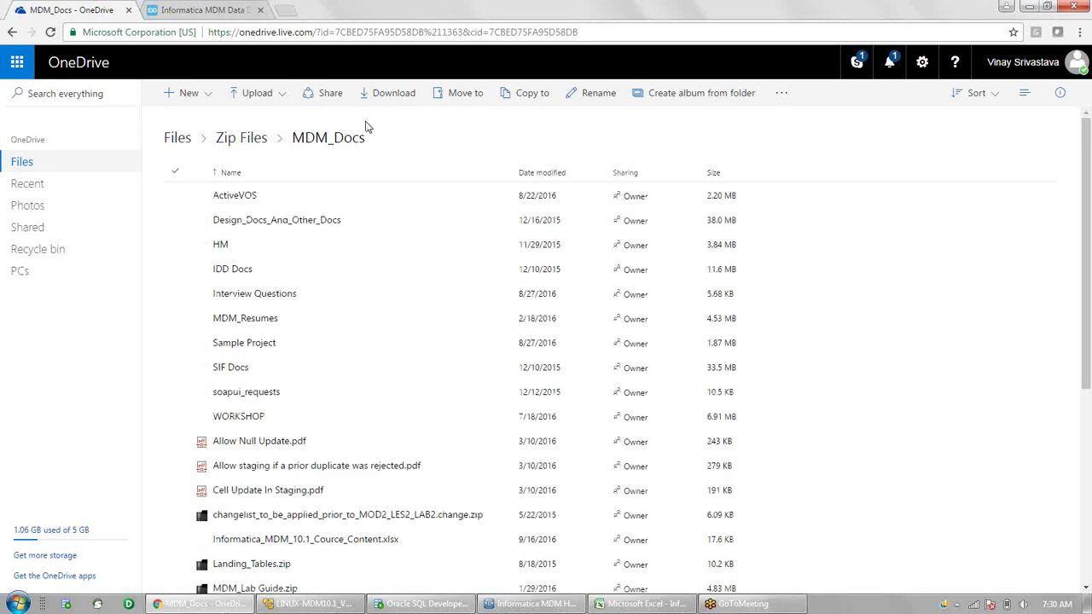
- Share MDM_Docs with Allow editing unchecked, copy the link, and close the Share dialog
{"action": "left_click", "coordinate": [326, 96]}
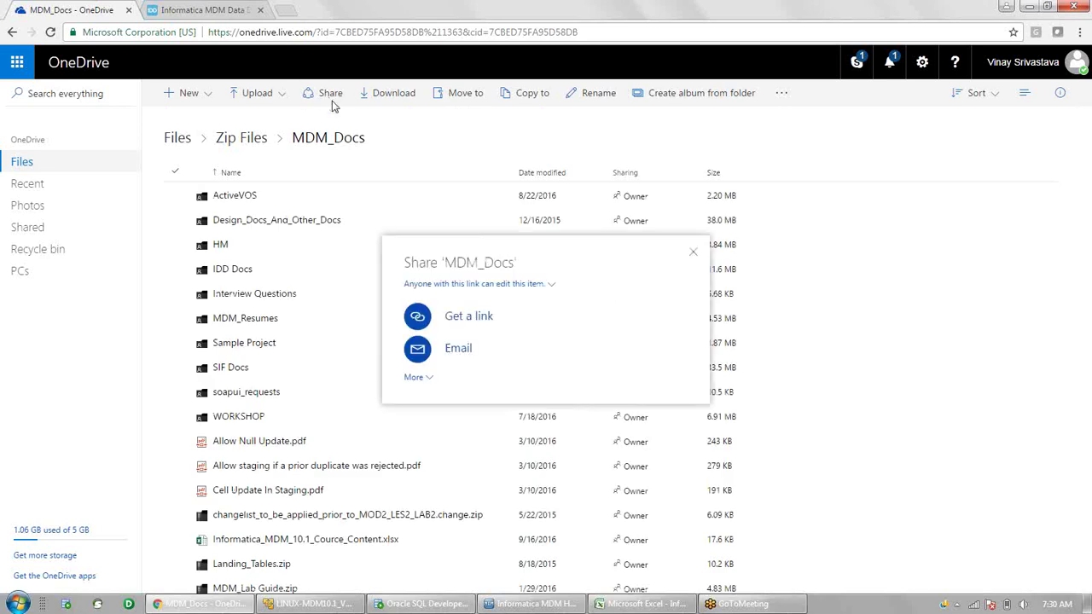
{"action": "left_click", "coordinate": [507, 287]}
{"action": "left_click", "coordinate": [436, 298]}
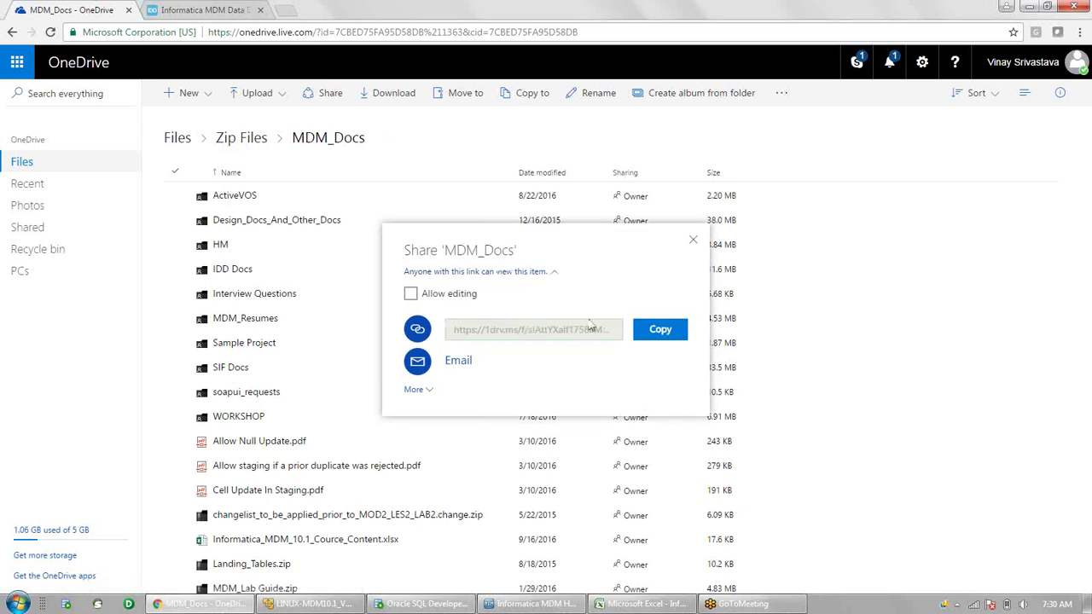
{"action": "left_click", "coordinate": [657, 333]}
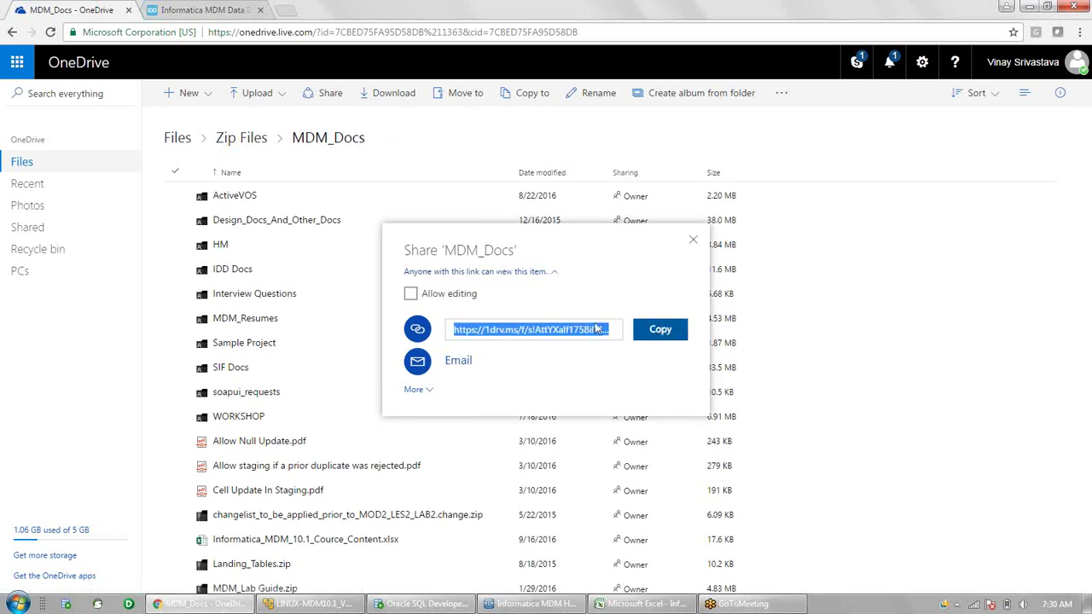
{"action": "left_click", "coordinate": [697, 244]}
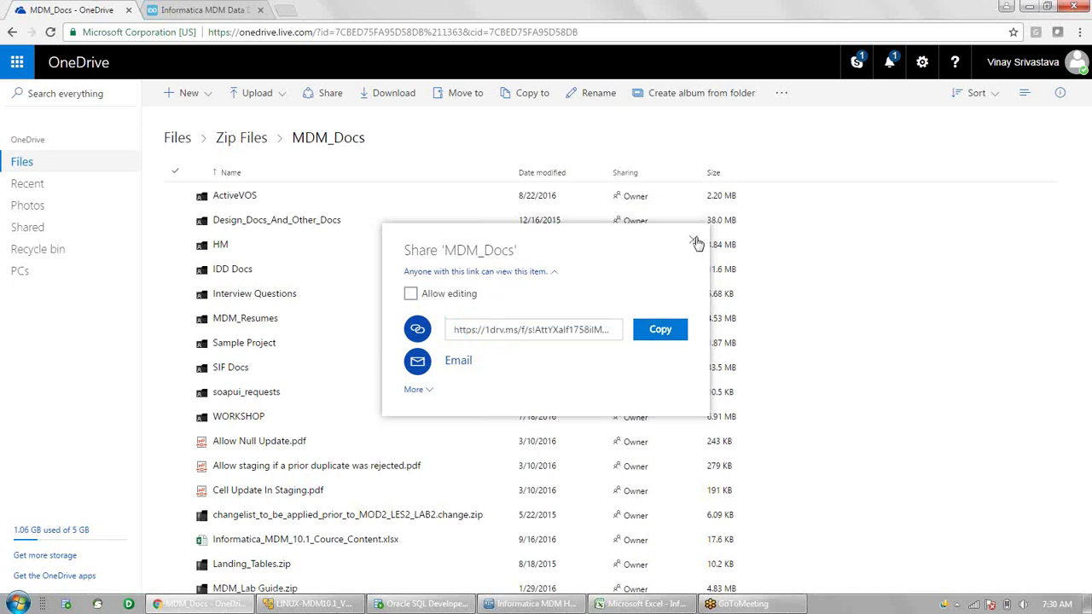
{"action": "scroll", "coordinate": [697, 244], "scroll_direction": "down", "scroll_amount": 1}
{"action": "left_click", "coordinate": [697, 243]}
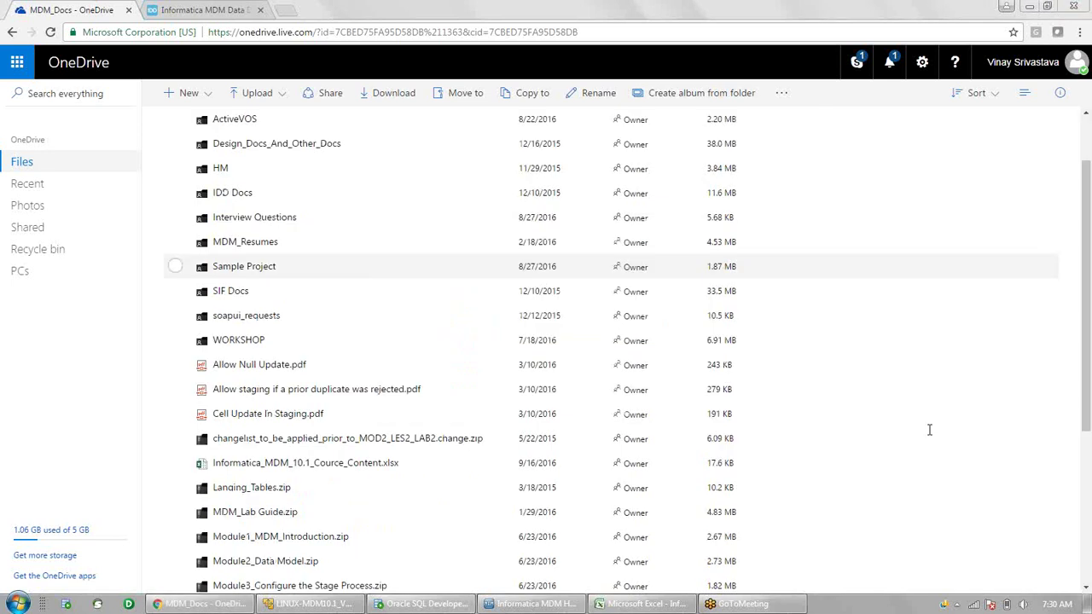